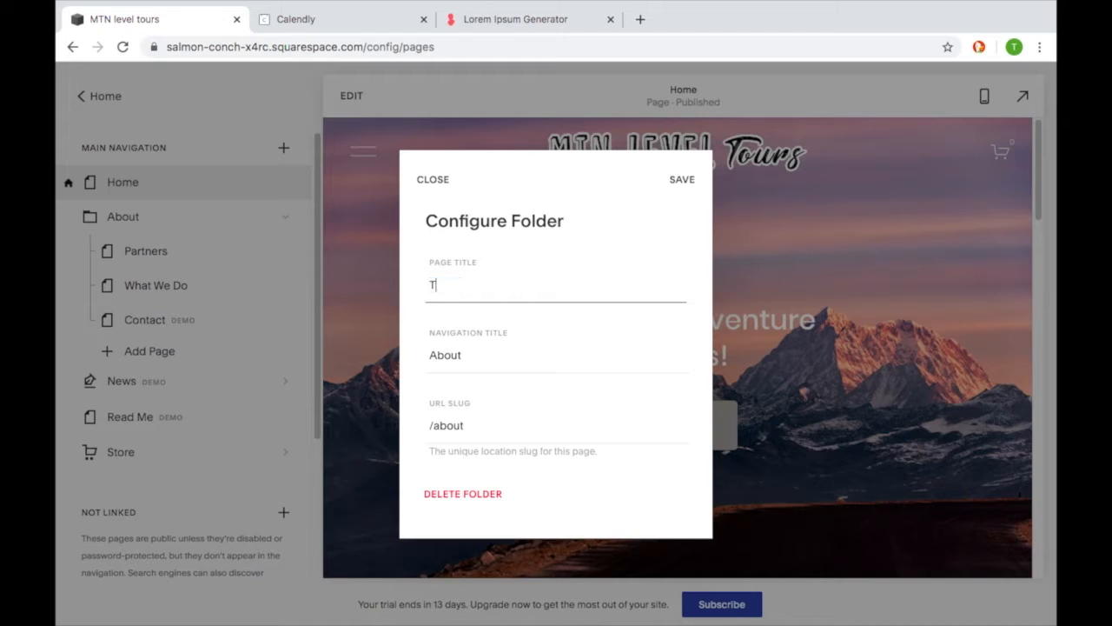
- Rename the About folder as Tours, with Tours as navigation title and /tours as URL slug, and save it
key("Tab")
type("Tours")
key("Tab")
type("/tour")
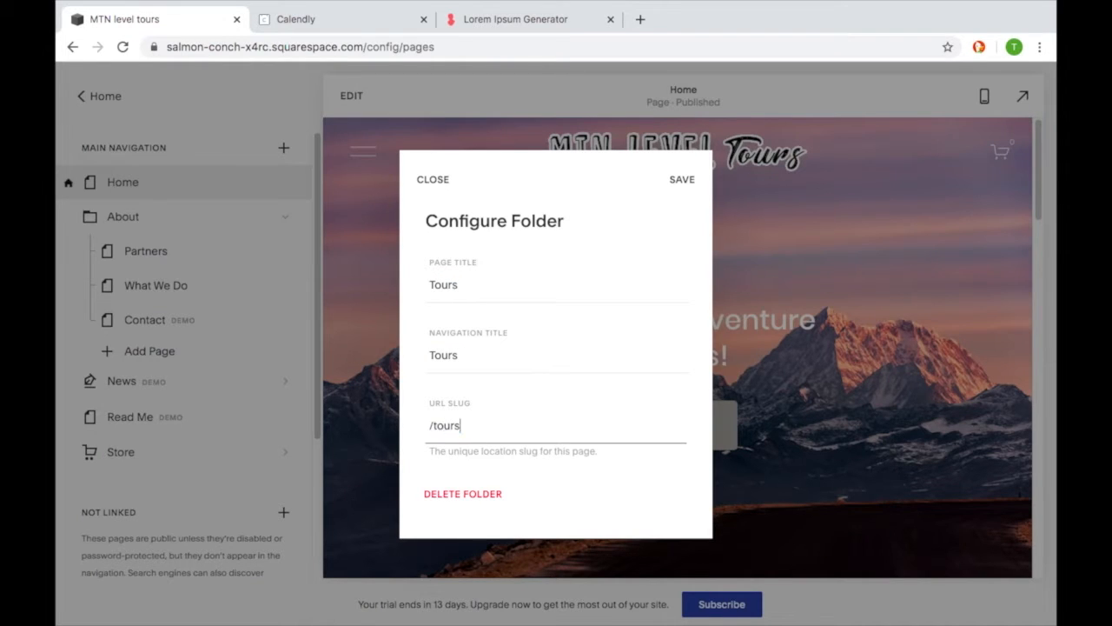
left_click(681, 182)
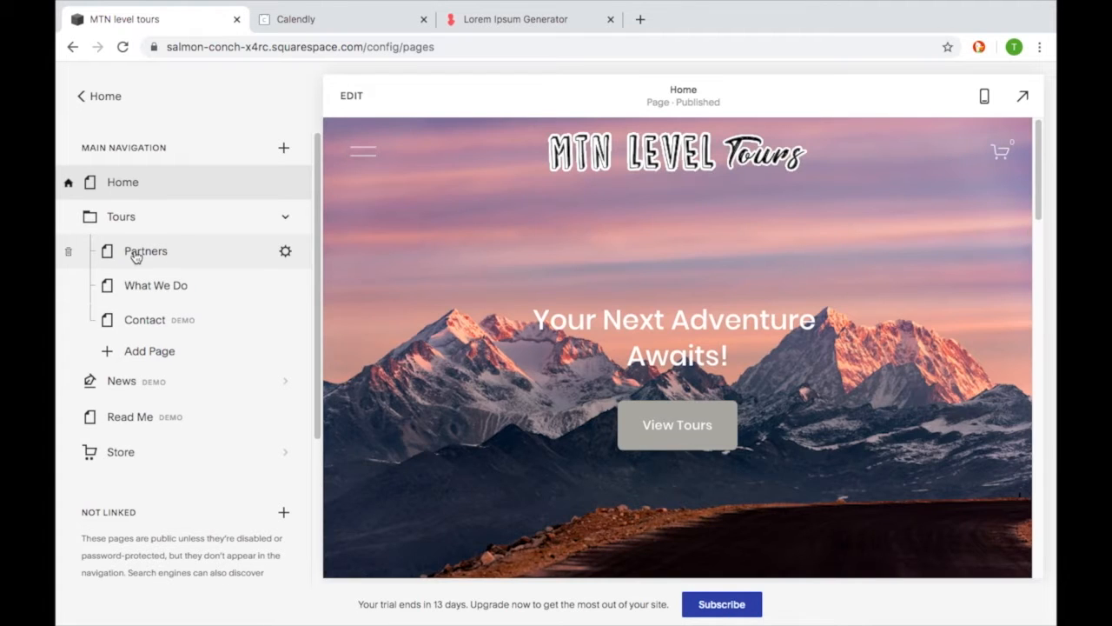
- Delete the Partners and What We Do pages from the Tours folder
left_click(136, 257)
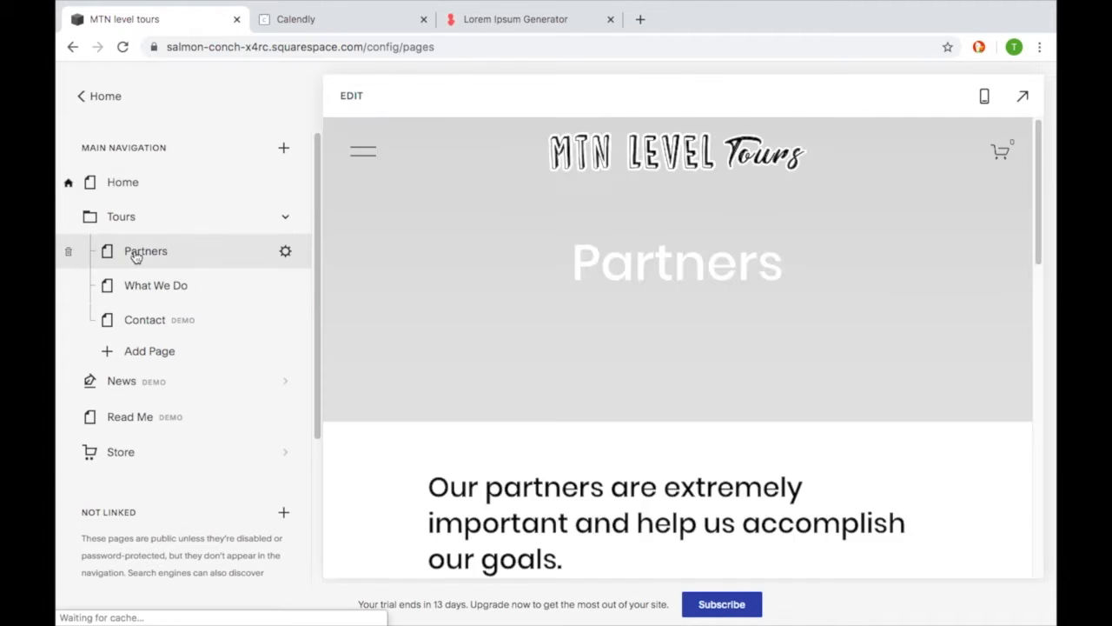
scroll(429, 343, "down", 5)
scroll(430, 334, "down", 2)
scroll(430, 335, "up", 5)
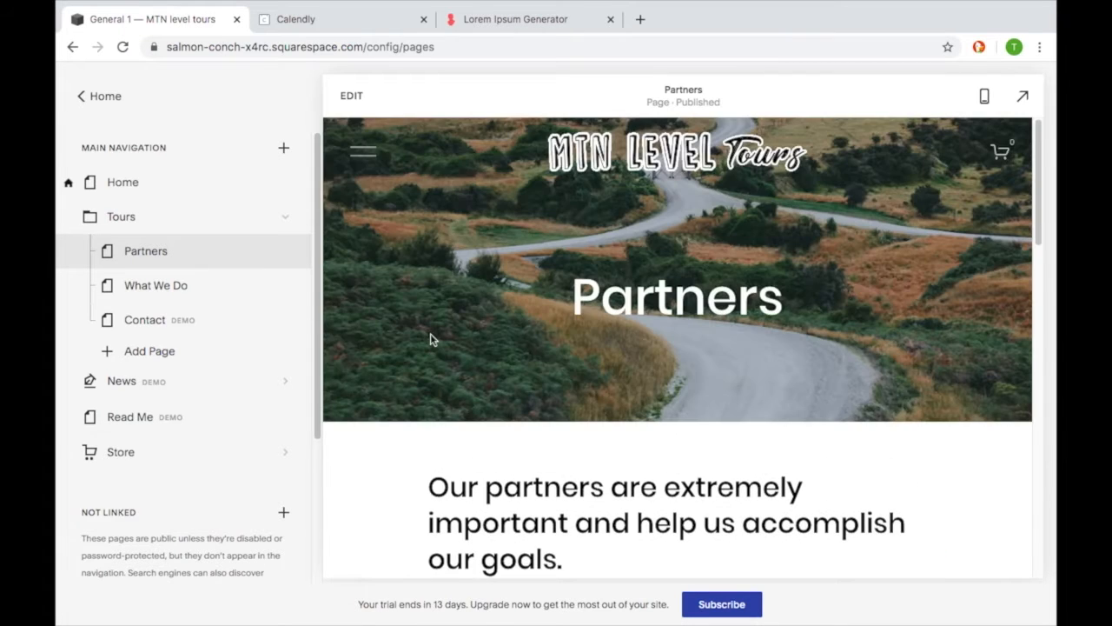
scroll(402, 306, "down", 3)
scroll(402, 306, "down", 1)
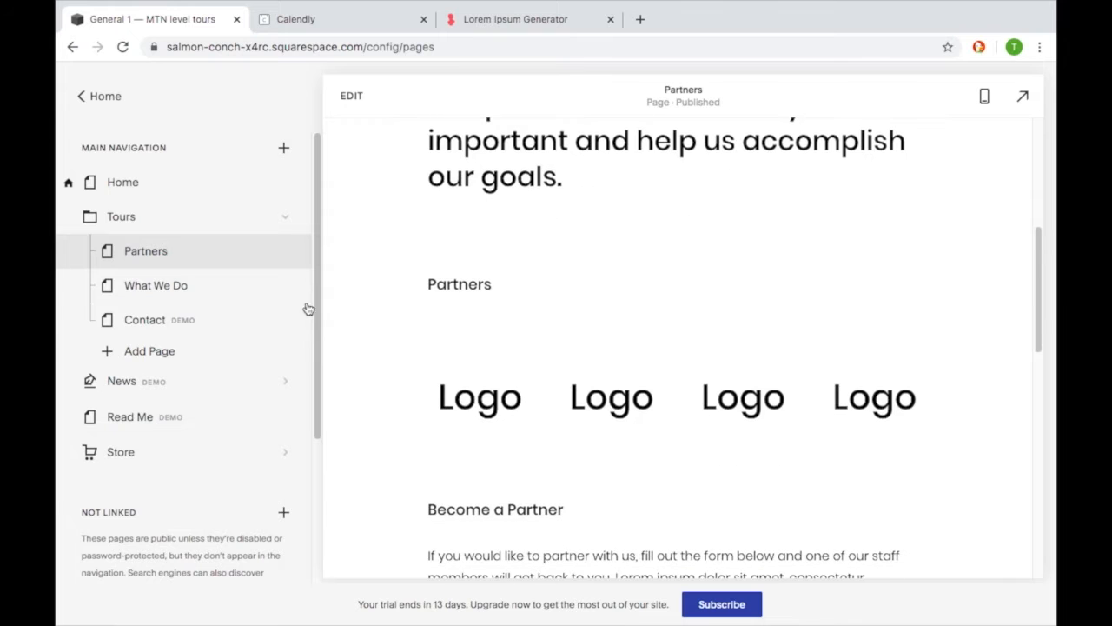
left_click(72, 252)
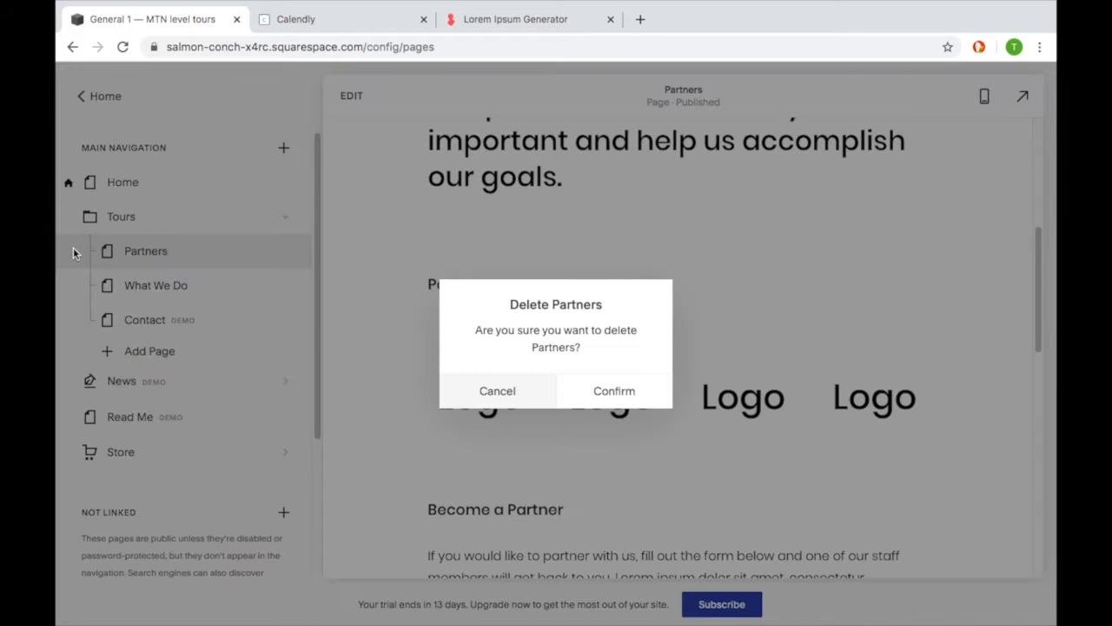
left_click(602, 392)
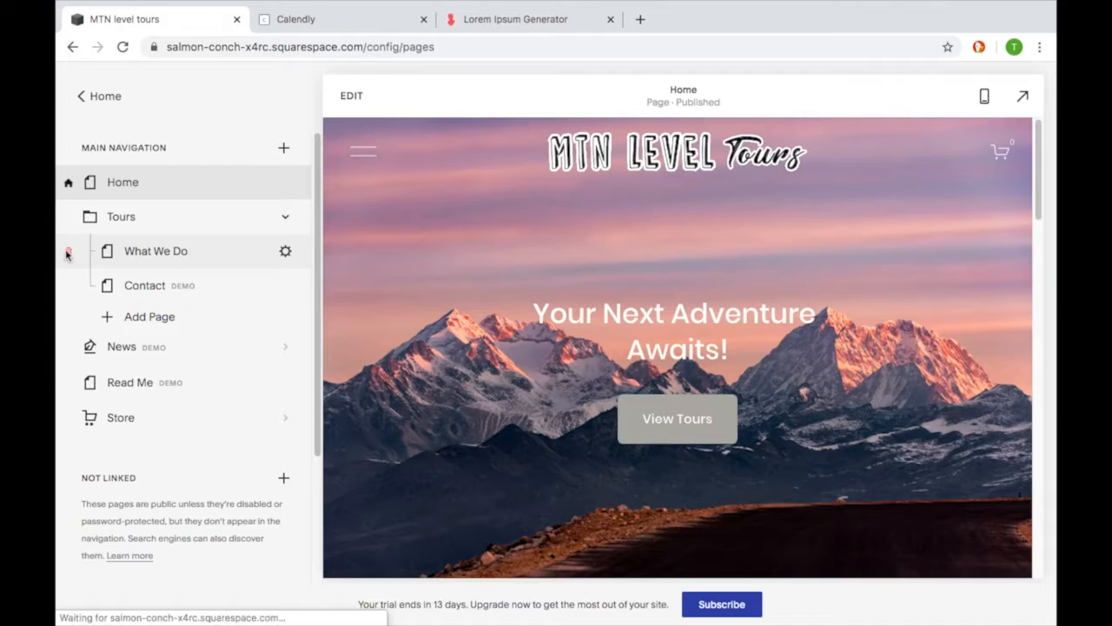
left_click(68, 255)
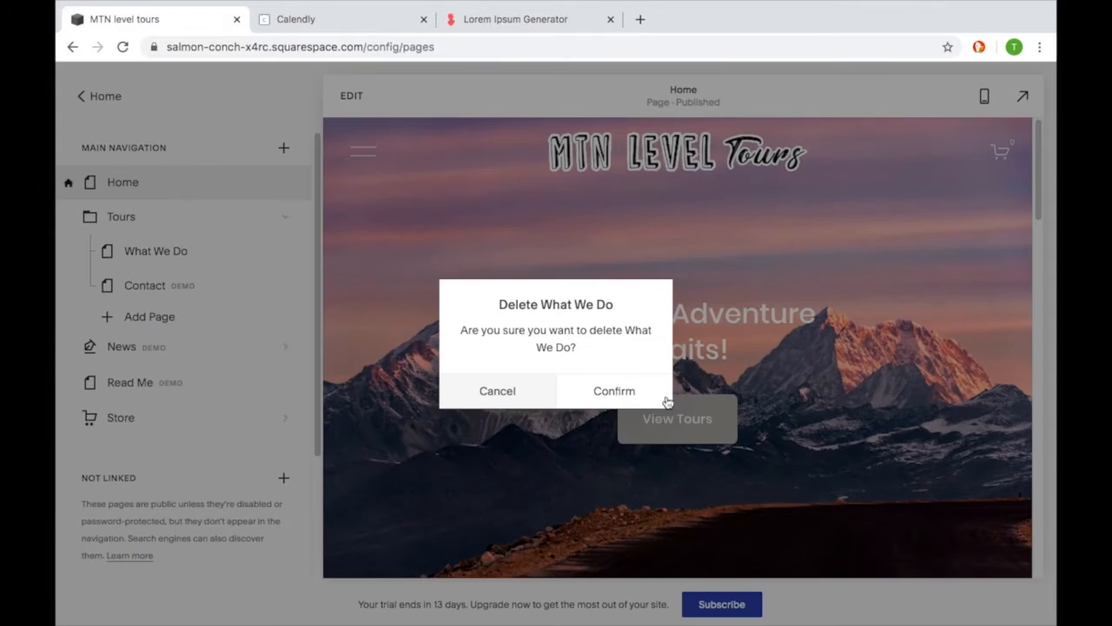
left_click(618, 393)
- Keep the Contact demo page and move it out of the Tours folder into the main navigation, above Store
left_click(67, 252)
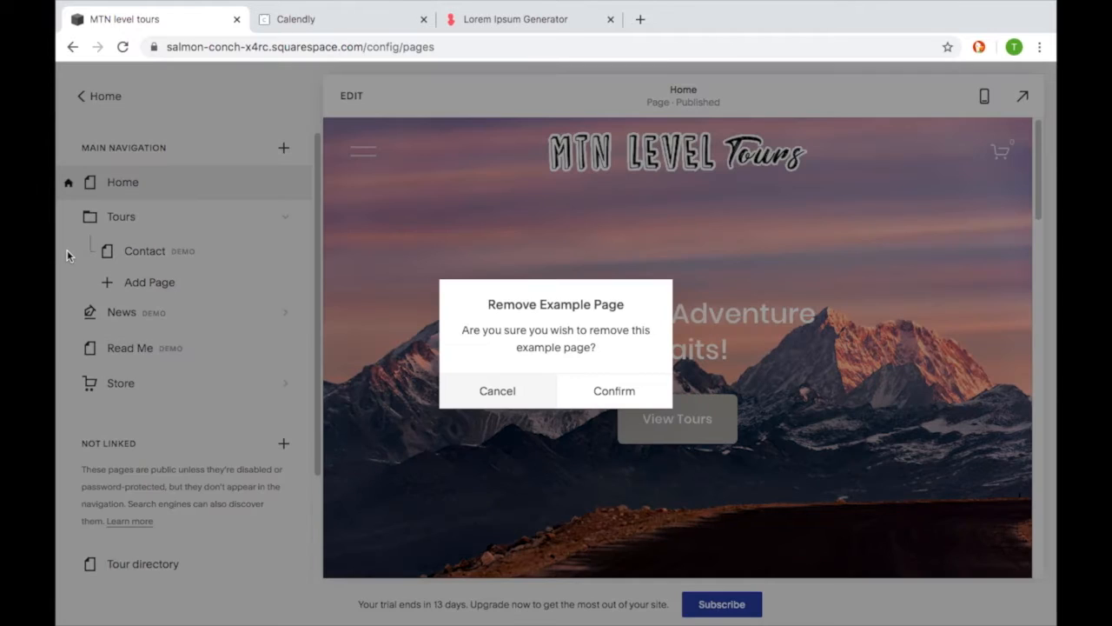
left_click(498, 392)
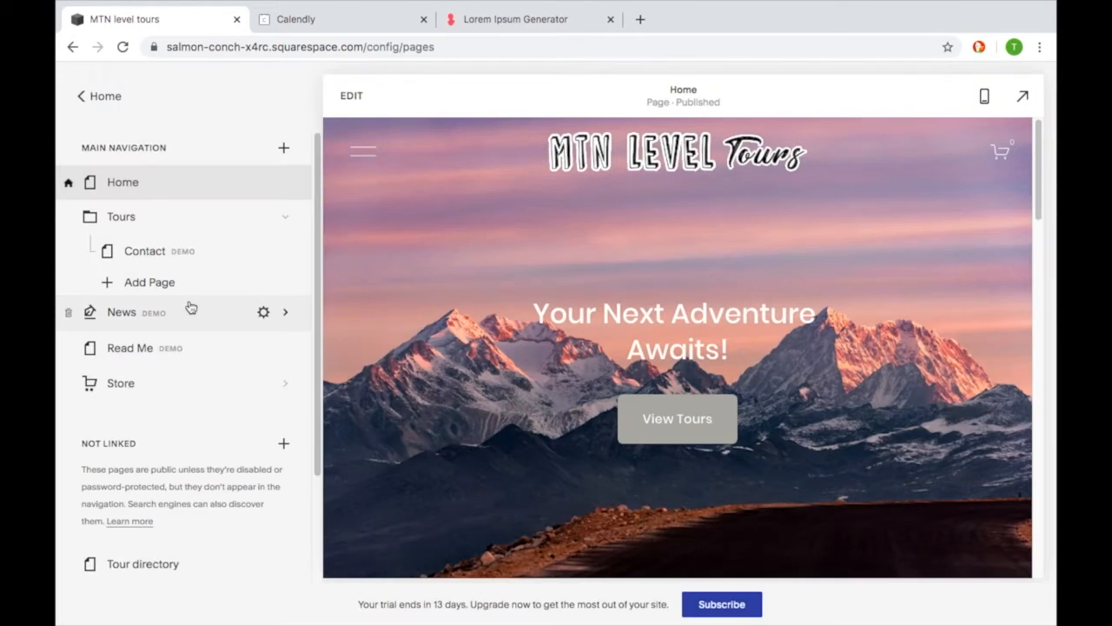
left_click_drag(146, 259, 130, 410)
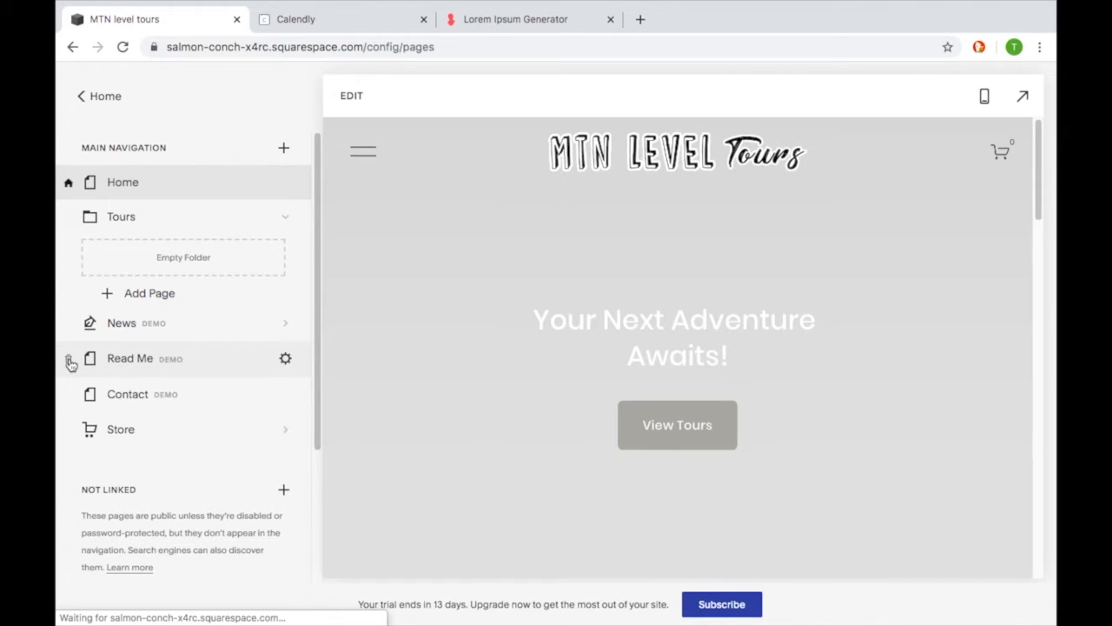
- Remove the Read Me and News demo pages from the main navigation
left_click(70, 361)
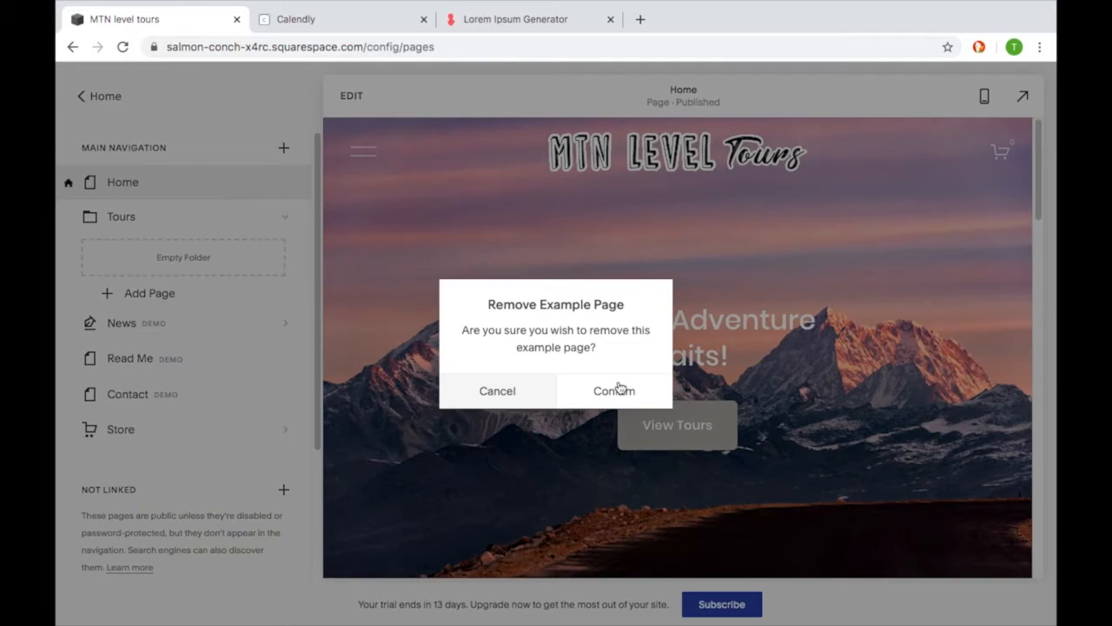
left_click(619, 390)
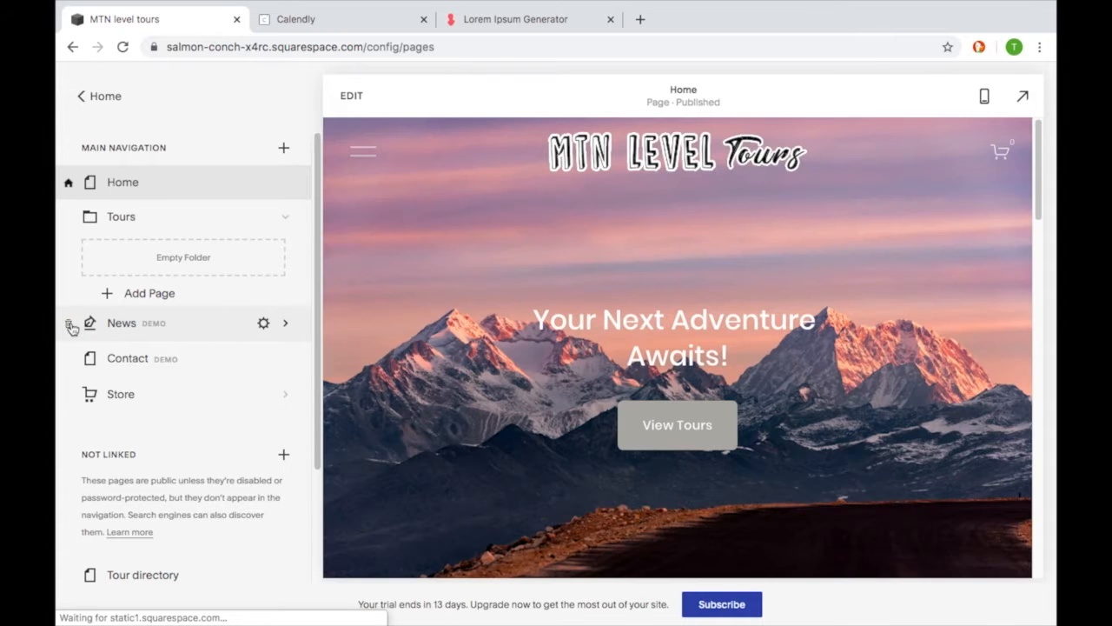
left_click(70, 325)
left_click(633, 394)
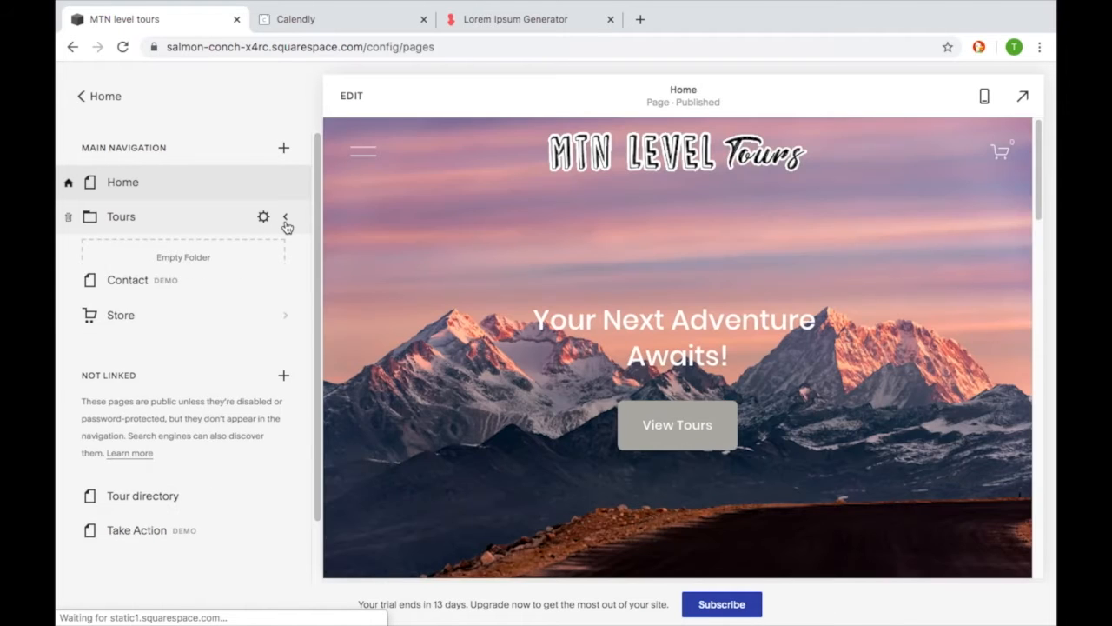
- Start adding a page to the Tours folder and examine the General designer page layouts
left_click(284, 220)
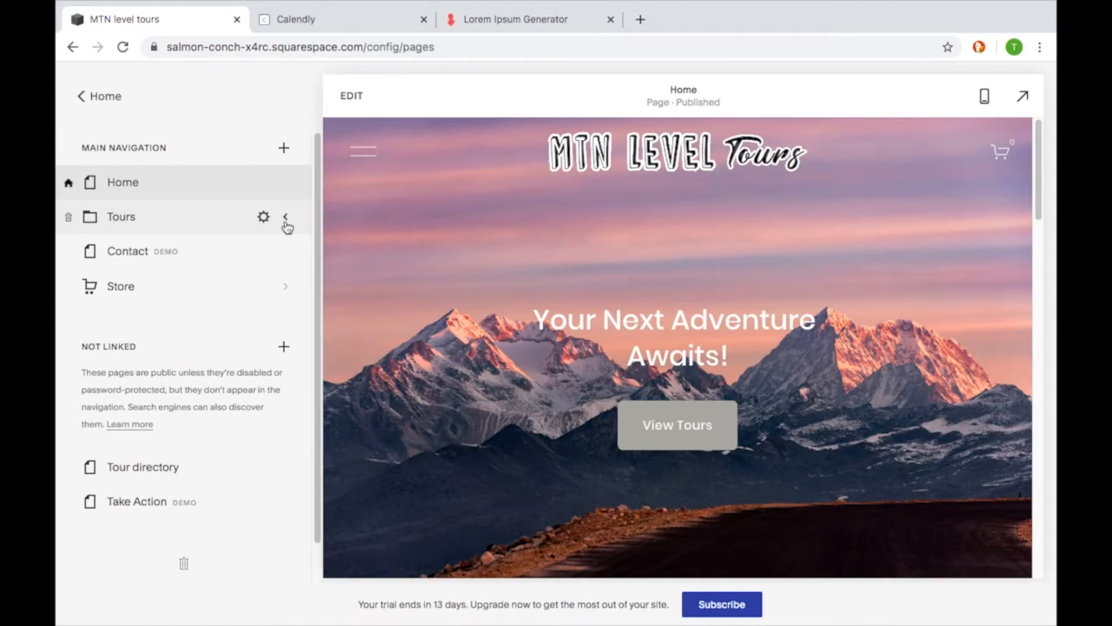
left_click(286, 221)
left_click(106, 294)
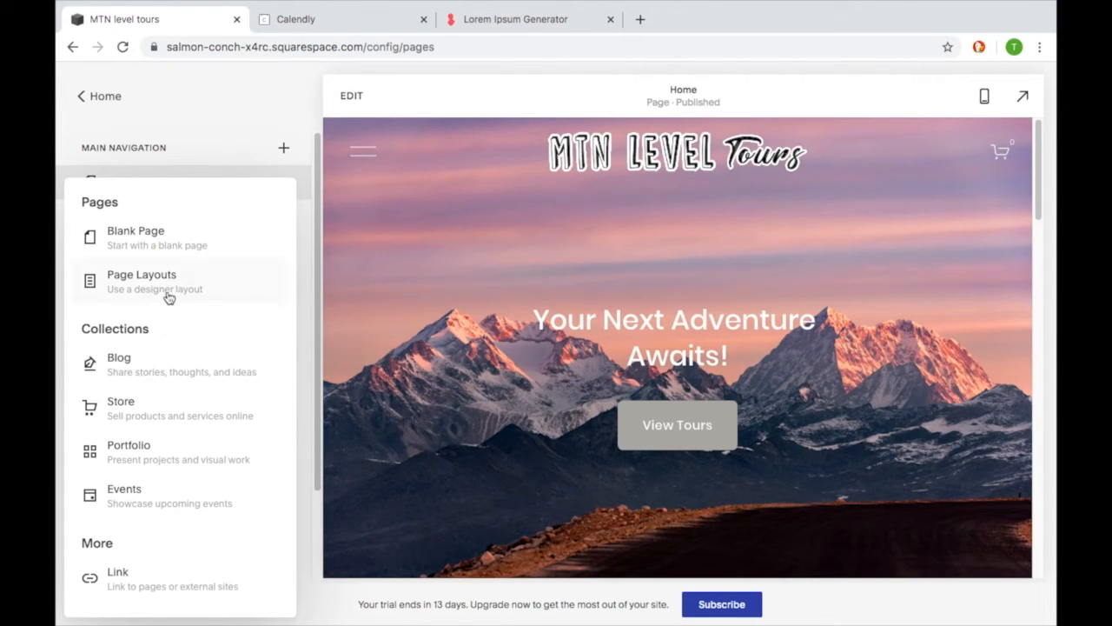
left_click(169, 297)
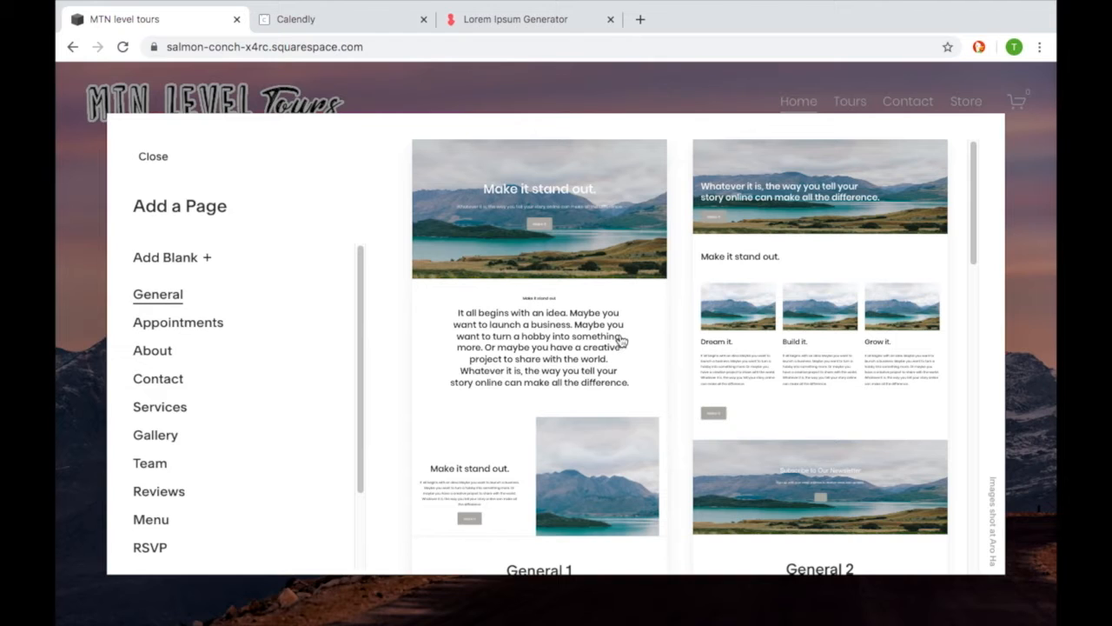
scroll(622, 340, "down", 5)
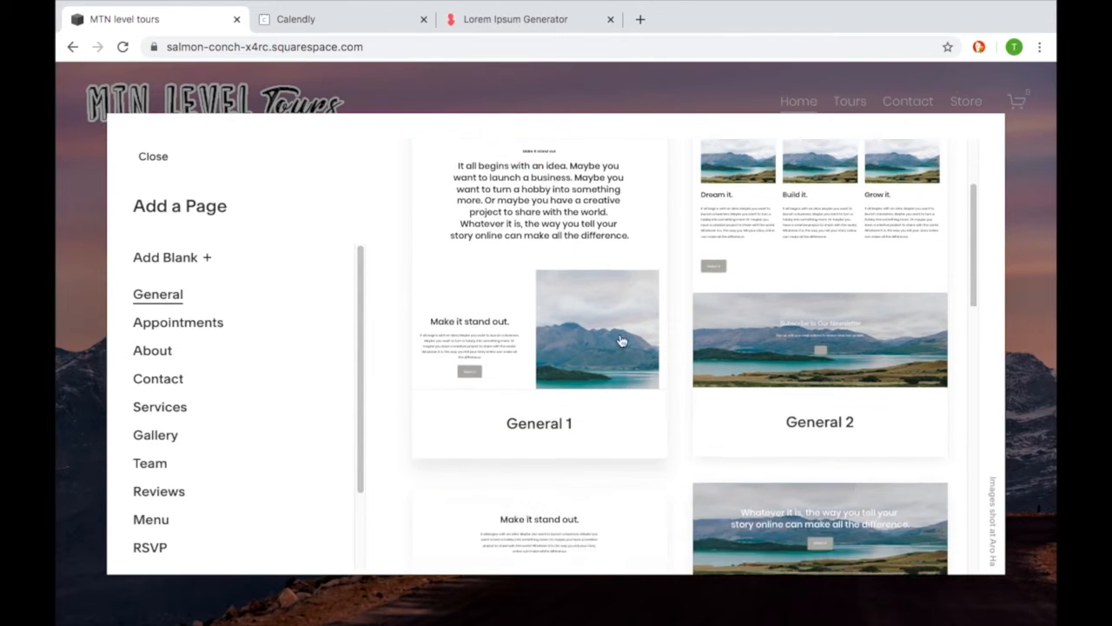
scroll(622, 340, "down", 4)
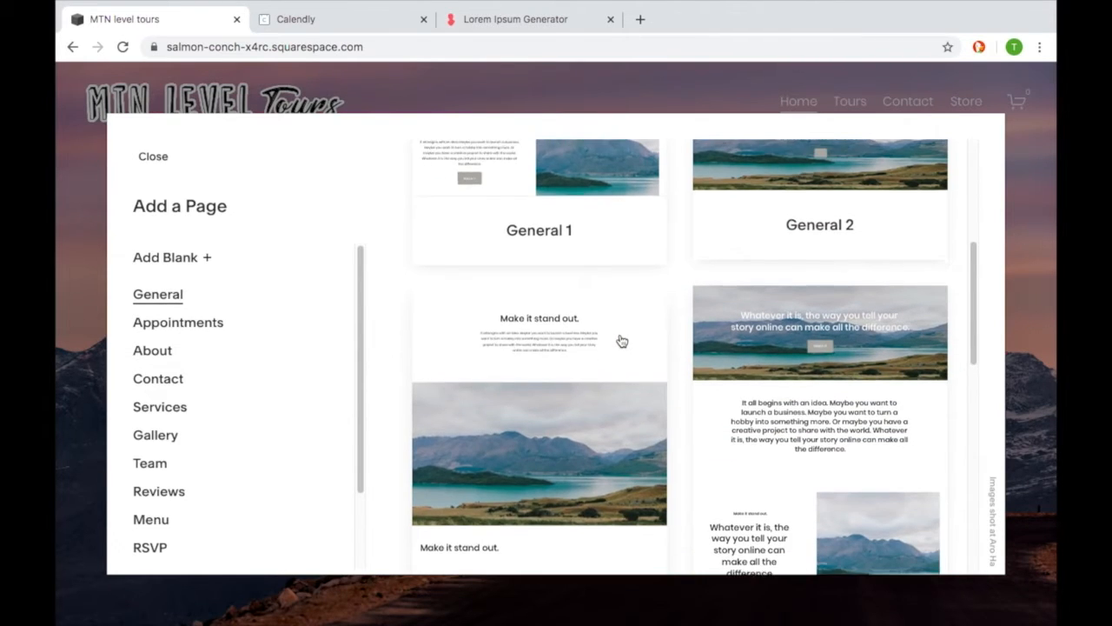
scroll(622, 340, "down", 3)
scroll(622, 340, "up", 10)
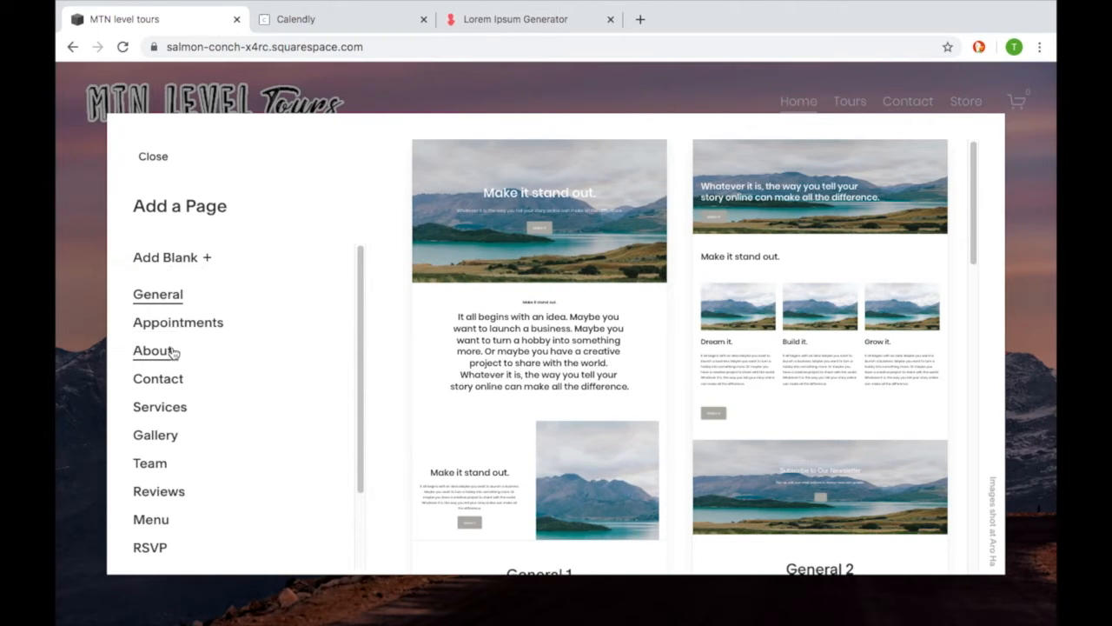
scroll(537, 333, "down", 2)
scroll(536, 333, "down", 1)
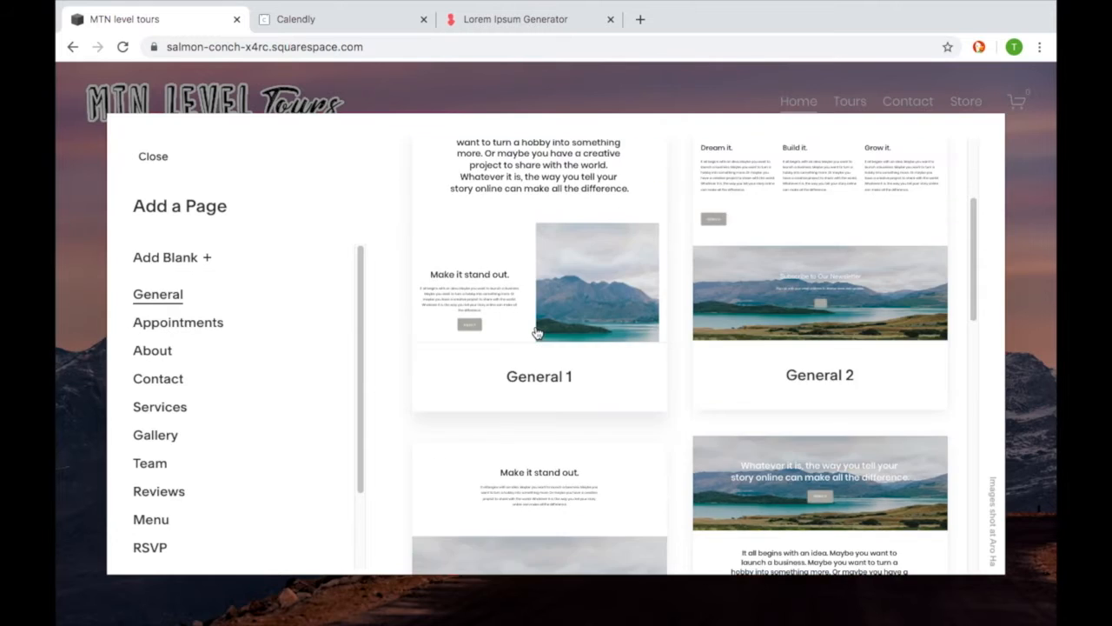
scroll(537, 332, "up", 3)
- Add a blank page to the Tours folder and name it Mountain Tour
left_click(185, 258)
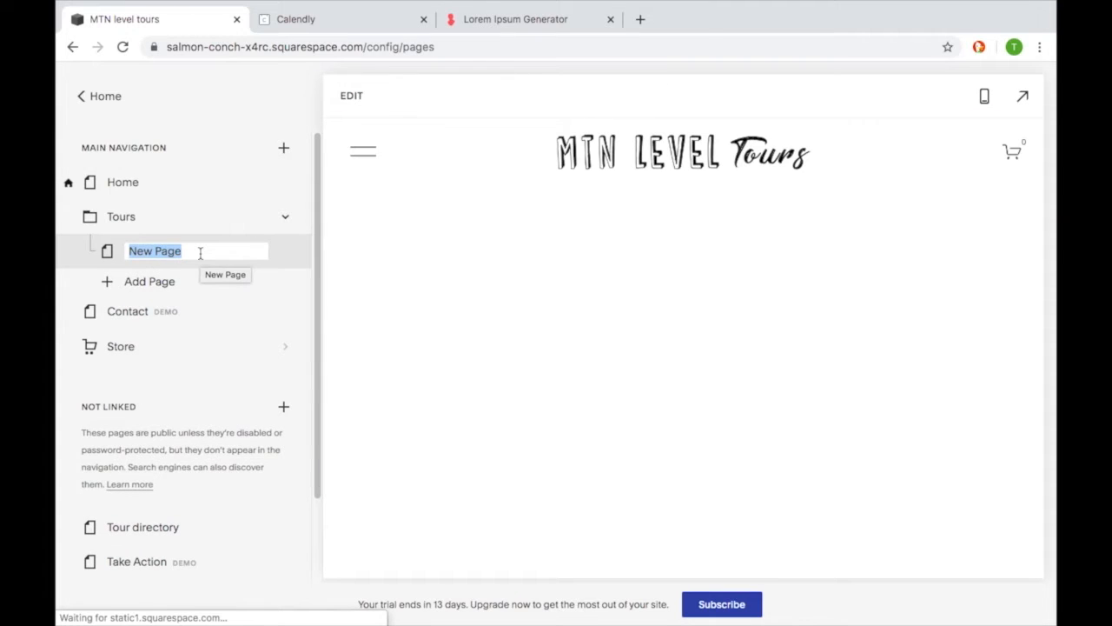
type("Mountain Tour")
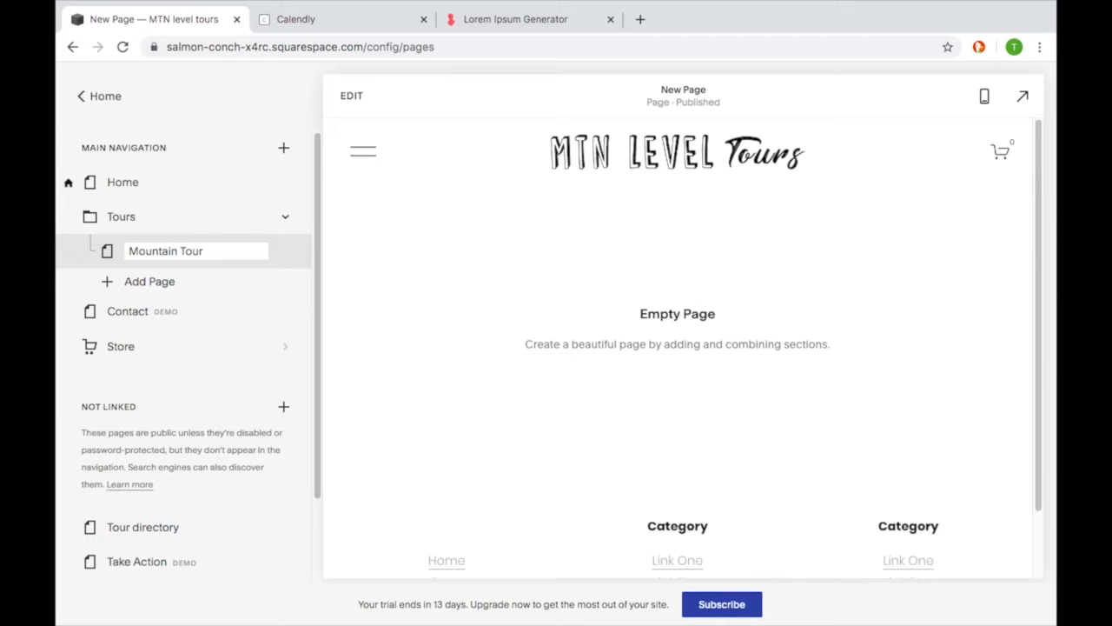
key("Return")
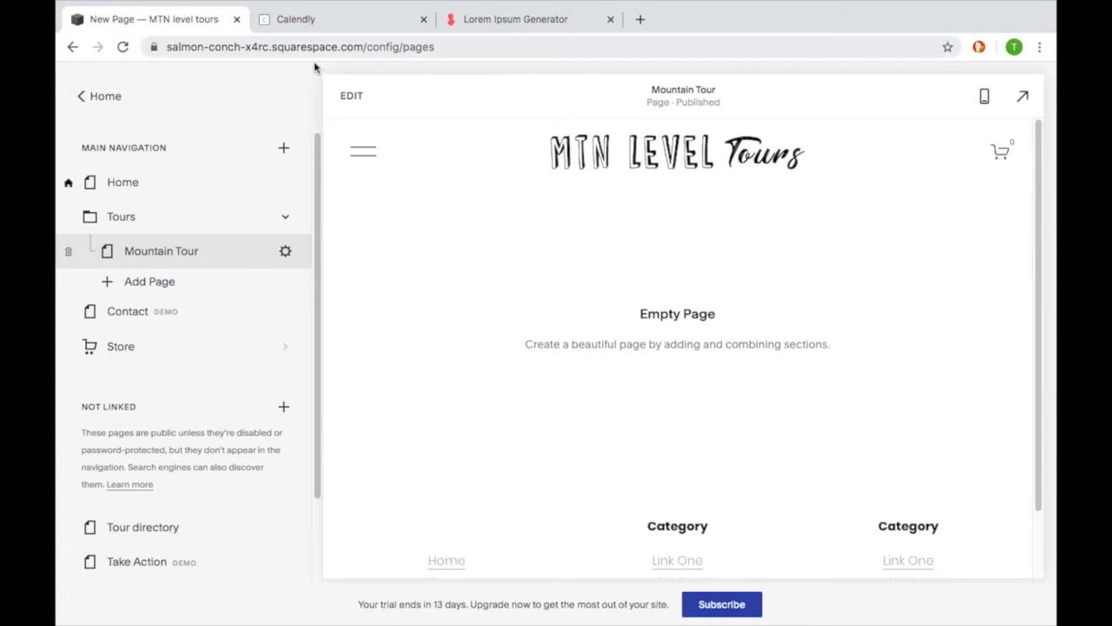
- Edit the Mountain Tour page and add a full-width slideshow section from the Gallery layouts
left_click(350, 96)
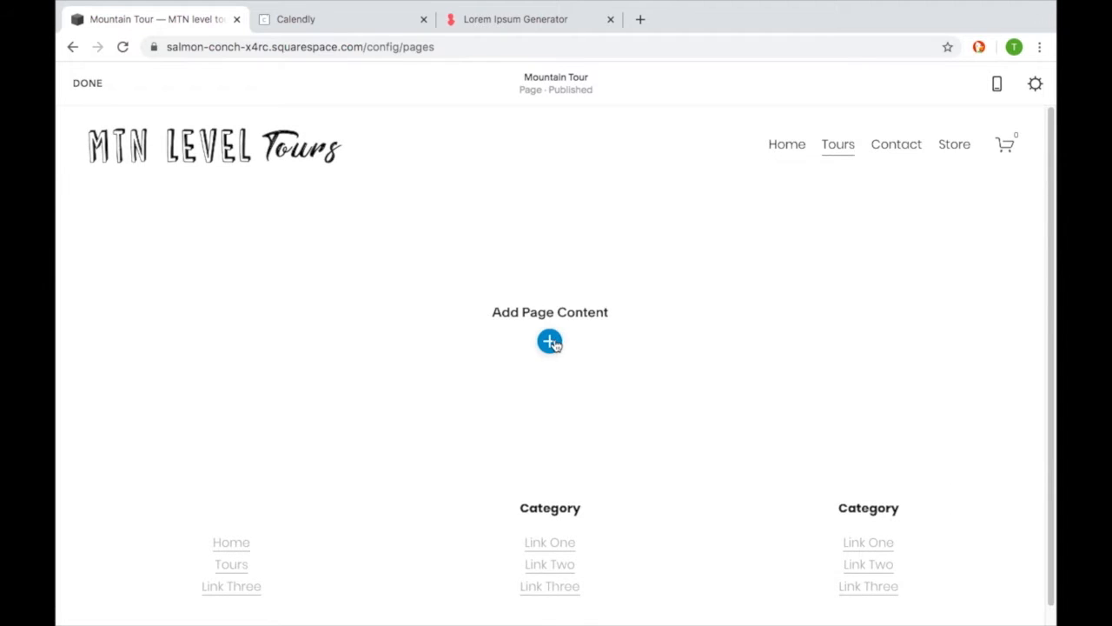
left_click(550, 342)
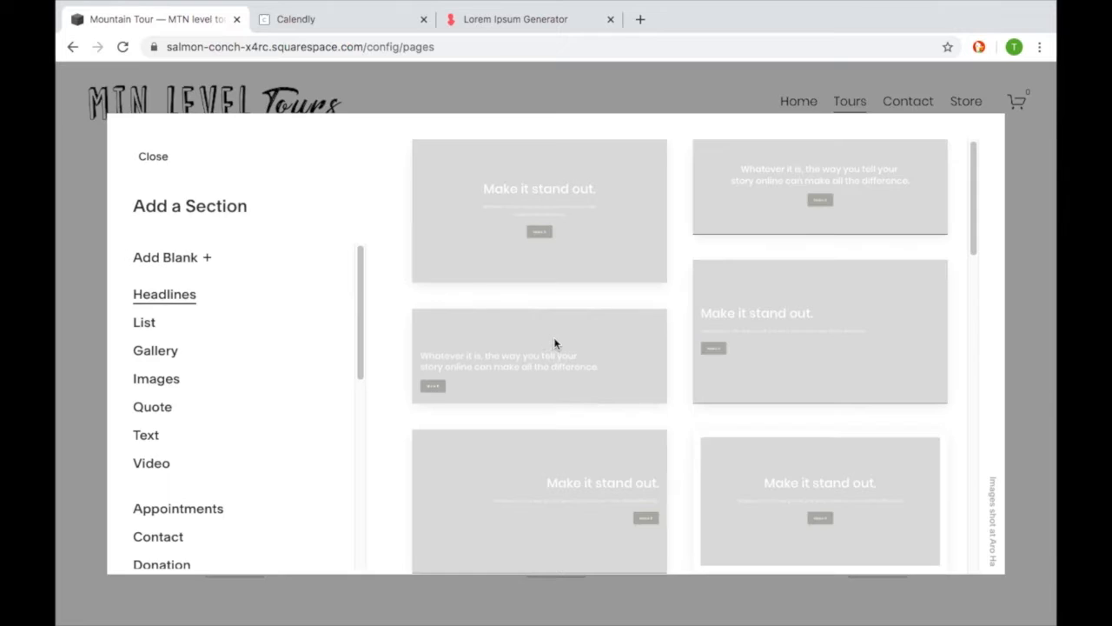
left_click(185, 349)
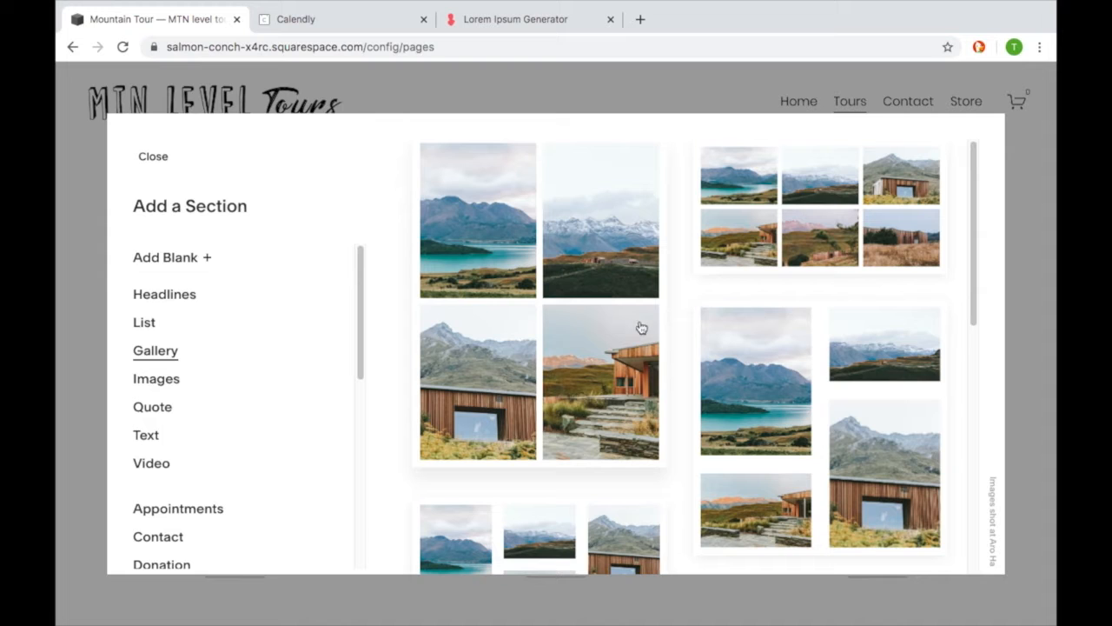
scroll(689, 286, "down", 4)
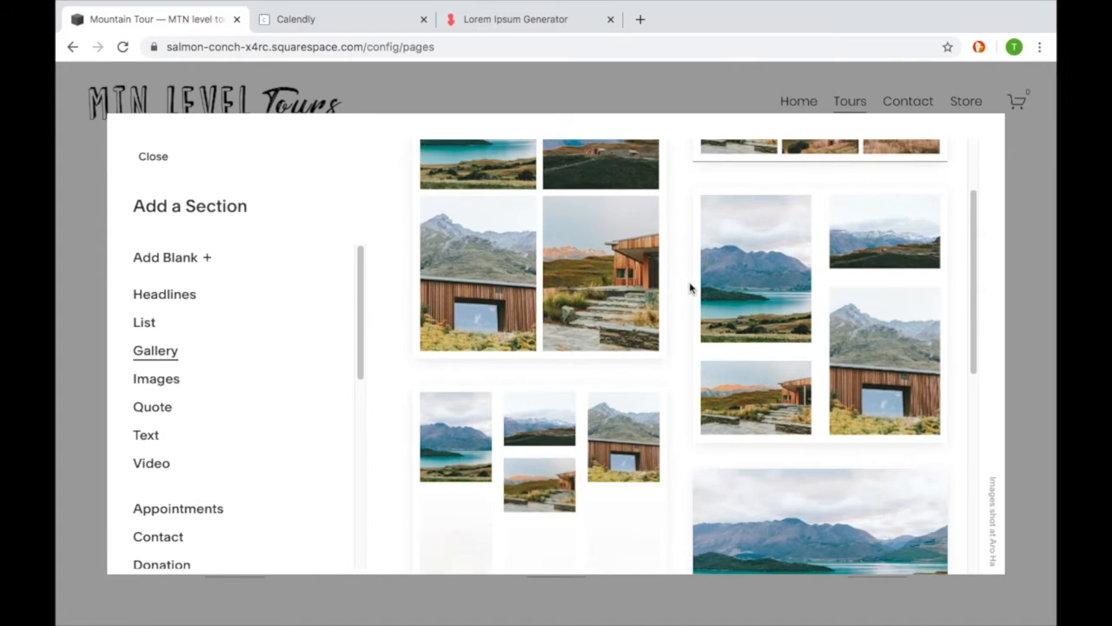
scroll(688, 281, "down", 2)
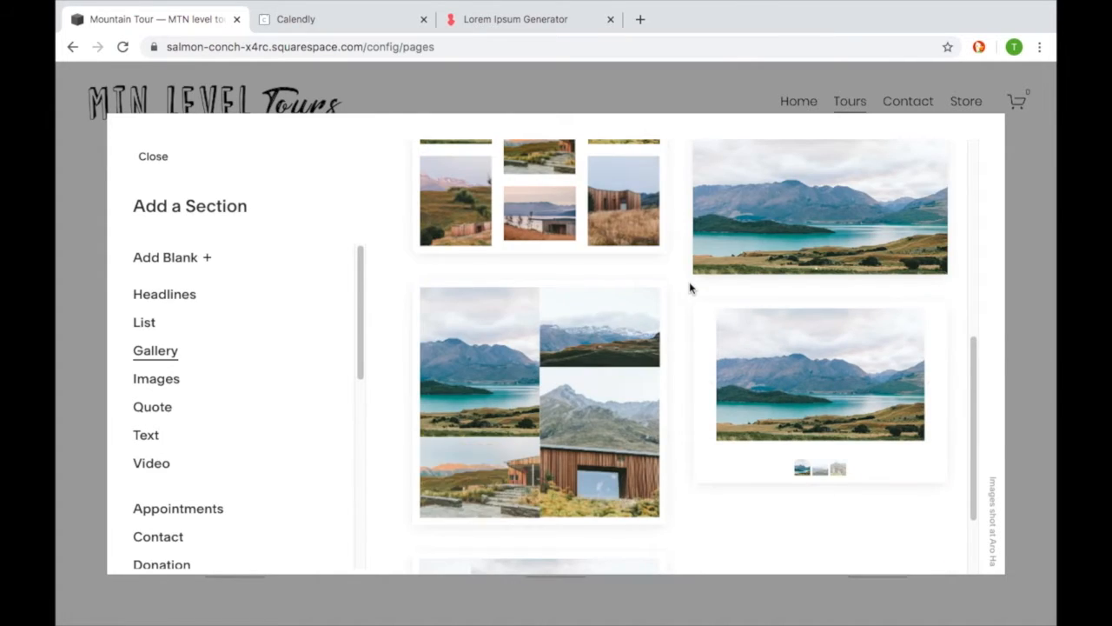
scroll(689, 281, "up", 1)
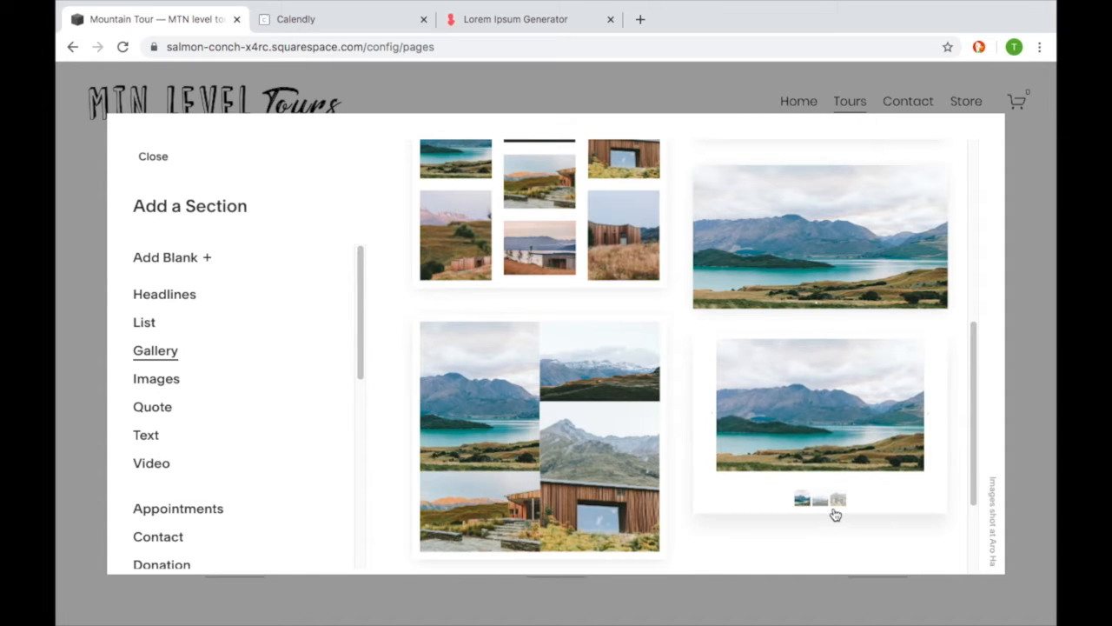
scroll(811, 281, "up", 1)
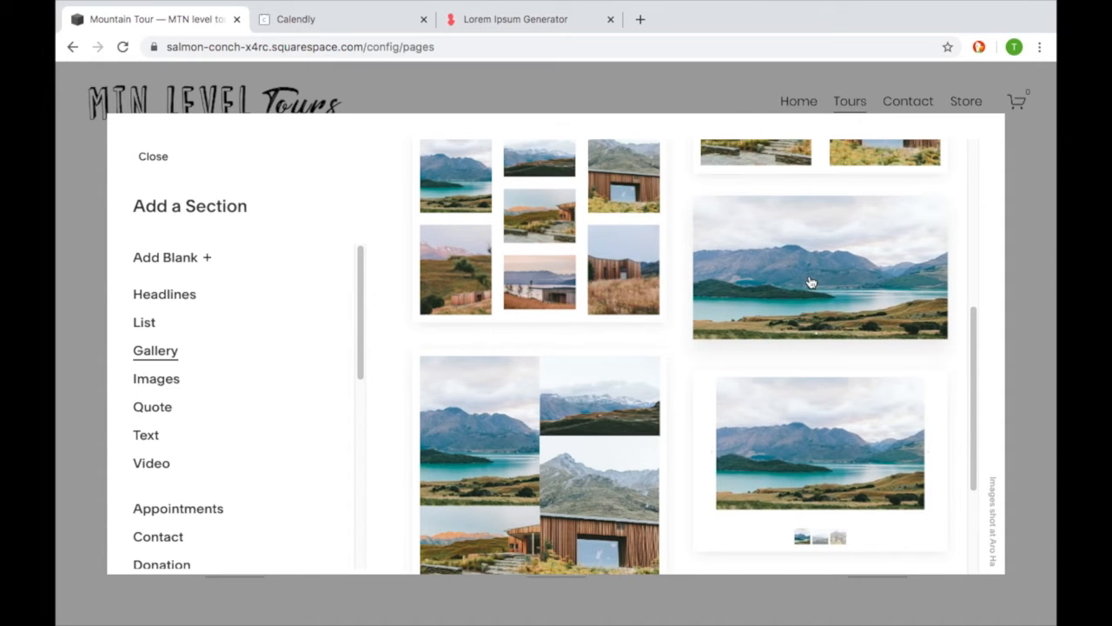
left_click(809, 281)
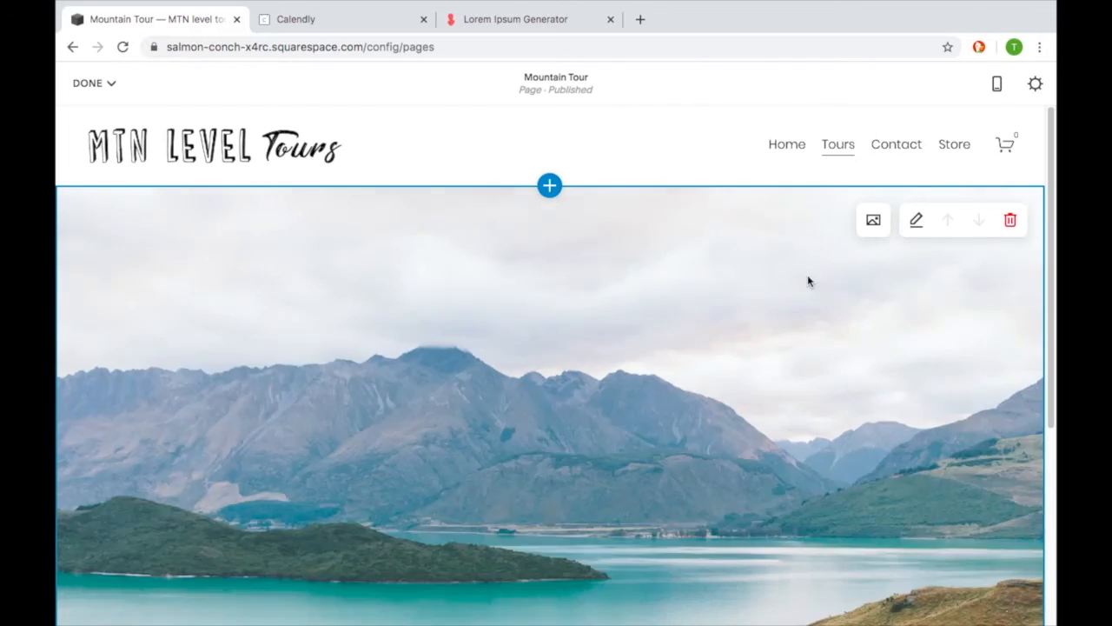
- Examine the new slideshow gallery section and its slide indicators on the Mountain Tour page
scroll(807, 275, "down", 3)
scroll(807, 274, "up", 1)
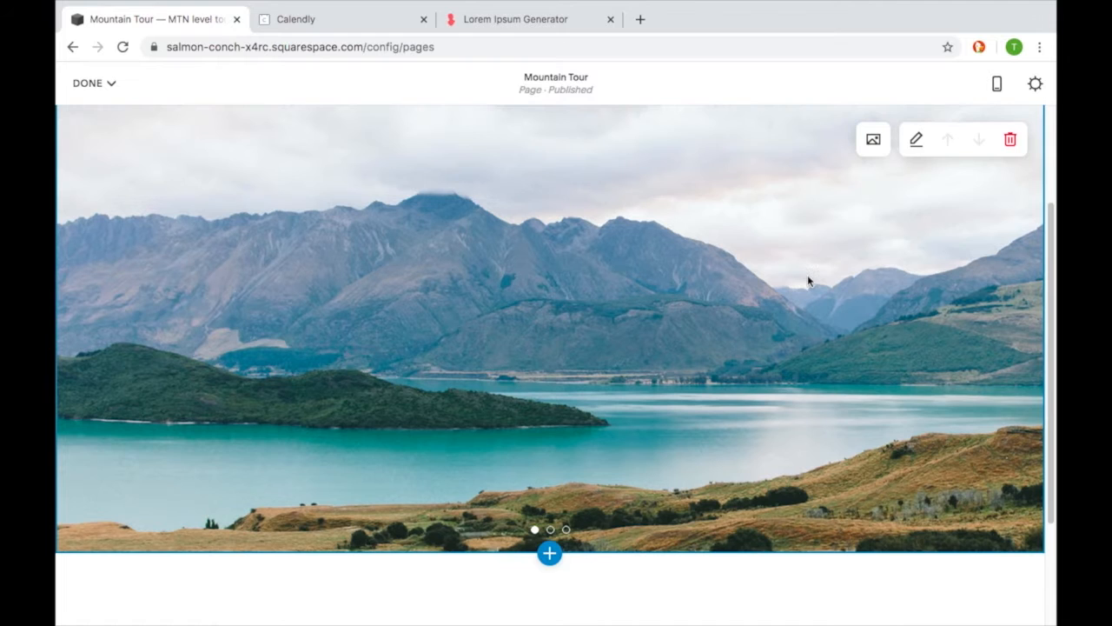
left_click(551, 528)
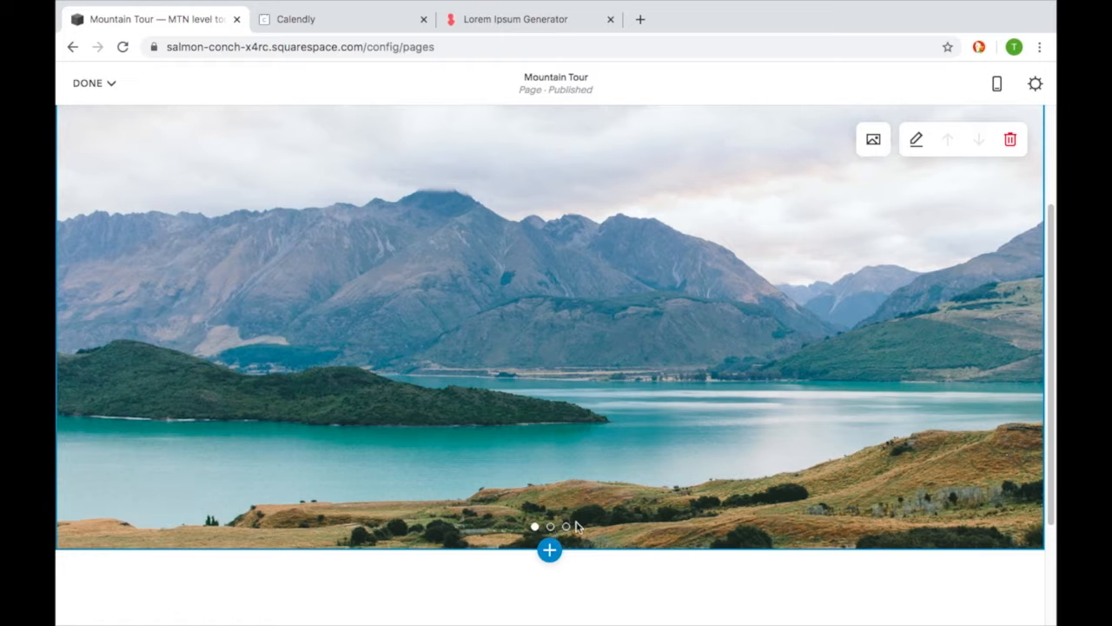
scroll(689, 424, "up", 2)
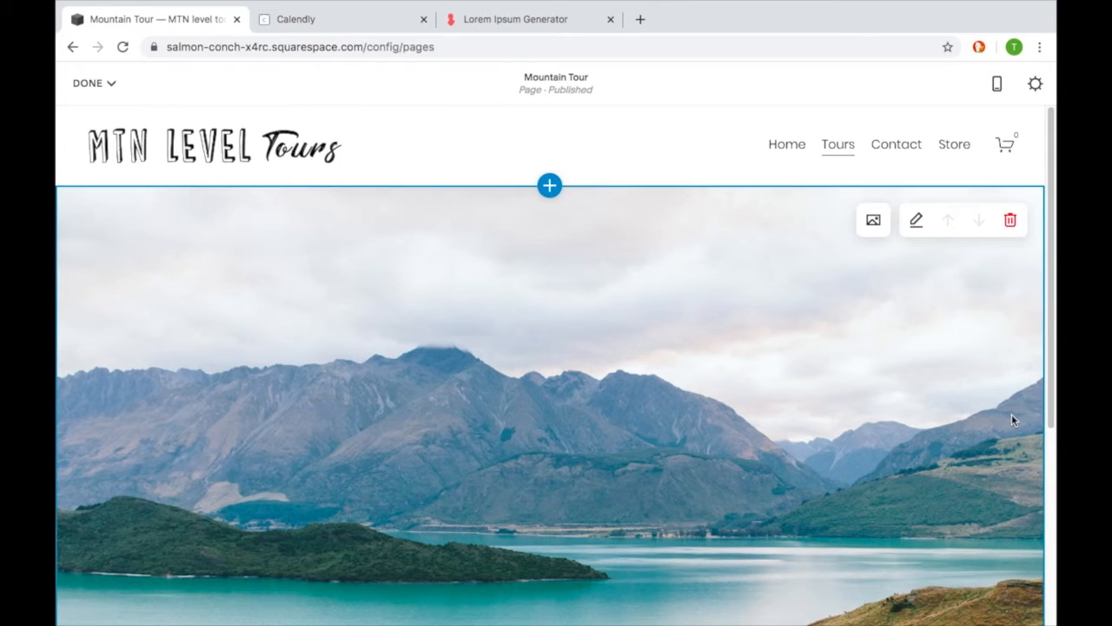
scroll(1010, 415, "down", 2)
scroll(1010, 415, "up", 2)
scroll(1009, 414, "down", 3)
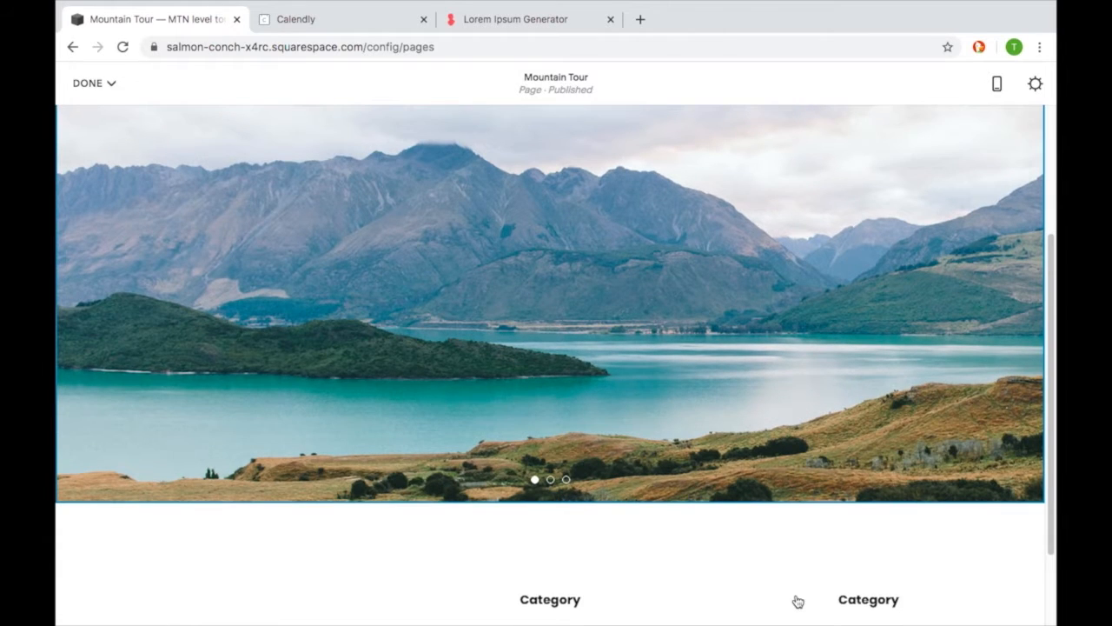
- Delete all three placeholder images from the slideshow section's gallery
scroll(879, 383, "up", 1)
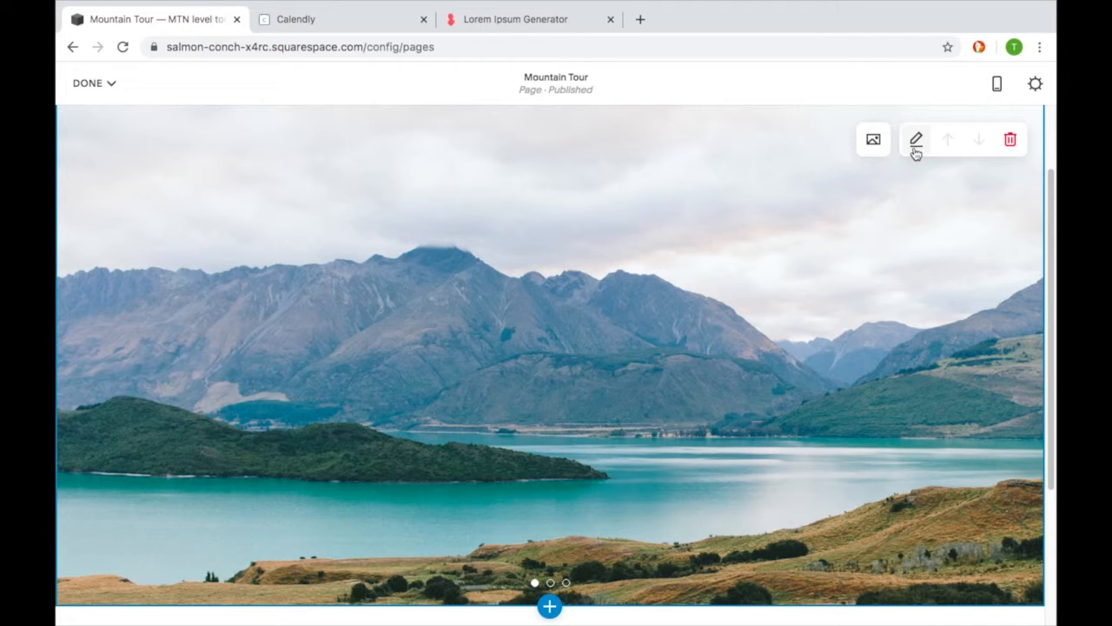
left_click(876, 144)
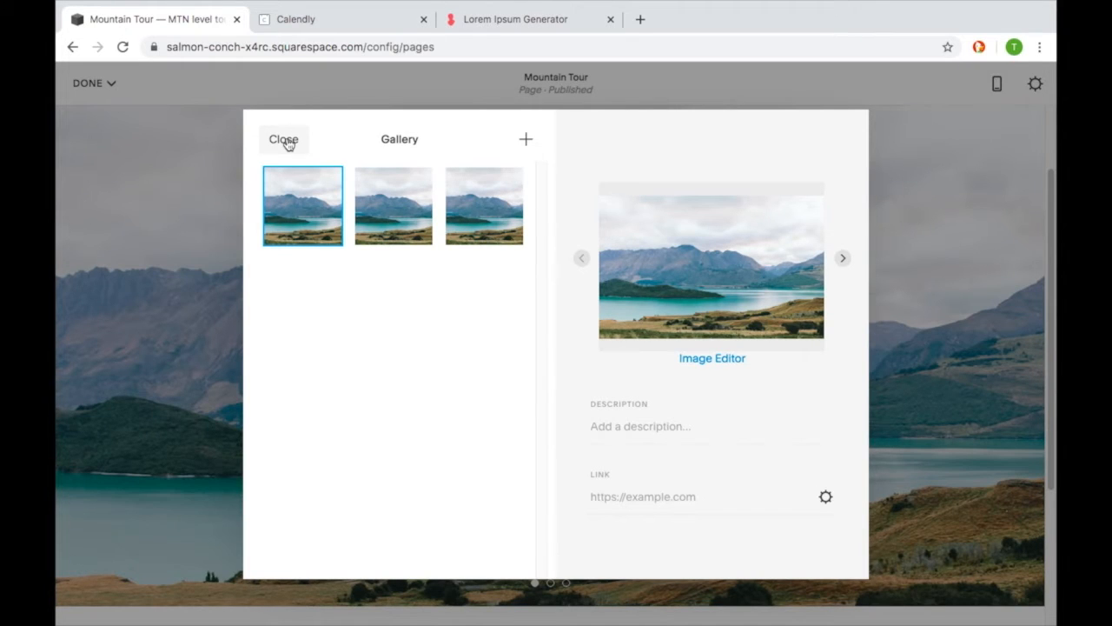
left_click_drag(498, 298, 300, 226)
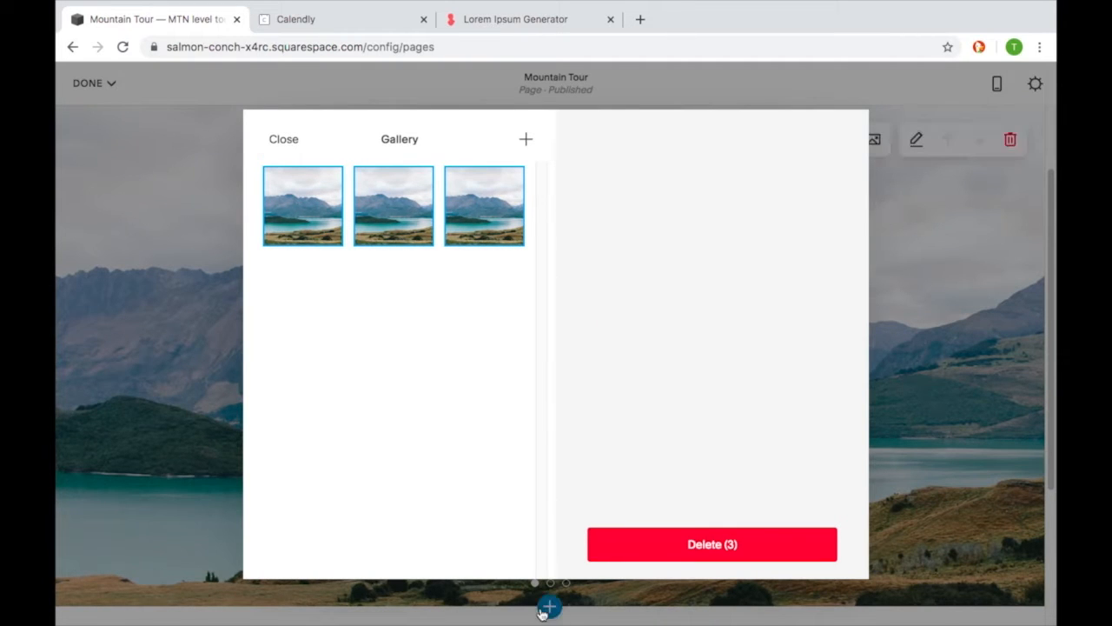
left_click(627, 552)
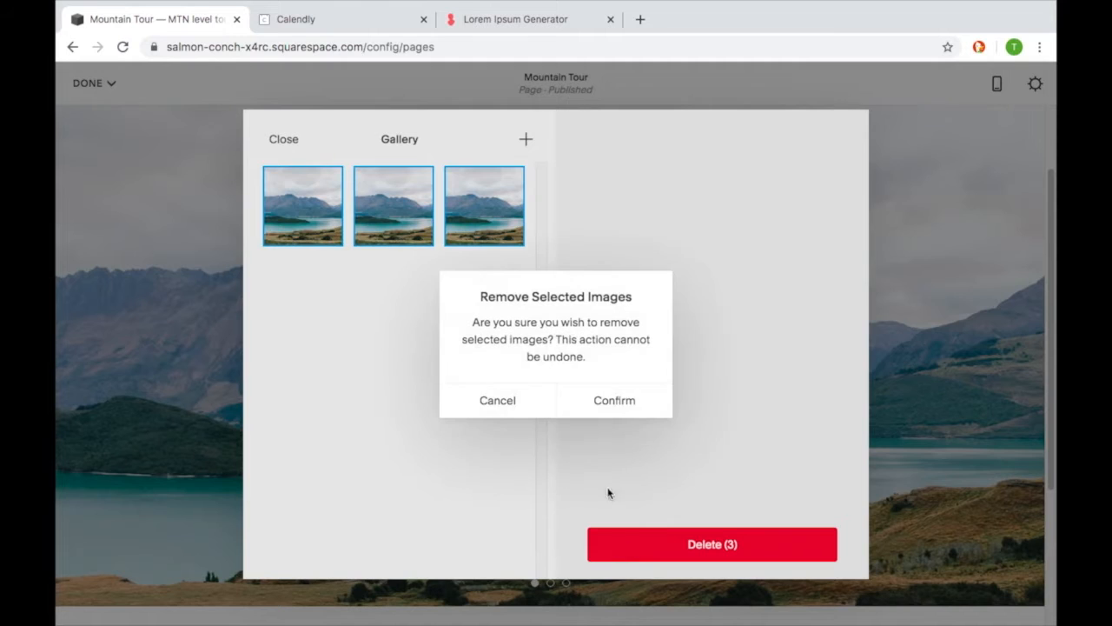
left_click(612, 403)
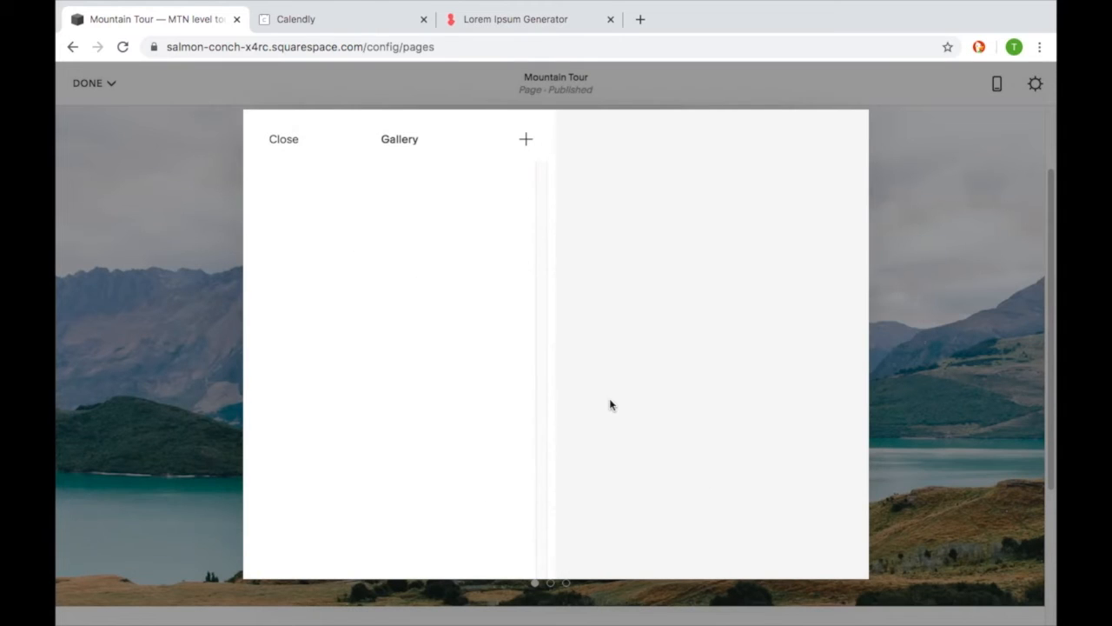
- Search the free stock images for "mountain" and add the pink-lit snowy mountain range photo to the gallery
left_click(525, 141)
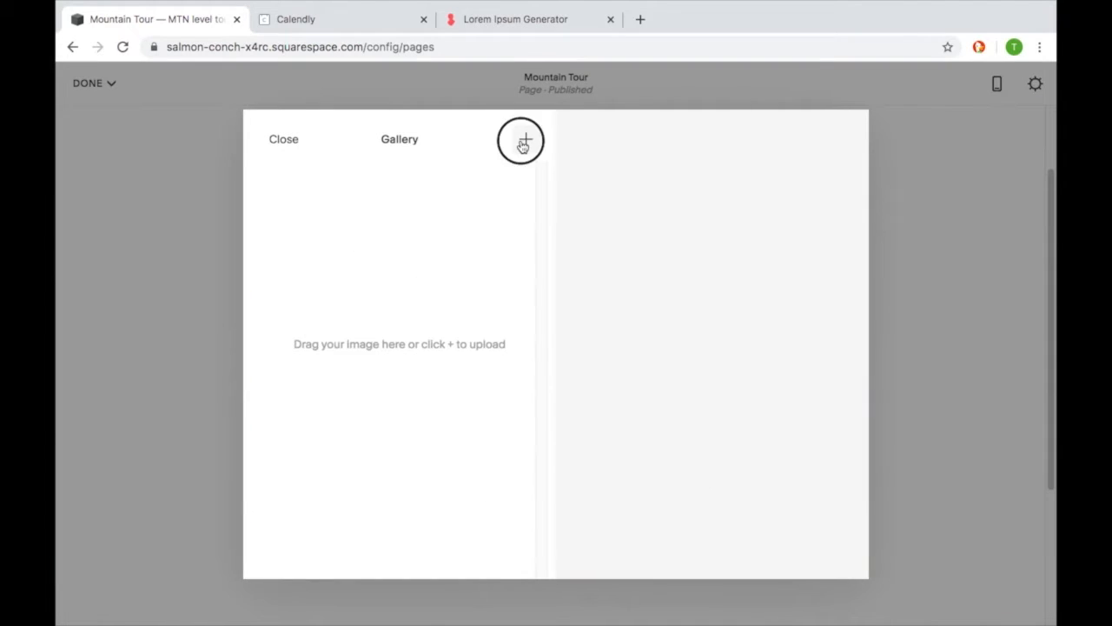
left_click(525, 176)
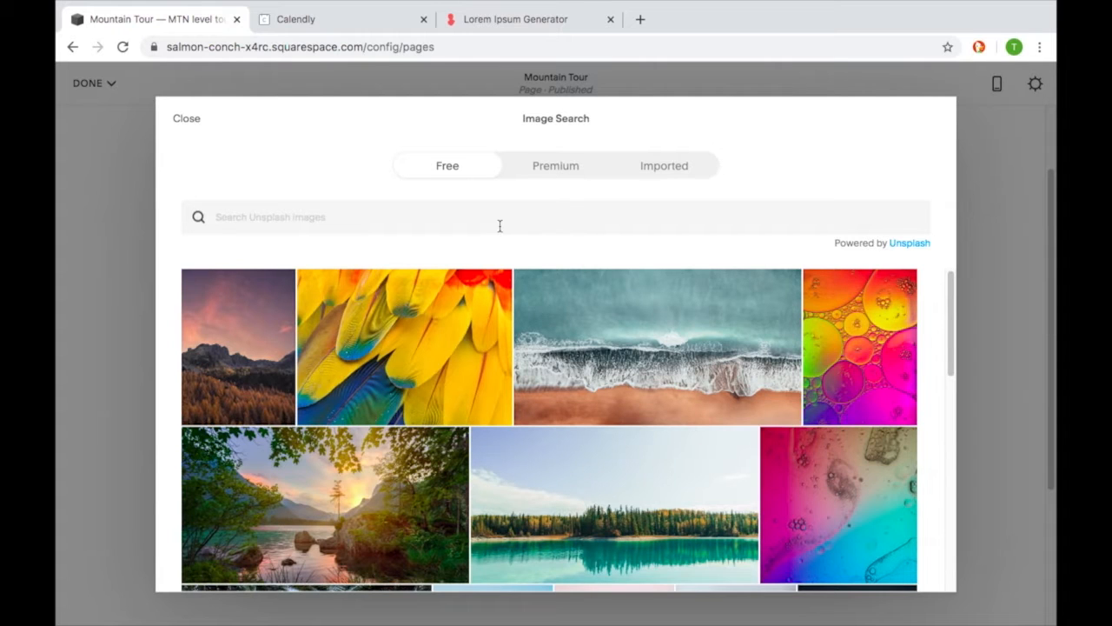
mouse_move(221, 388)
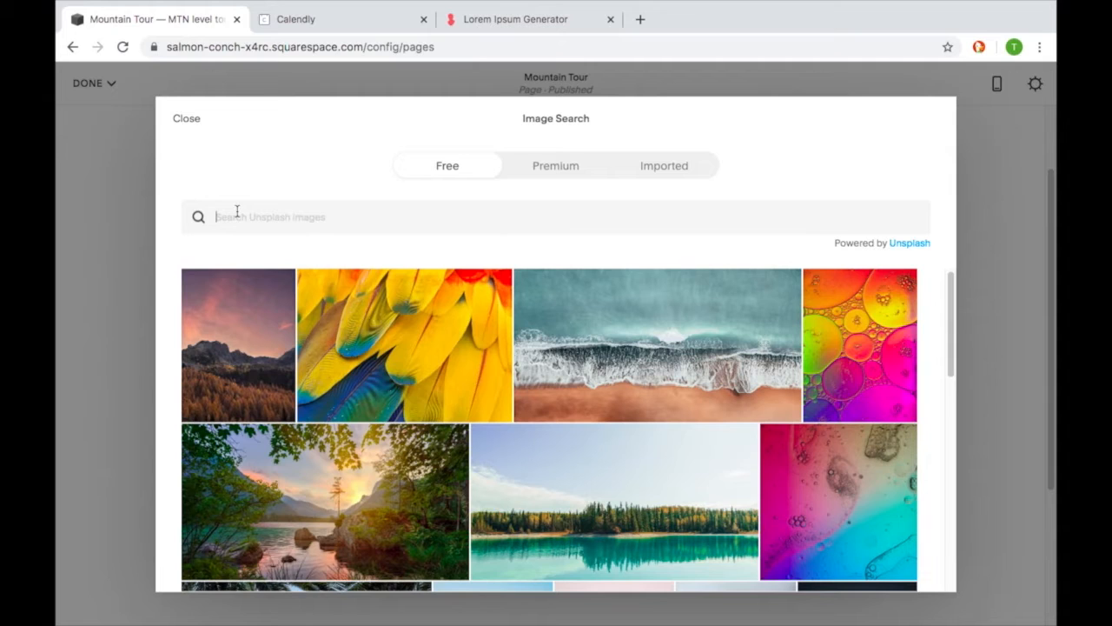
type("mountain")
key("Return")
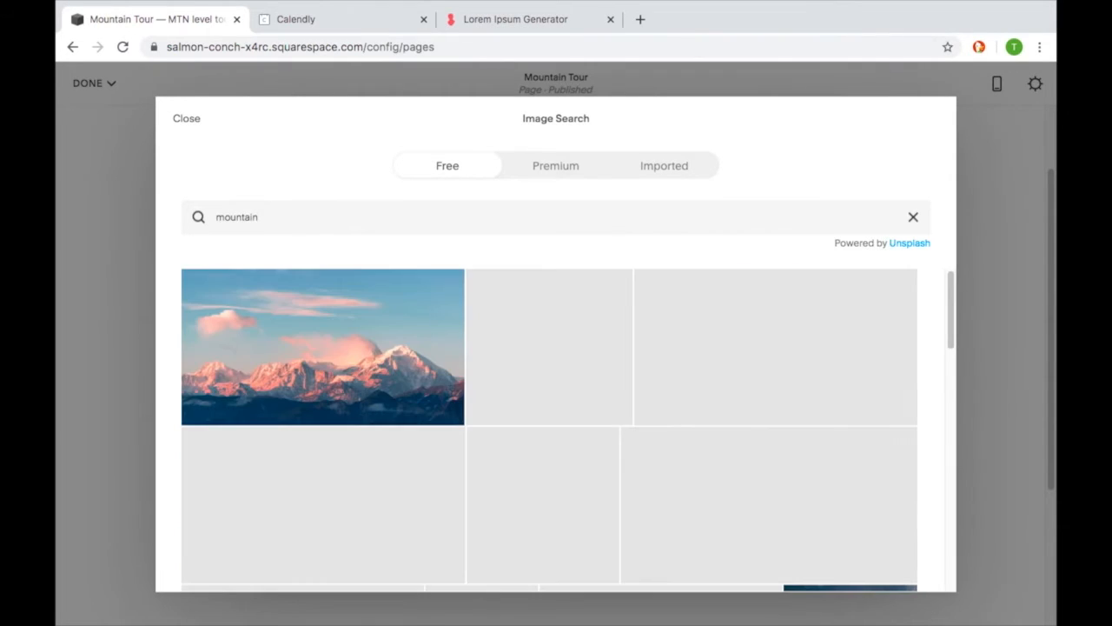
mouse_move(273, 280)
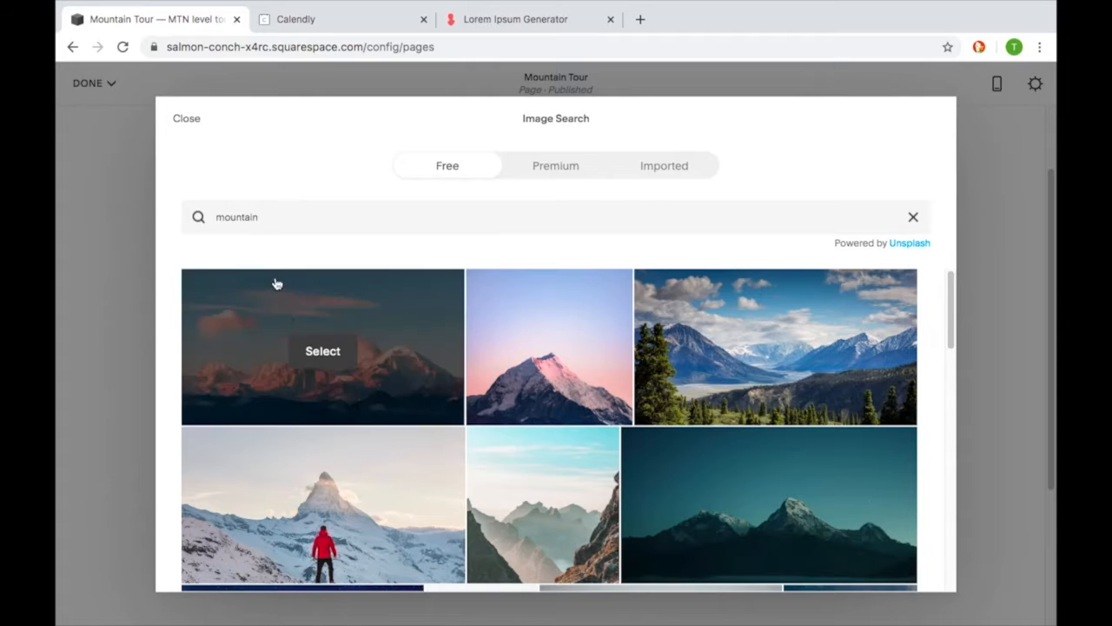
left_click(314, 365)
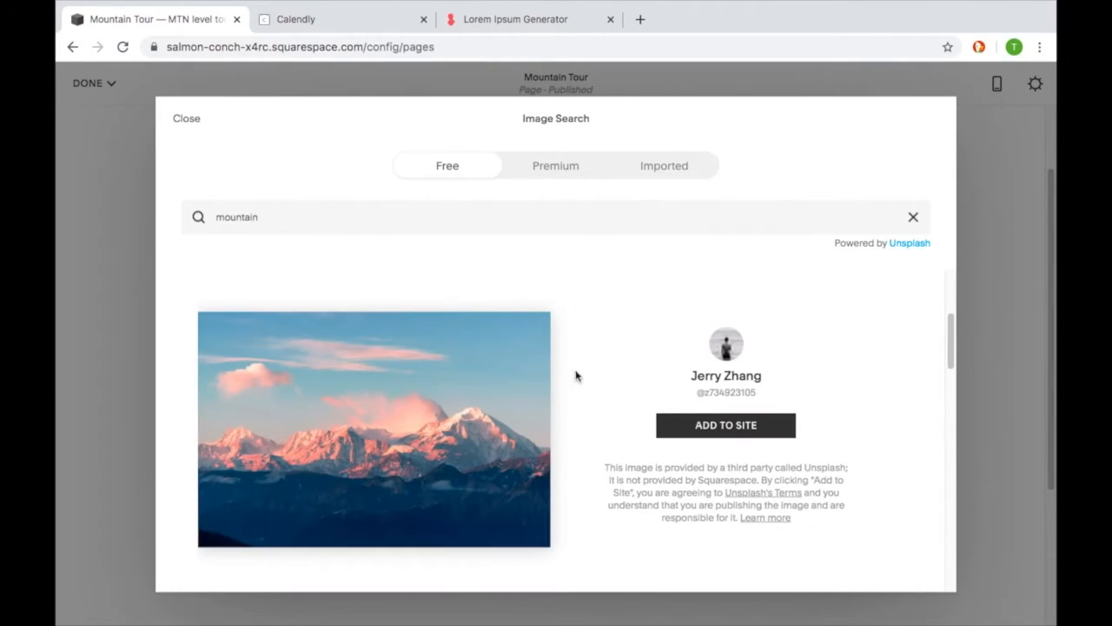
left_click(702, 427)
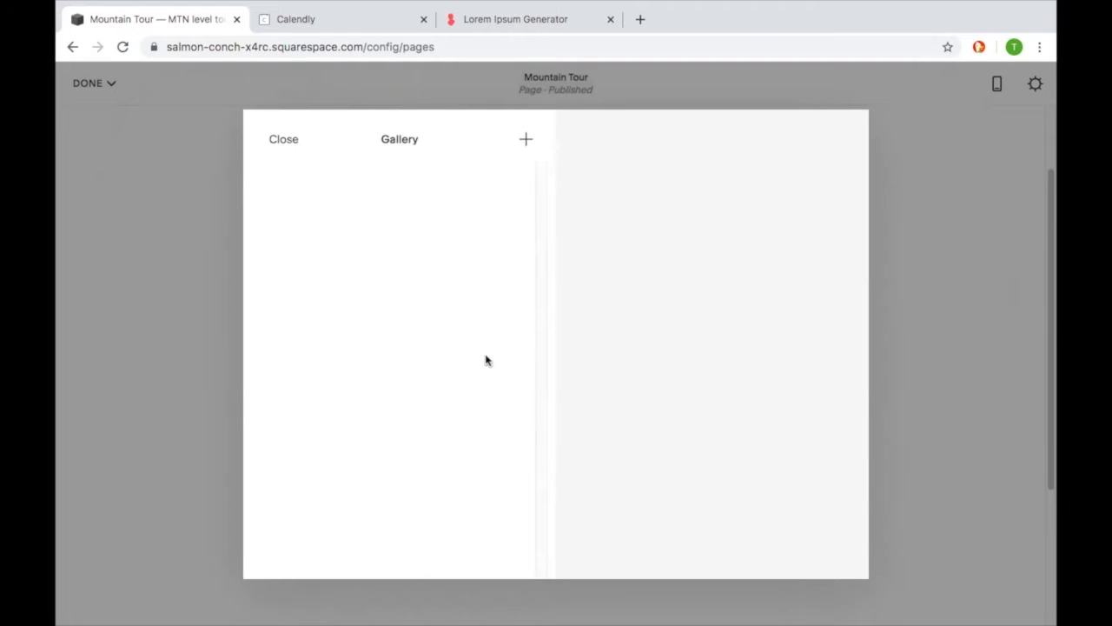
- Search the free stock images for "mountain" again and add the photo of the hiker standing on a rock as the second gallery image
left_click(526, 143)
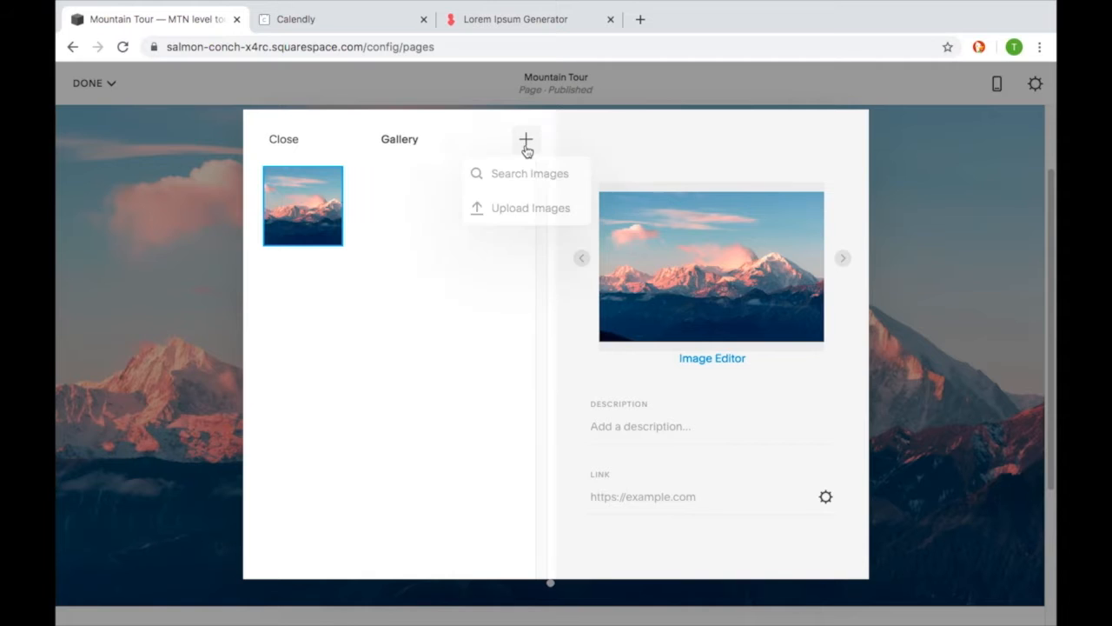
left_click(528, 178)
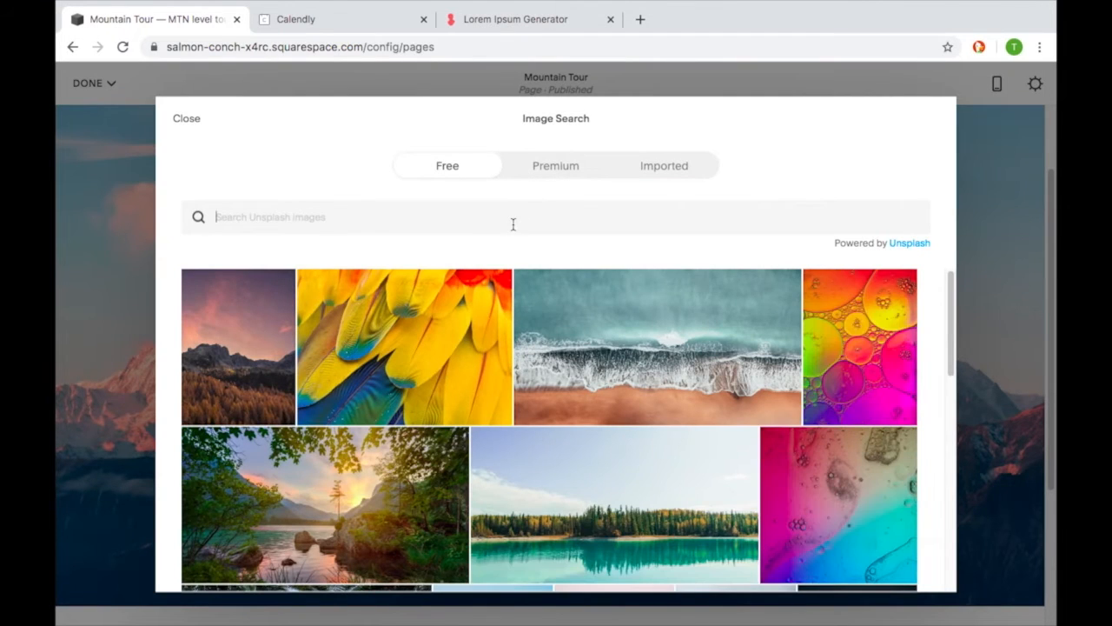
type("mountain")
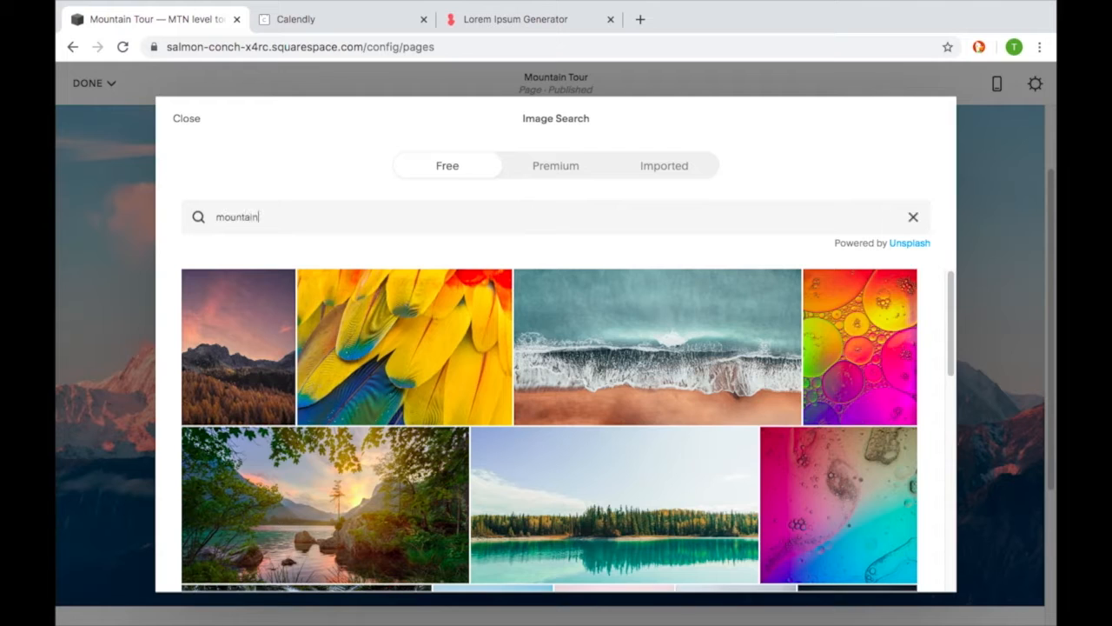
mouse_move(522, 289)
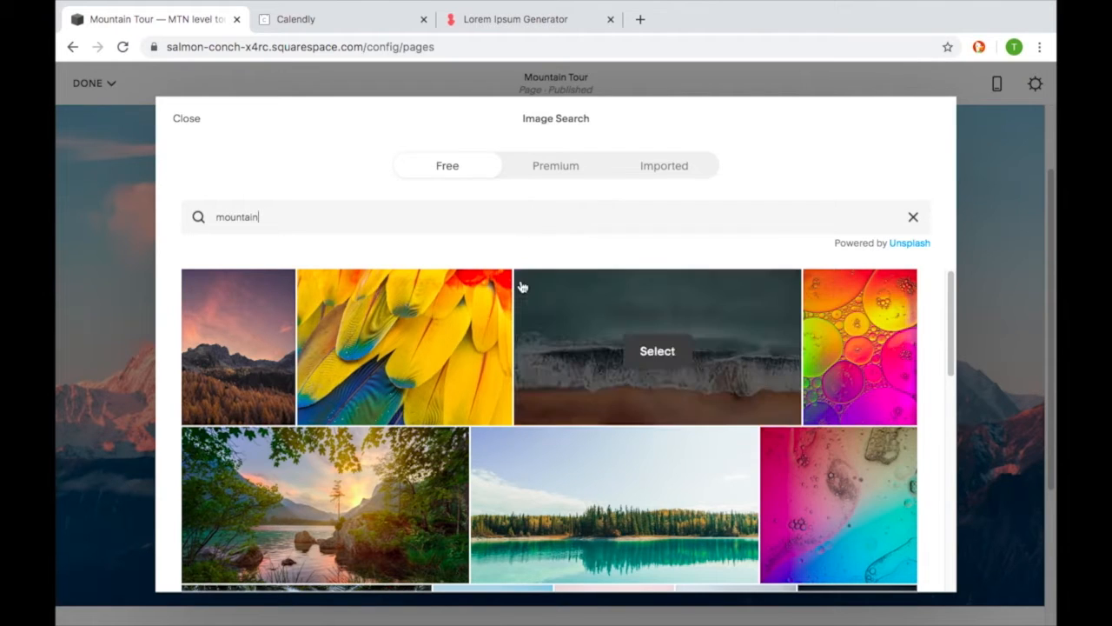
key("Return")
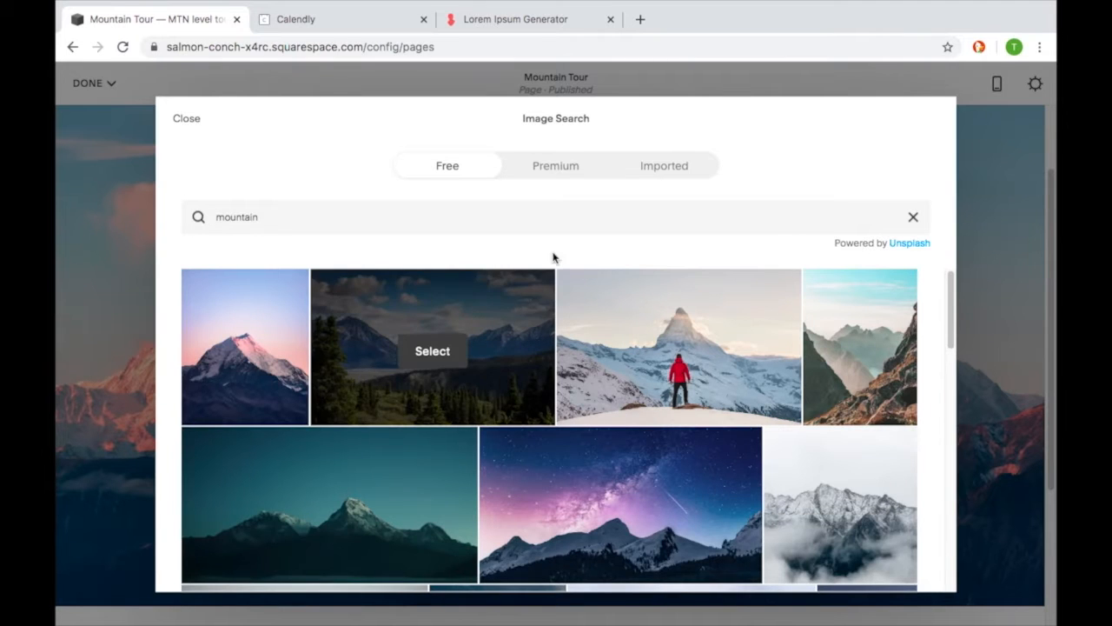
scroll(550, 298, "down", 2)
scroll(550, 298, "up", 2)
scroll(550, 298, "down", 3)
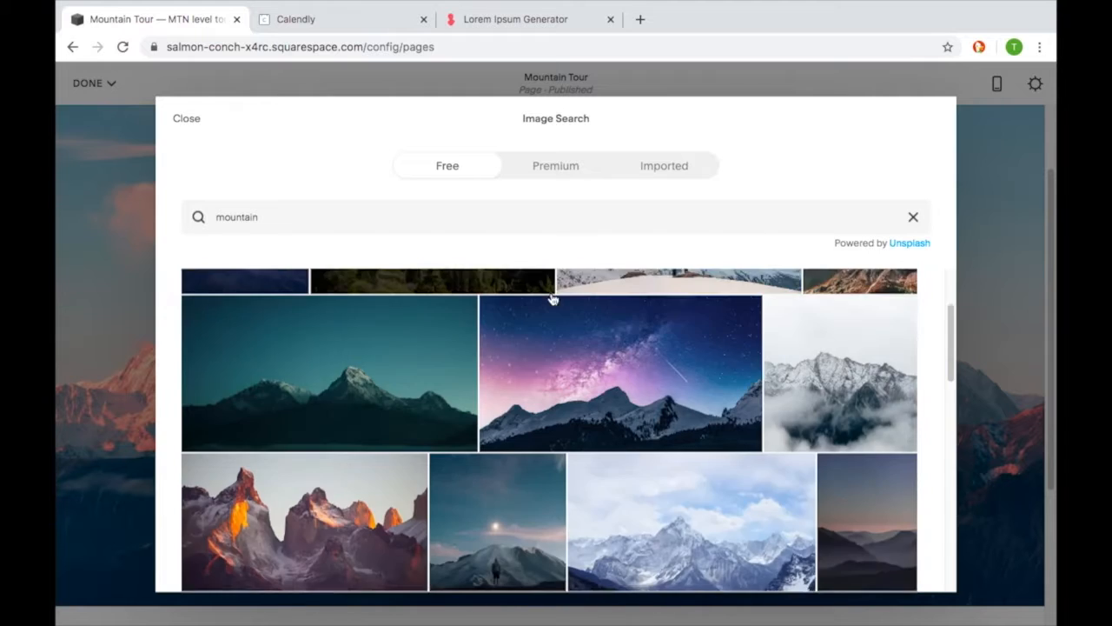
scroll(551, 298, "down", 2)
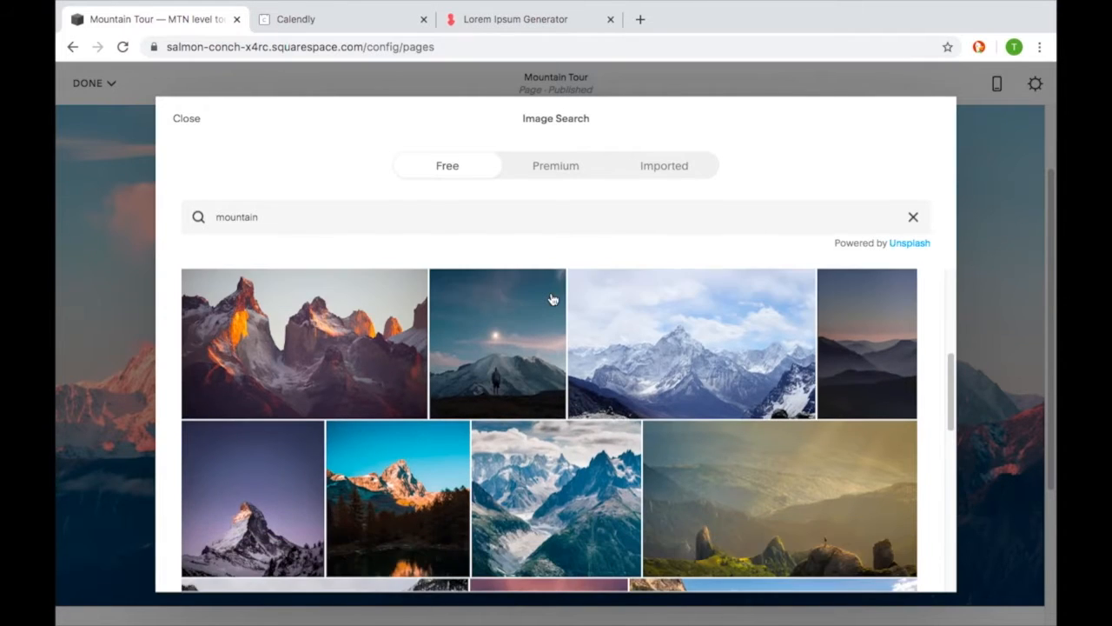
scroll(551, 298, "down", 2)
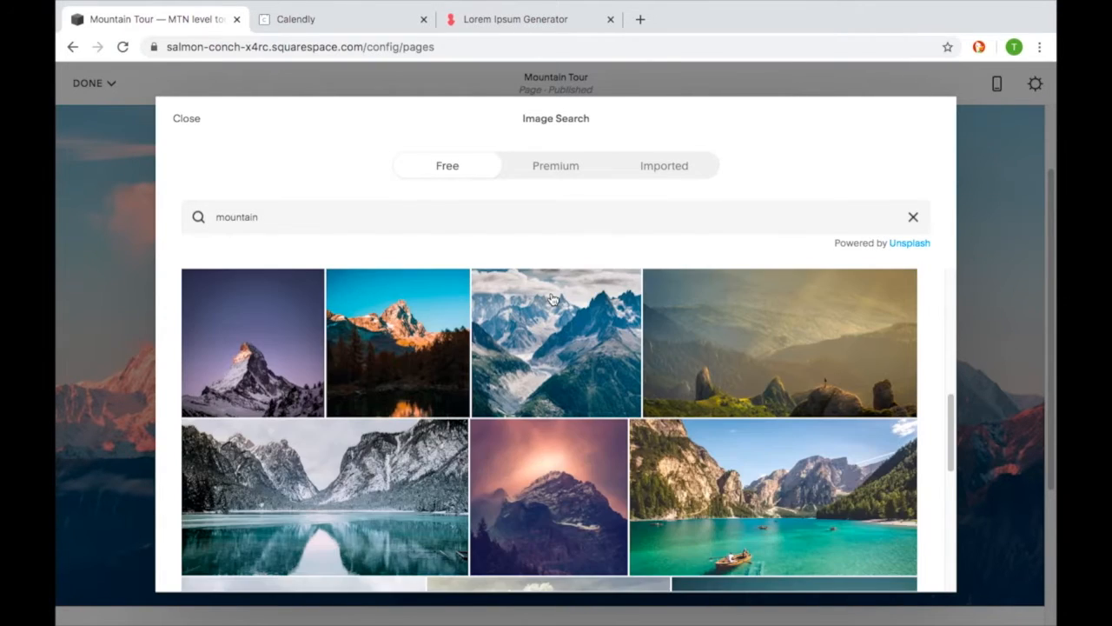
scroll(551, 298, "down", 1)
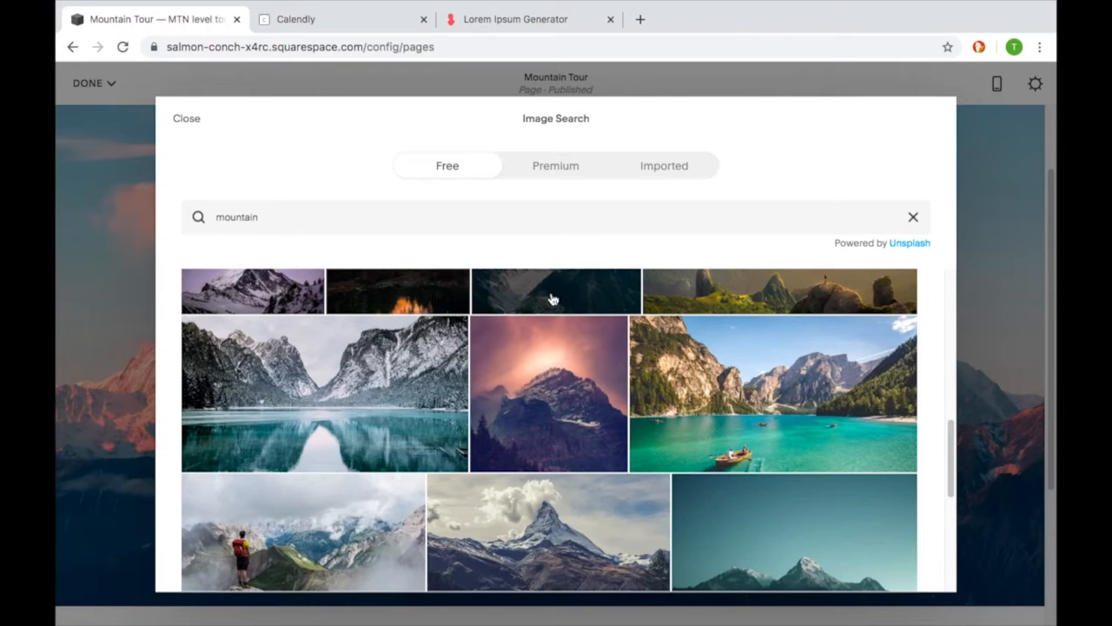
scroll(550, 298, "down", 2)
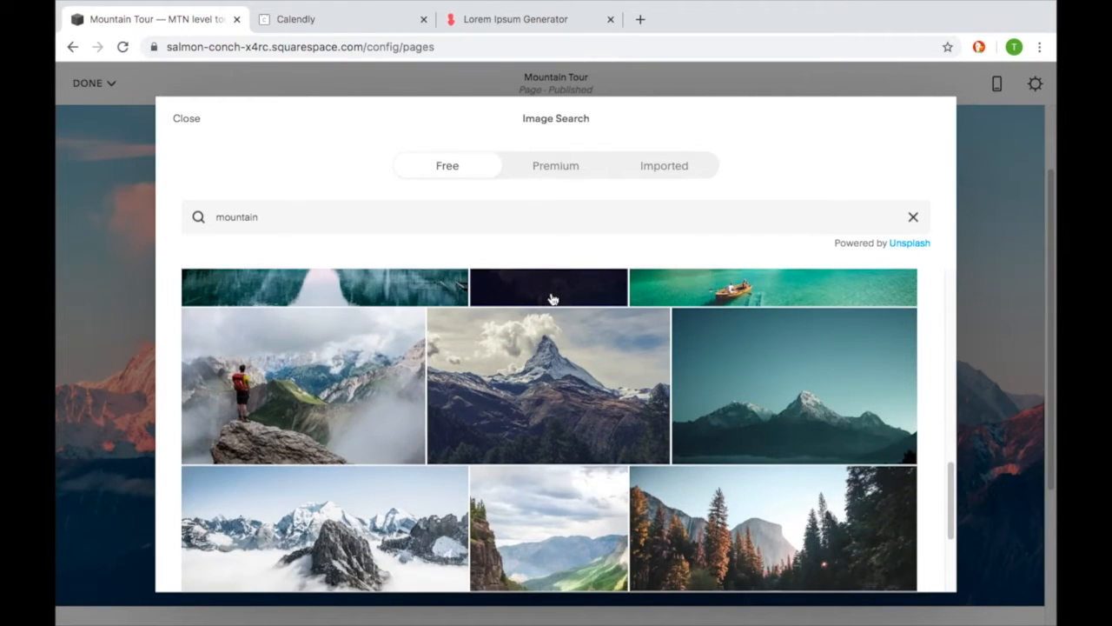
left_click(318, 392)
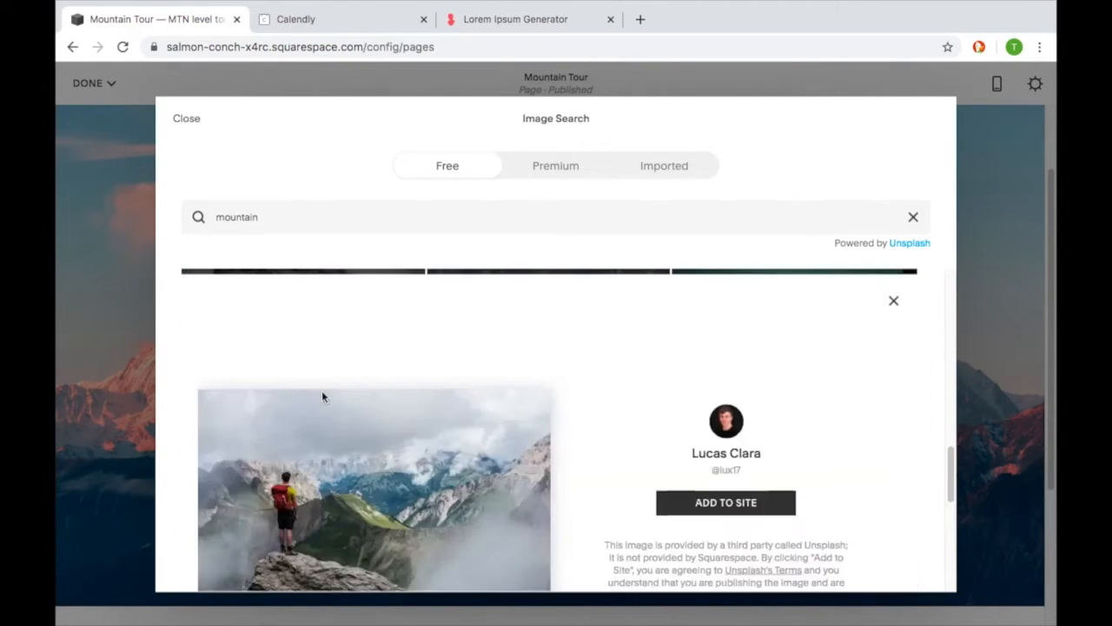
left_click(751, 502)
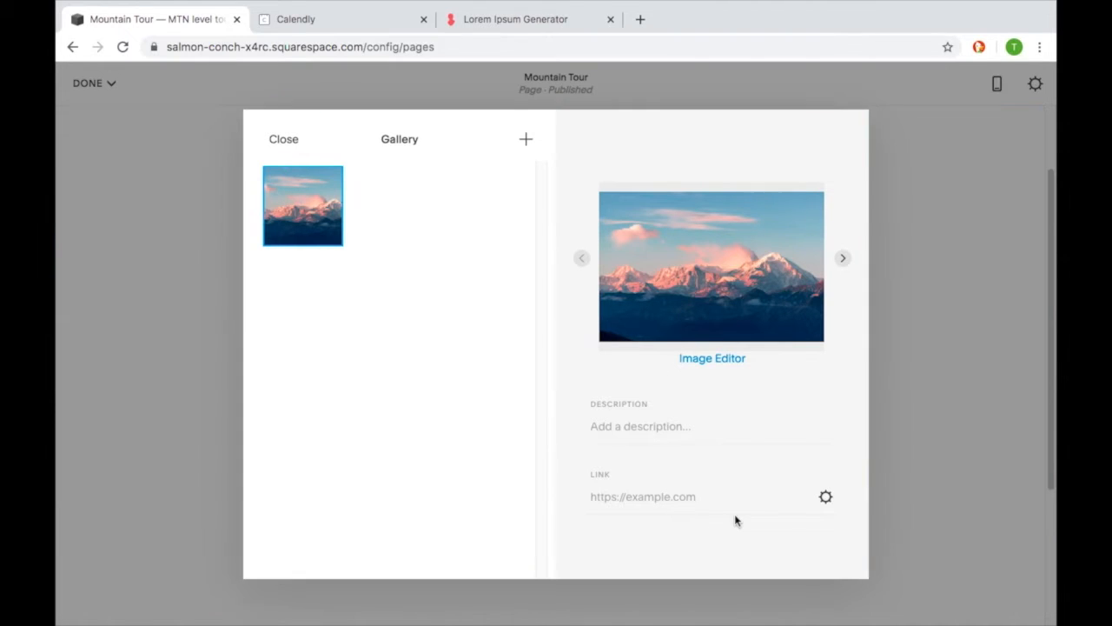
- Set the first gallery image's description to "mount" and close the gallery editor
left_click(682, 426)
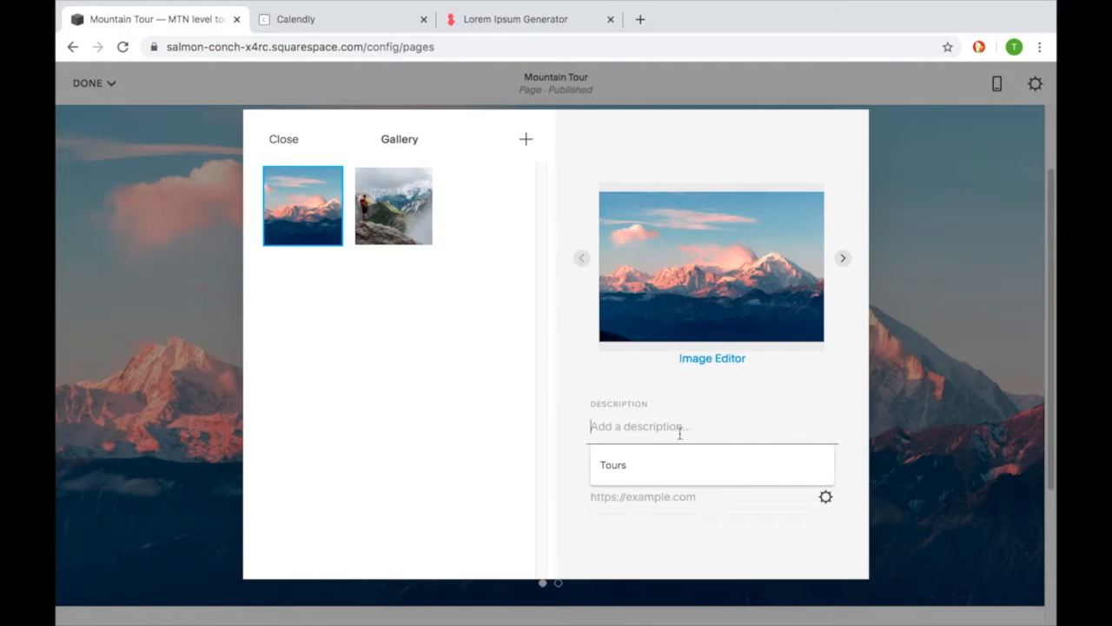
left_click(636, 464)
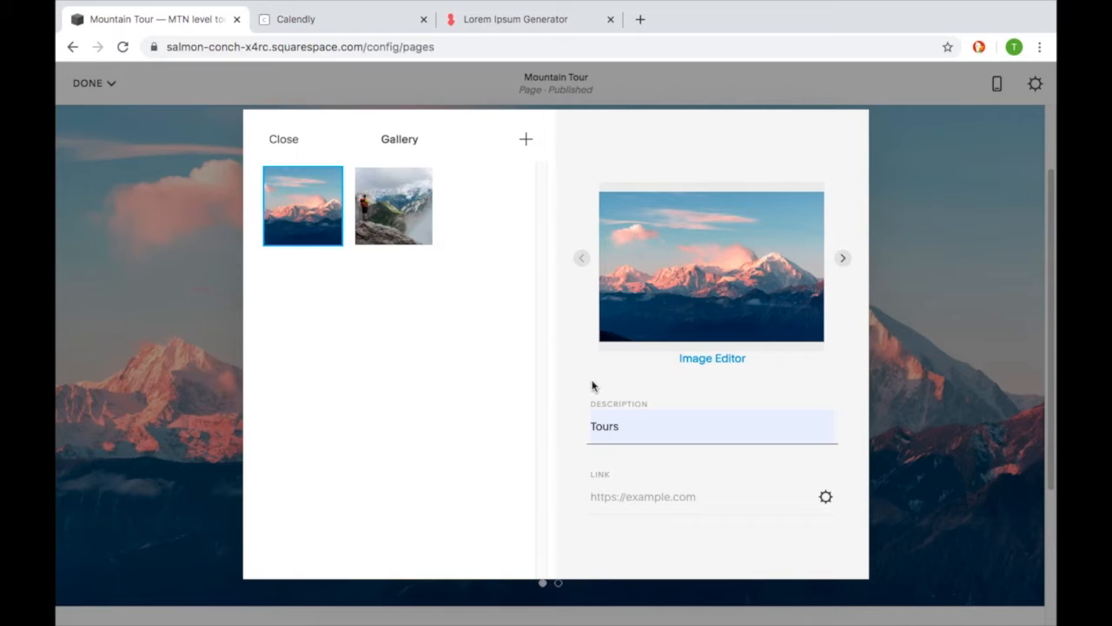
left_click_drag(622, 424, 563, 417)
type("m")
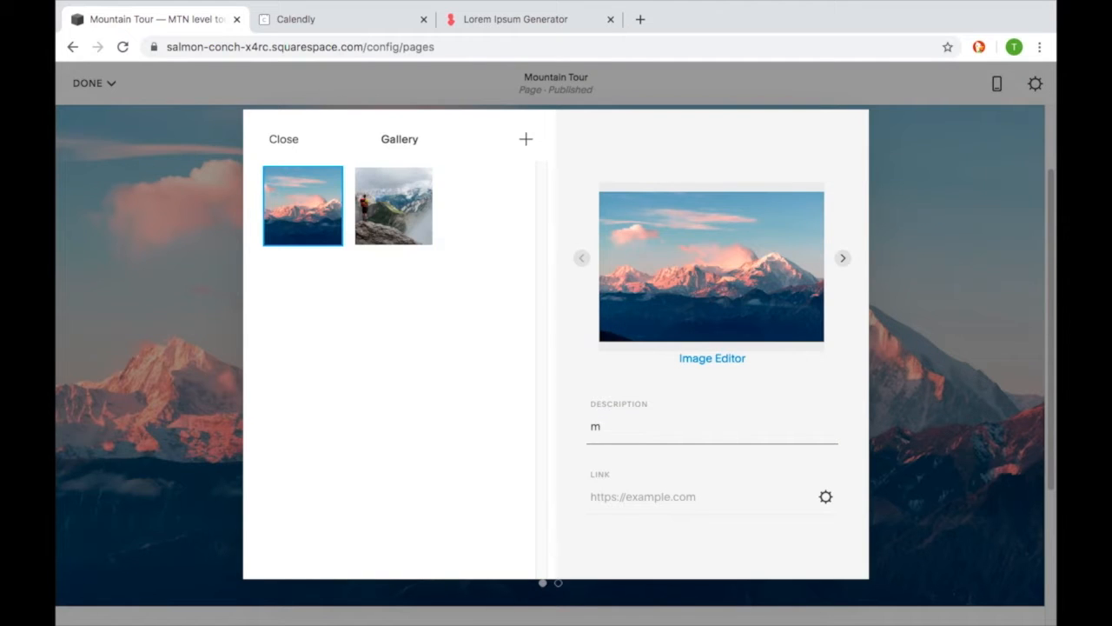
type("ountain tour")
left_click(357, 138)
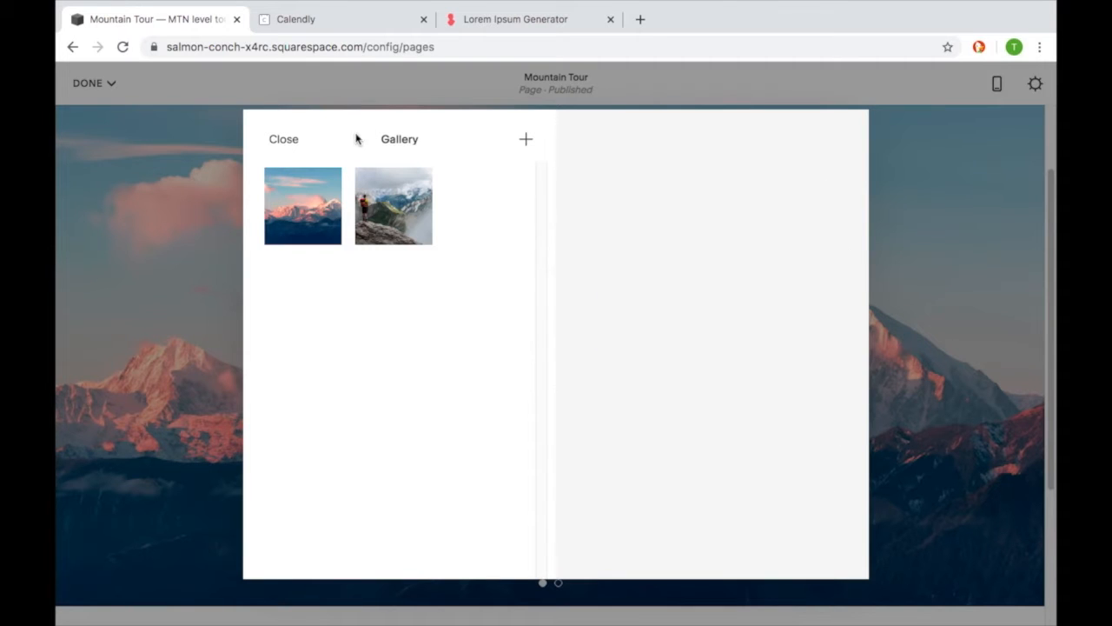
left_click(286, 140)
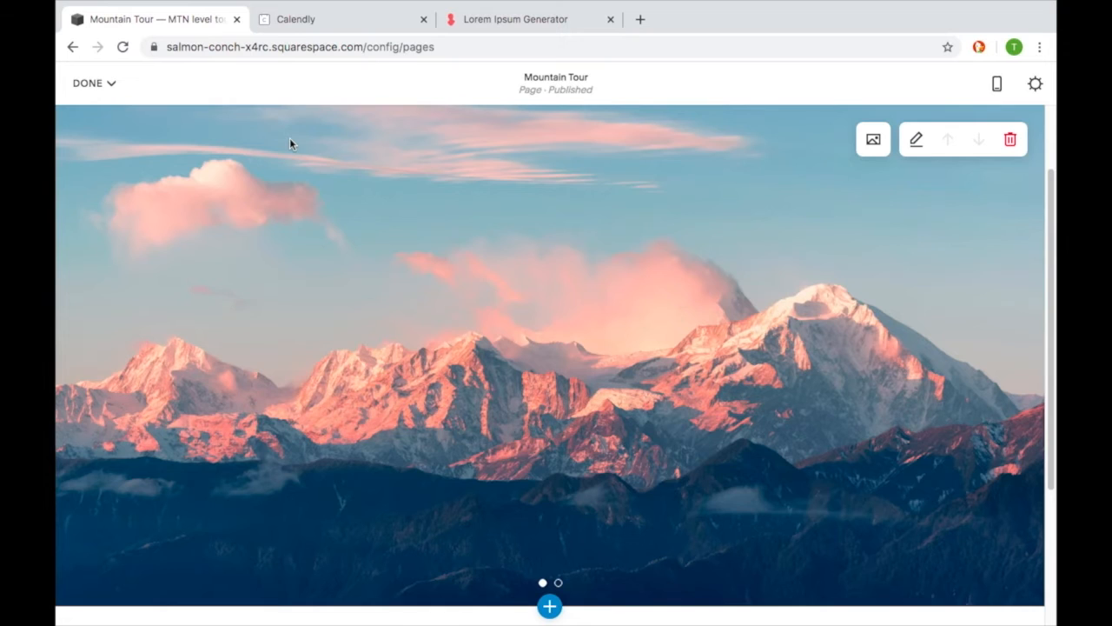
- Add a text section below the slideshow, using the centered large-paragraph layout without a heading
scroll(692, 396, "down", 1)
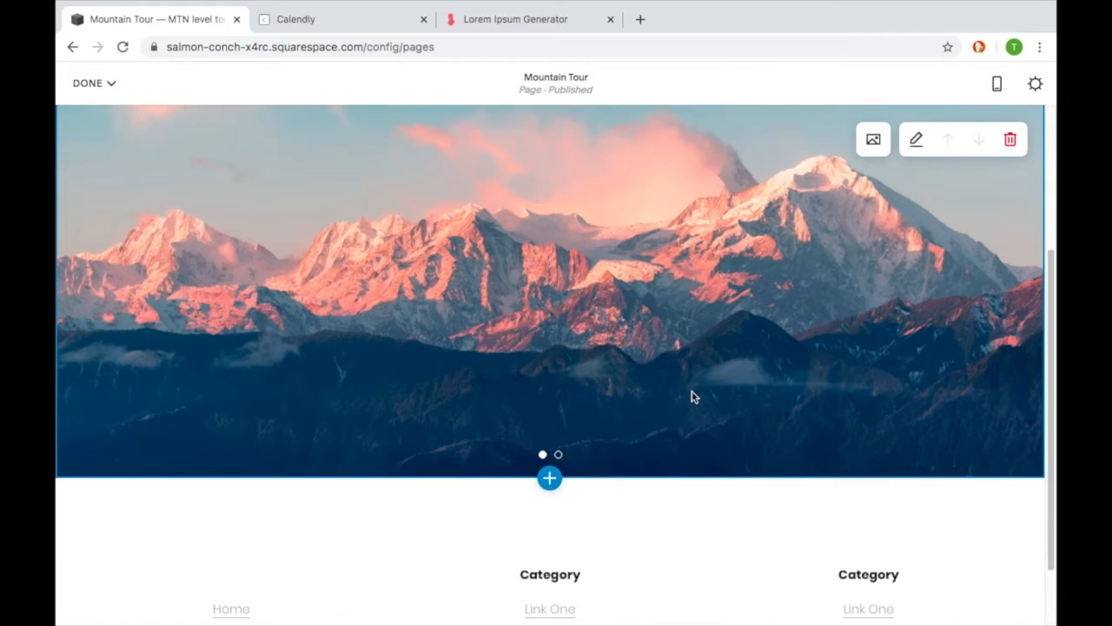
scroll(692, 396, "down", 1)
mouse_move(571, 408)
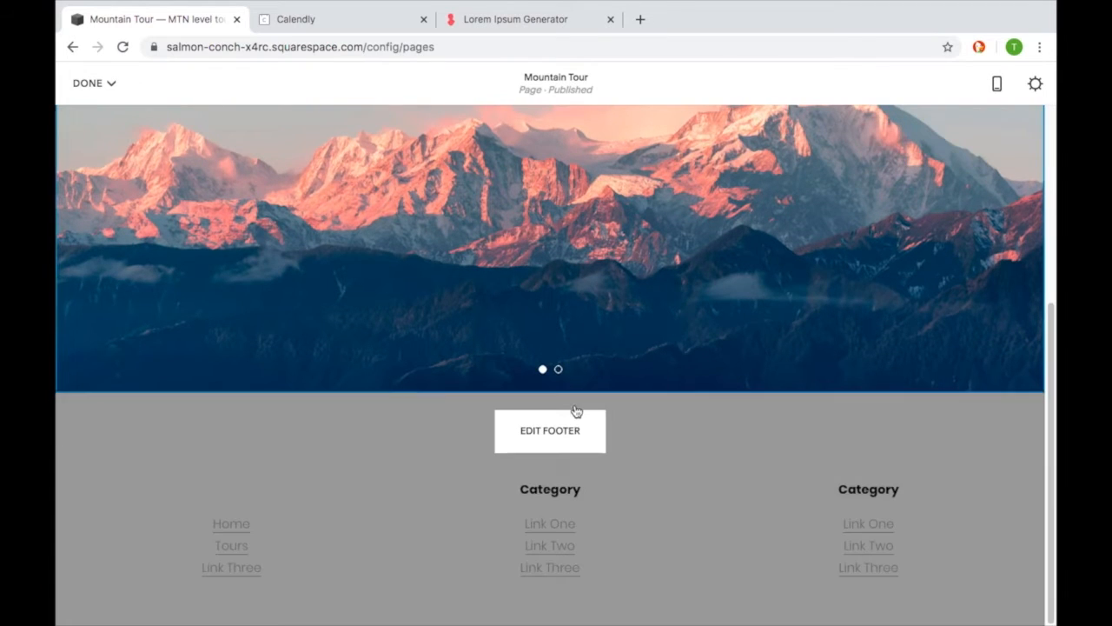
mouse_move(601, 325)
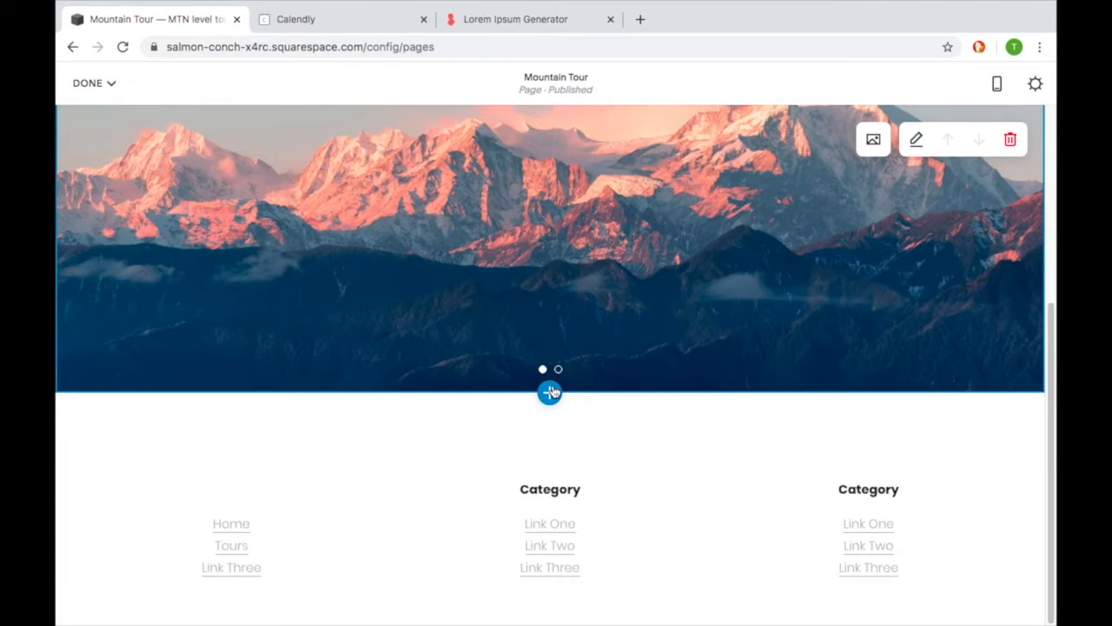
left_click(550, 392)
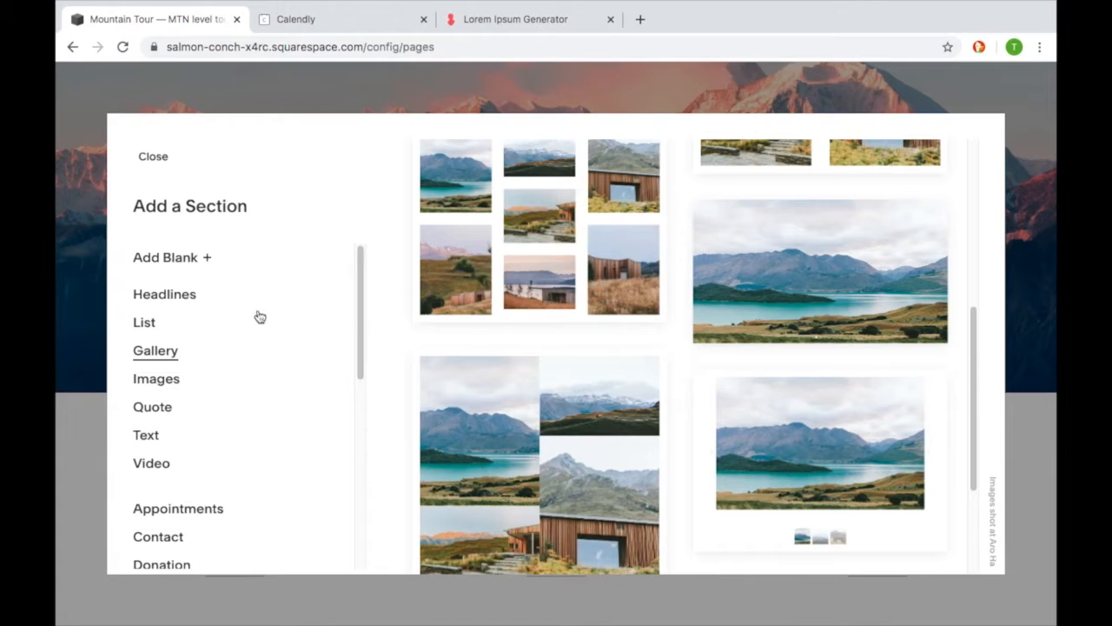
left_click(145, 435)
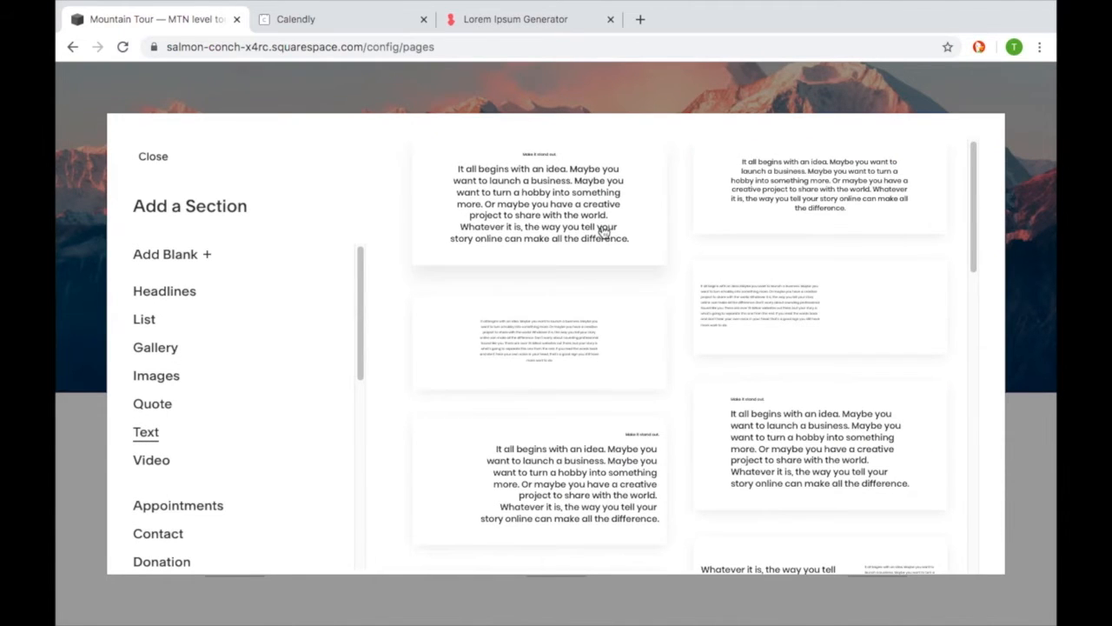
scroll(695, 331, "down", 2)
scroll(695, 331, "down", 10)
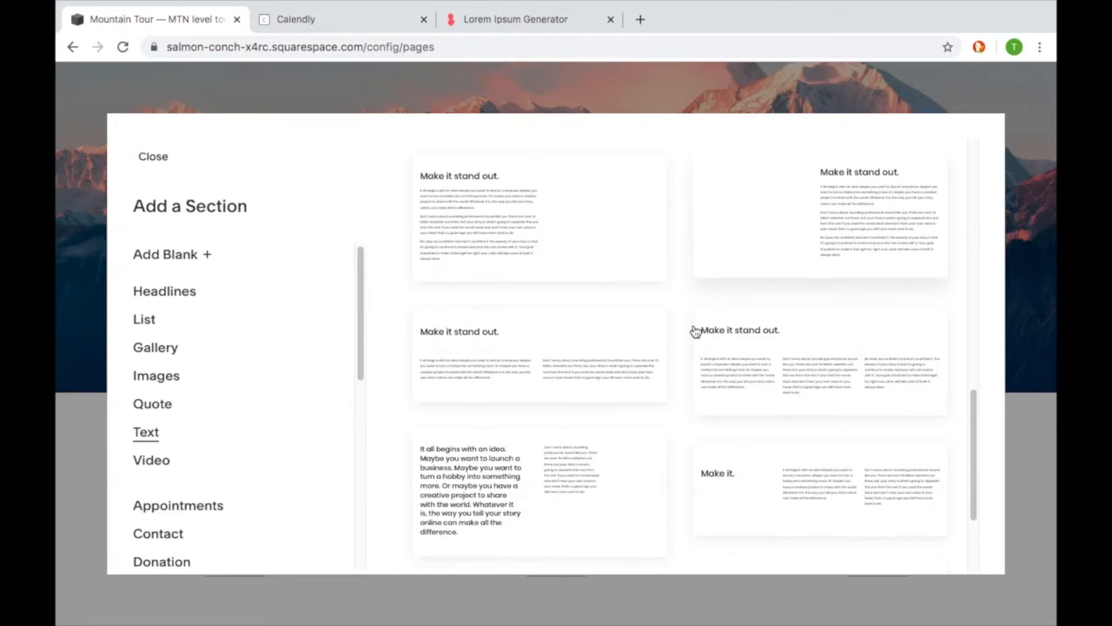
scroll(695, 331, "up", 10)
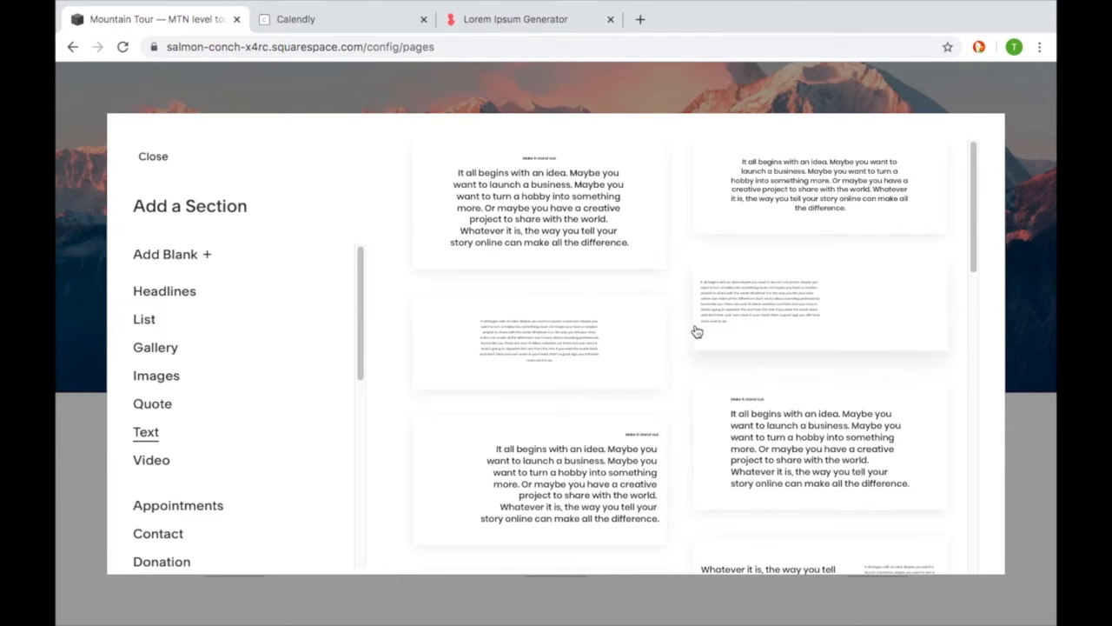
left_click(758, 193)
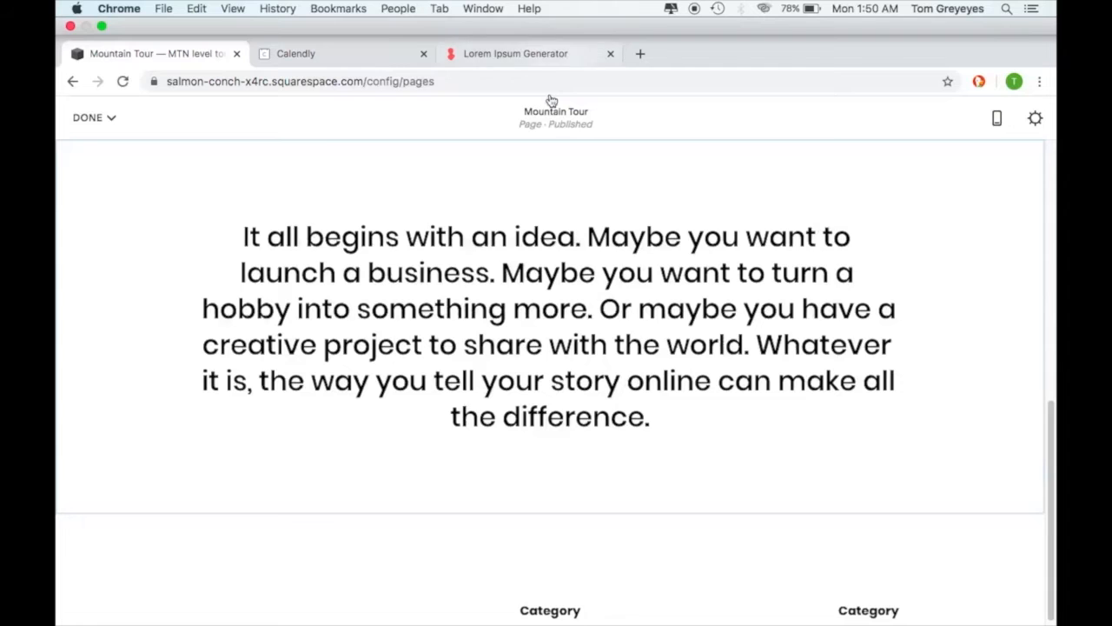
- Switch to the Lorem Ipsum Generator and copy both generated paragraphs
left_click(528, 52)
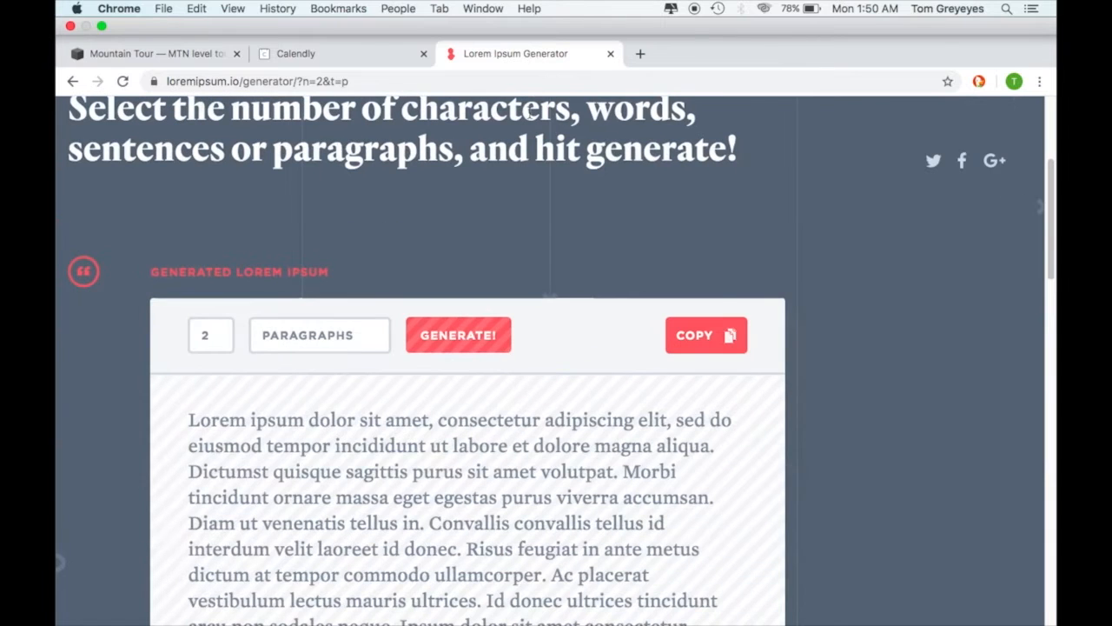
scroll(428, 404, "down", 5)
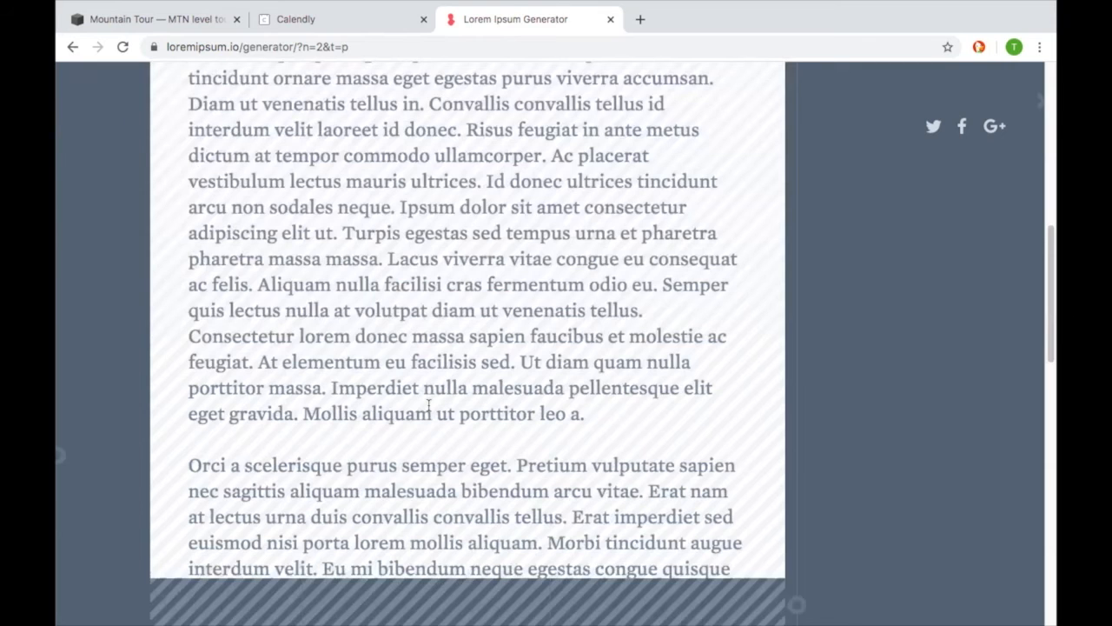
scroll(428, 404, "down", 2)
scroll(417, 400, "up", 3)
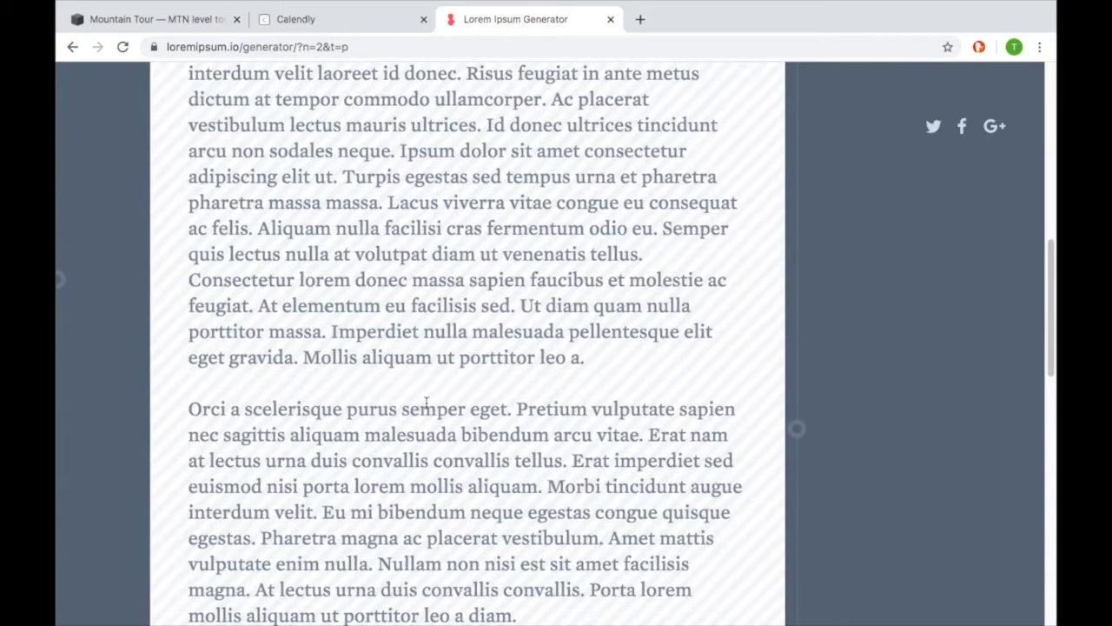
scroll(410, 387, "up", 2)
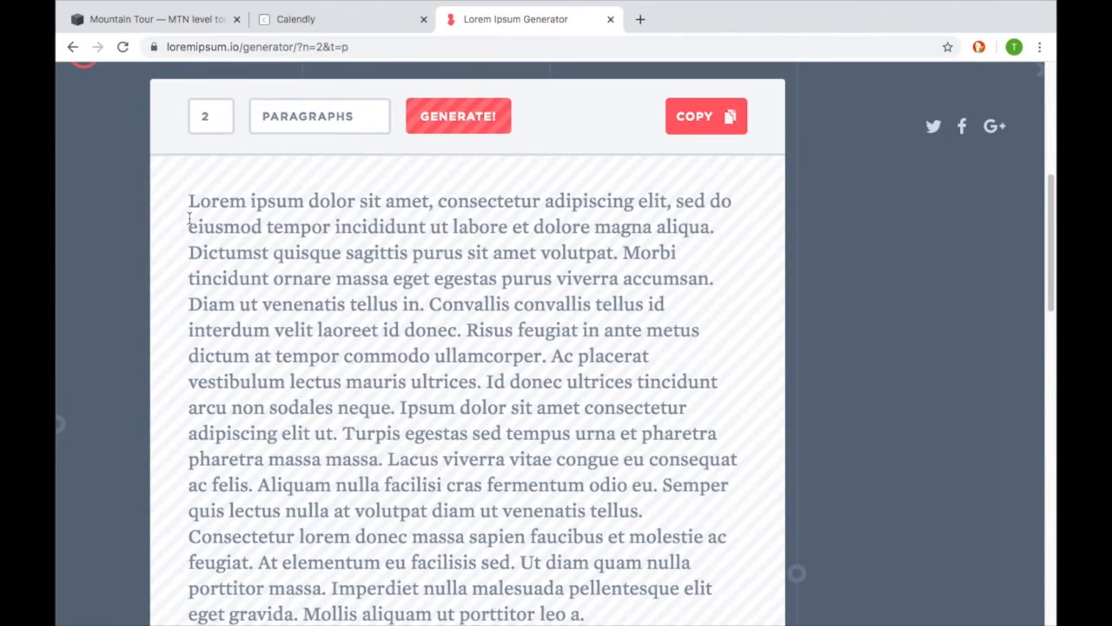
left_click_drag(184, 199, 519, 480)
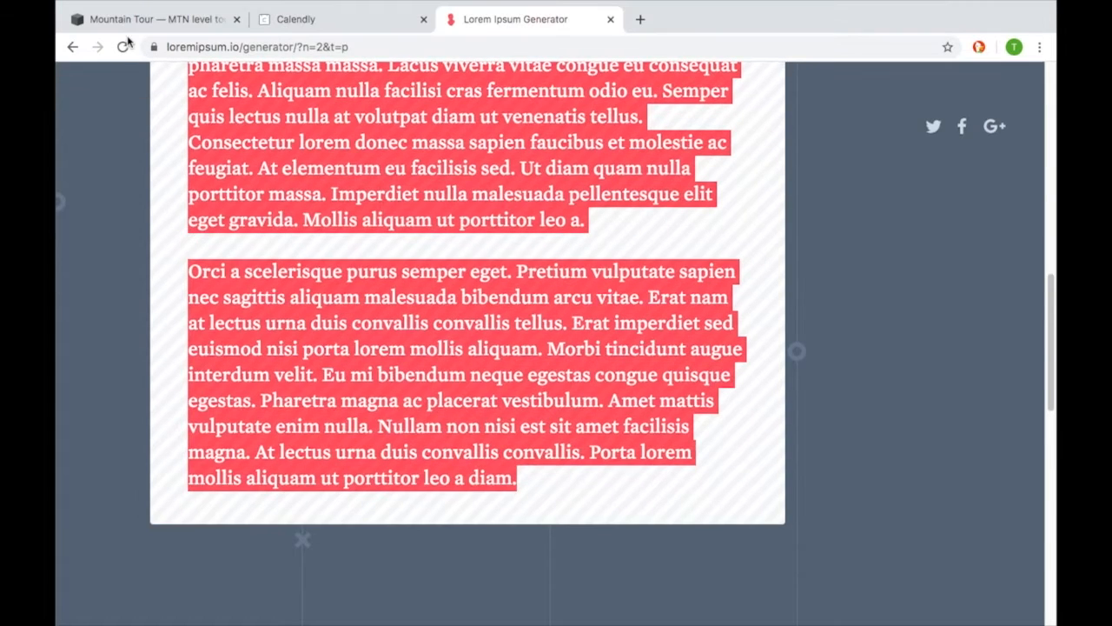
- Return to the Mountain Tour page and replace the new section's placeholder text with the copied lorem ipsum paragraphs
left_click(156, 19)
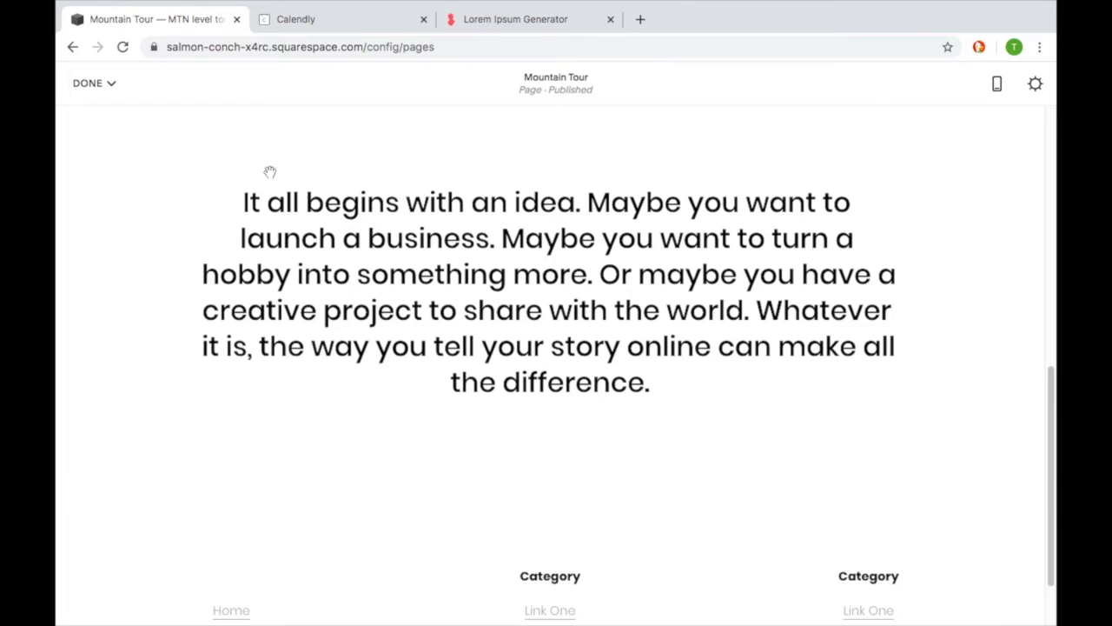
left_click_drag(651, 385, 208, 172)
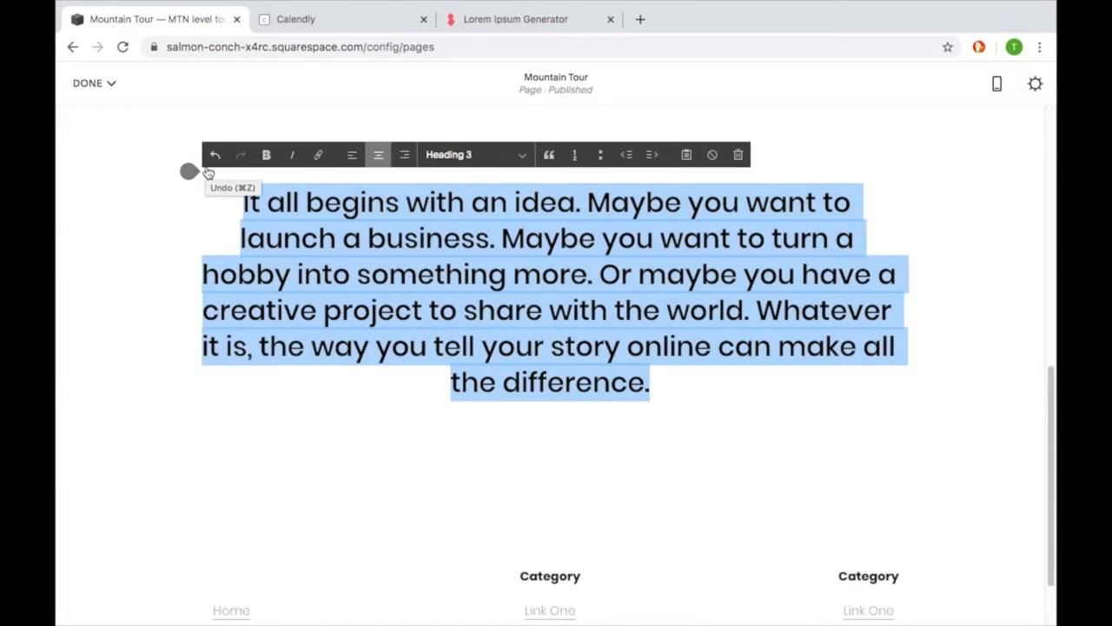
key("super+v")
- Left-align all of the pasted lorem ipsum text and set its style to Paragraph 1
scroll(321, 259, "up", 5)
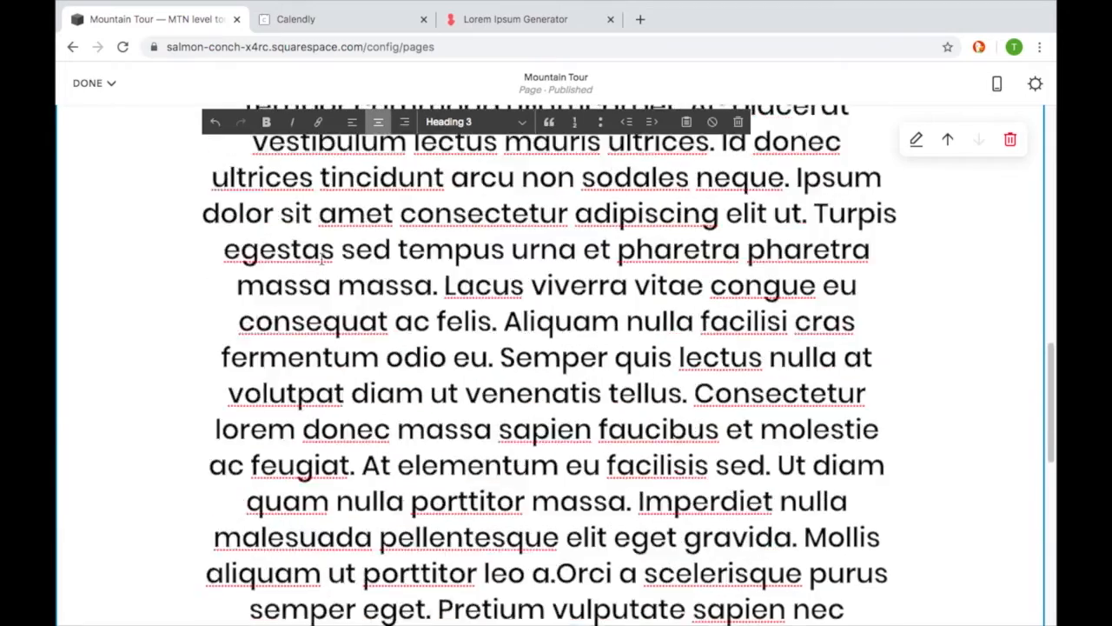
scroll(321, 259, "up", 5)
scroll(321, 259, "down", 1)
key("super+a")
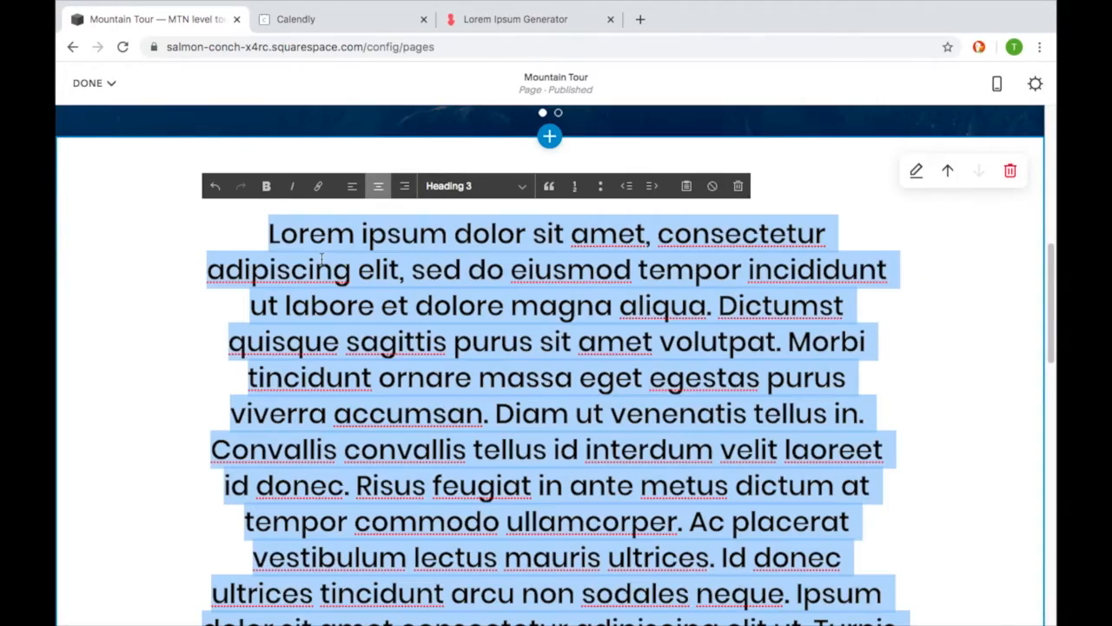
left_click(352, 185)
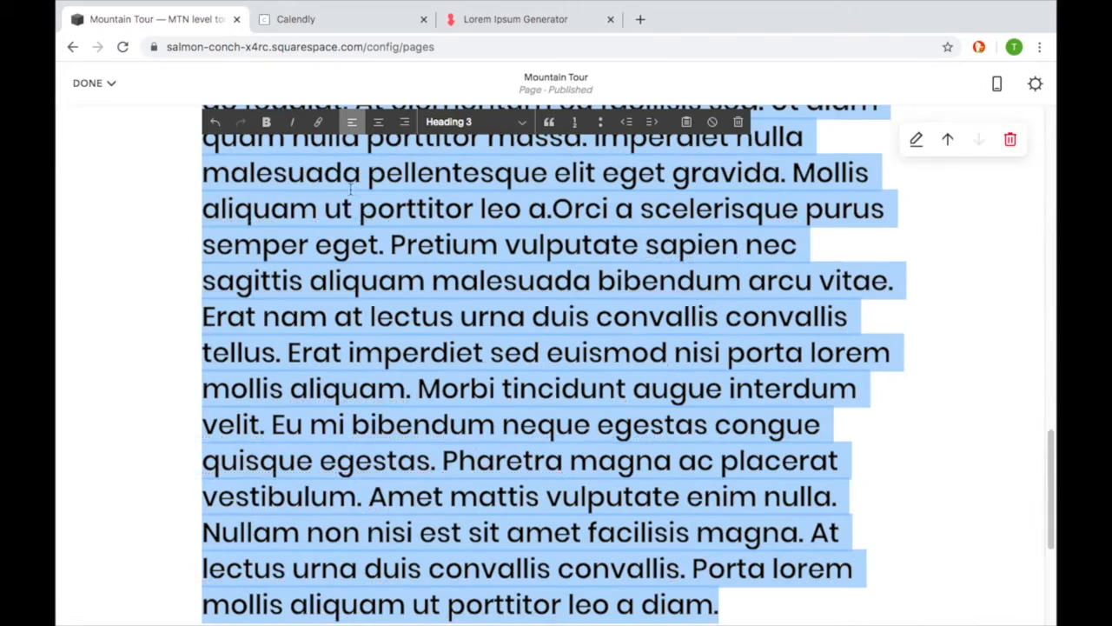
left_click(475, 122)
left_click(480, 155)
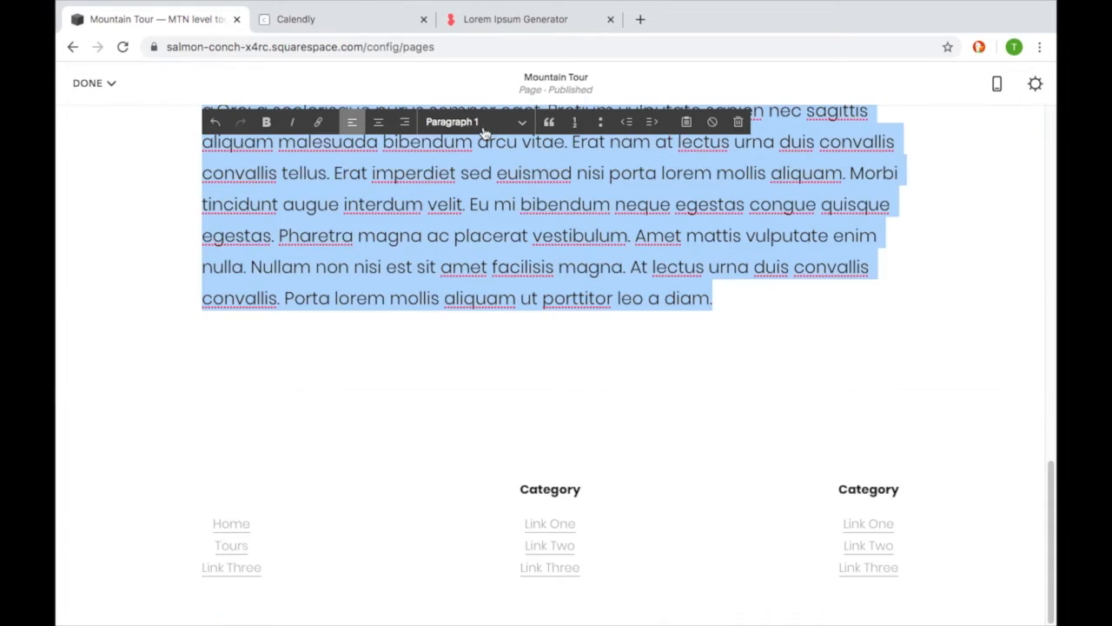
scroll(491, 216, "up", 8)
scroll(491, 215, "down", 3)
left_click(451, 276)
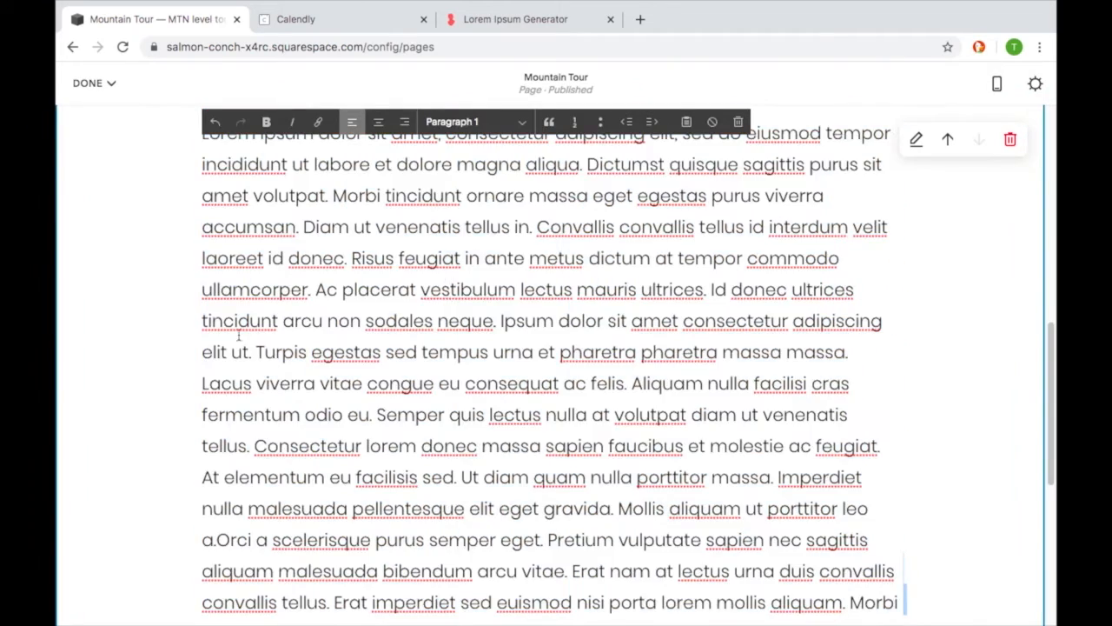
scroll(207, 331, "up", 1)
scroll(191, 335, "down", 5)
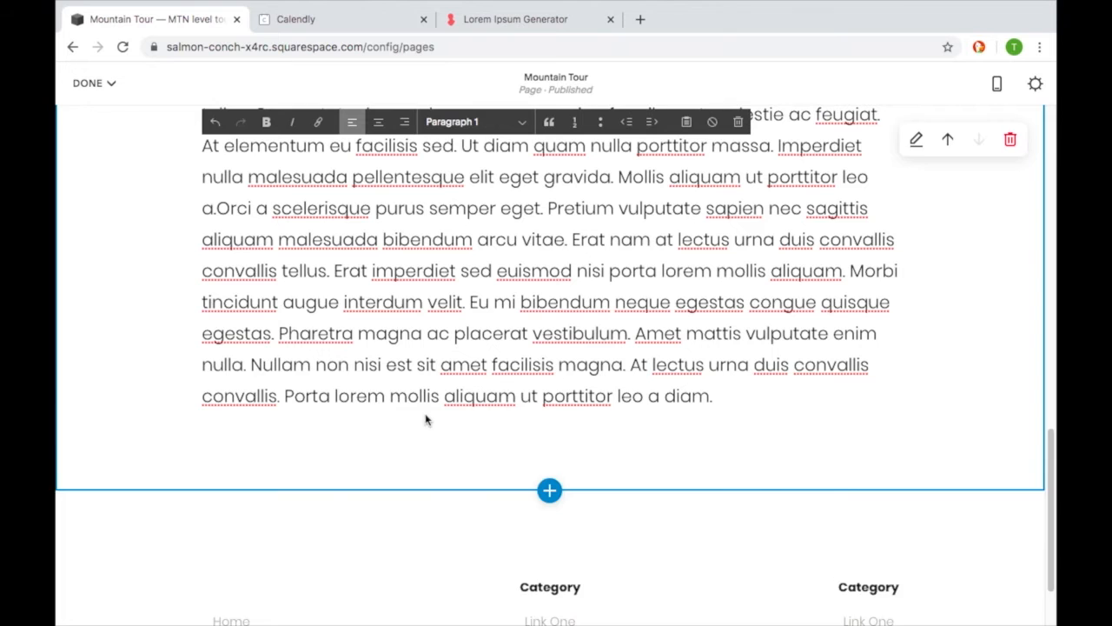
scroll(529, 417, "up", 8)
scroll(485, 424, "down", 4)
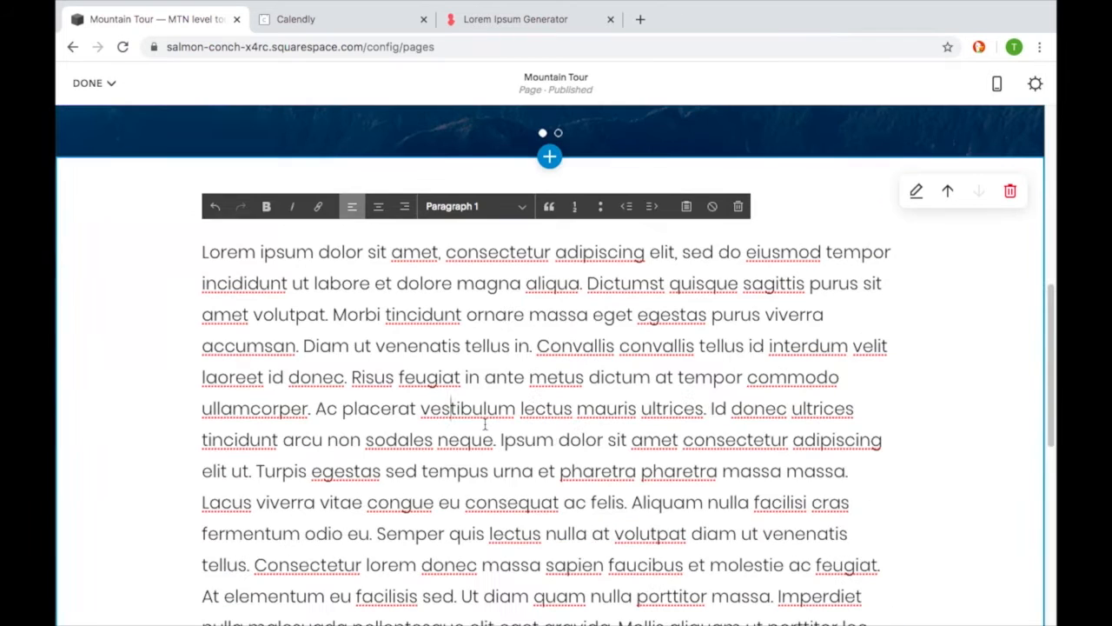
- Insert a Code content block directly below the lorem ipsum text in the same section
scroll(485, 424, "down", 5)
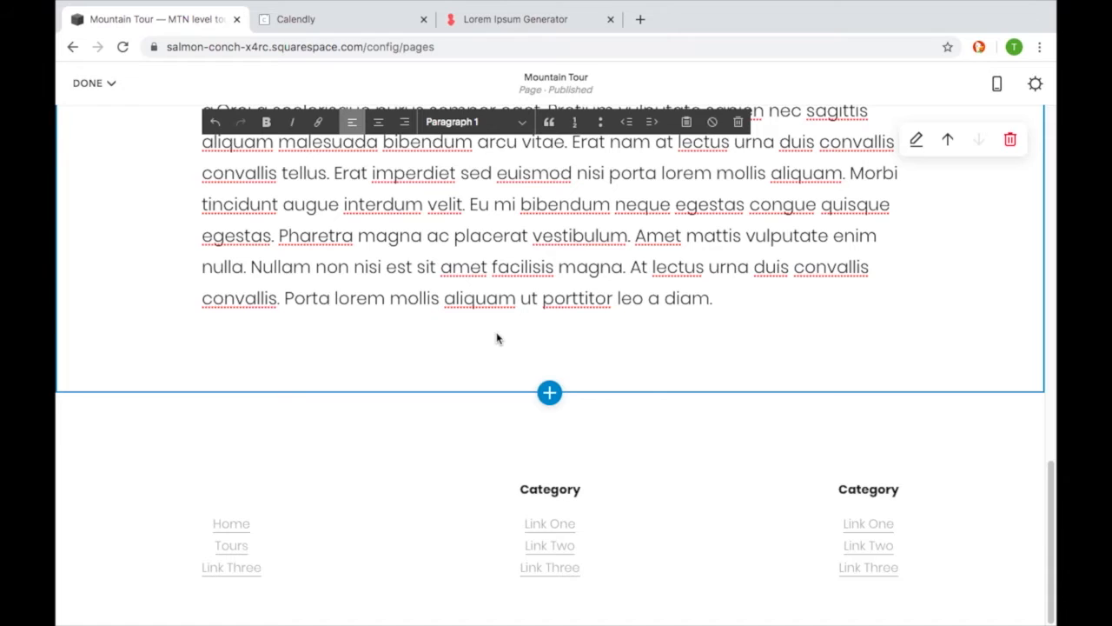
left_click(117, 322)
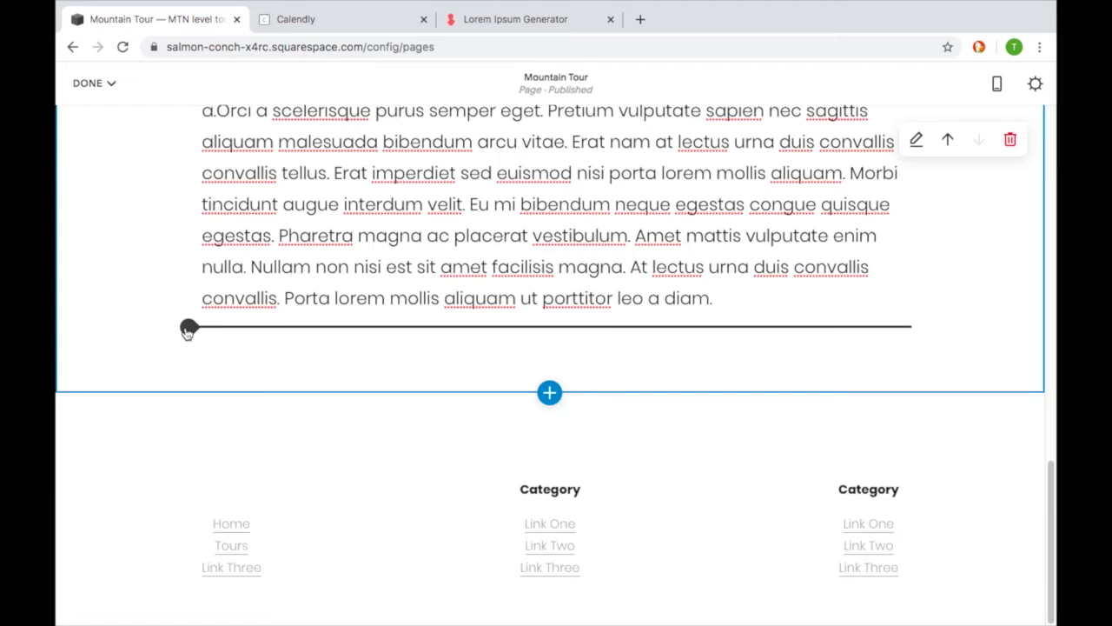
left_click(188, 329)
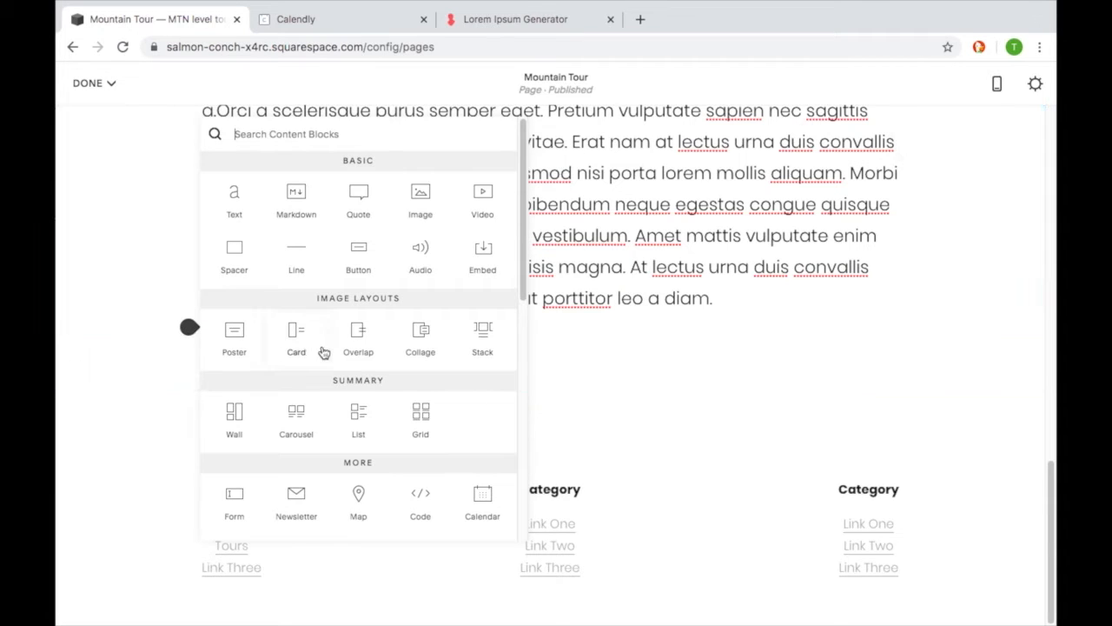
scroll(323, 351, "down", 2)
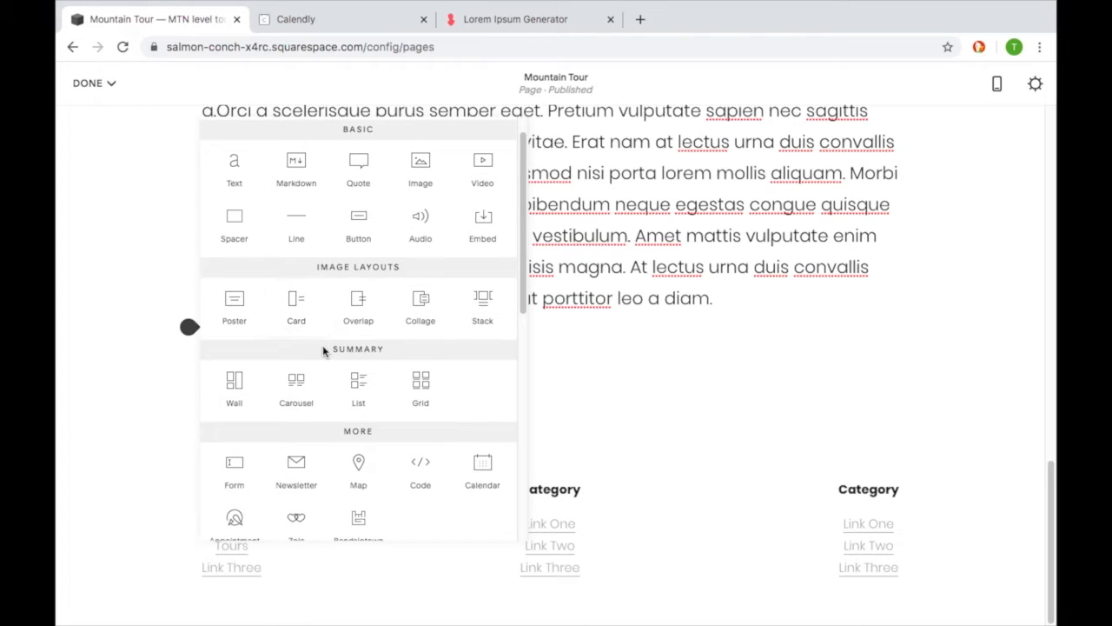
scroll(323, 351, "down", 3)
scroll(322, 347, "down", 3)
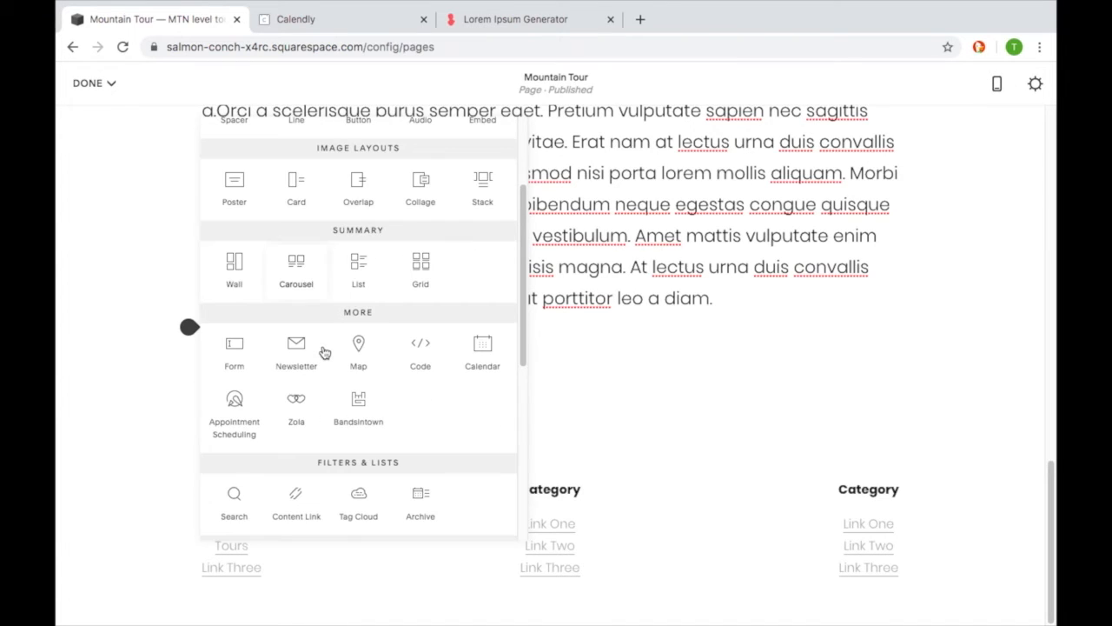
scroll(324, 351, "down", 4)
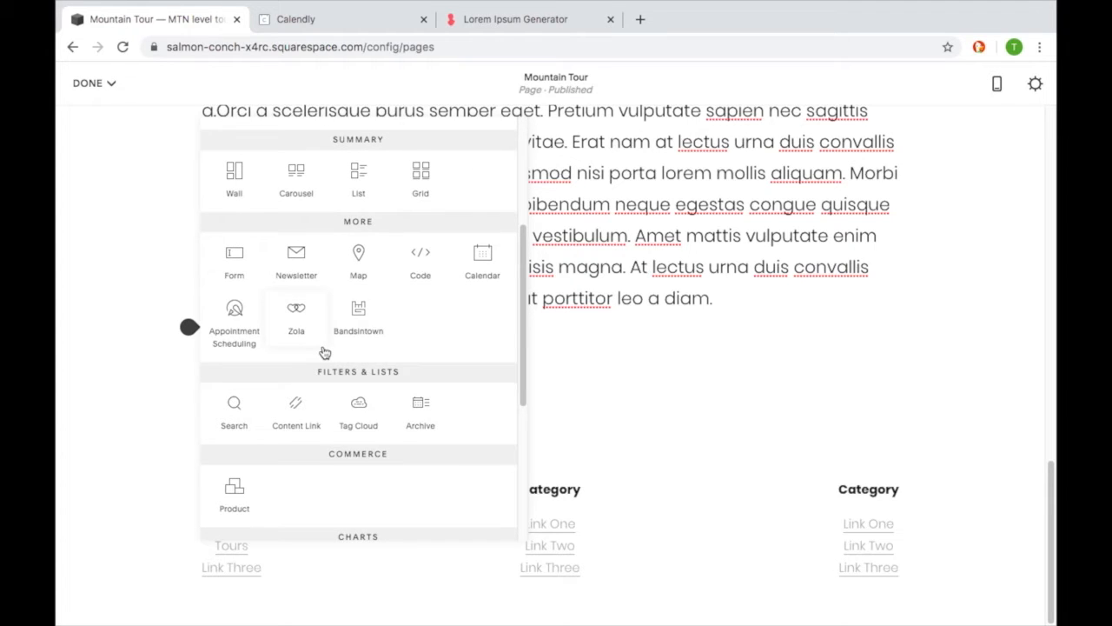
scroll(324, 351, "down", 1)
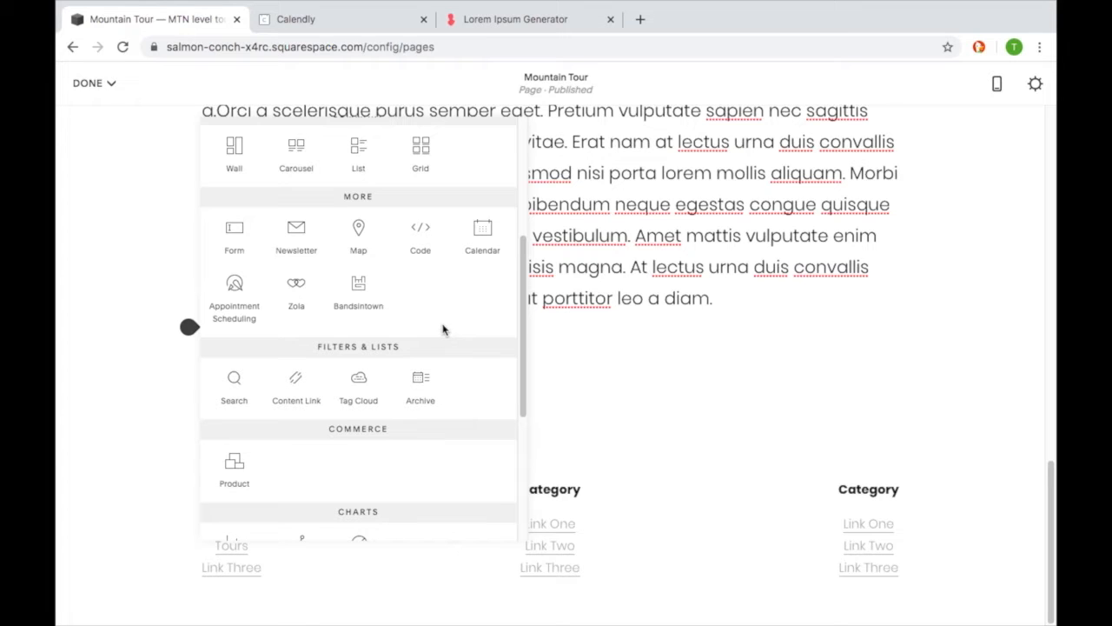
scroll(383, 346, "up", 1)
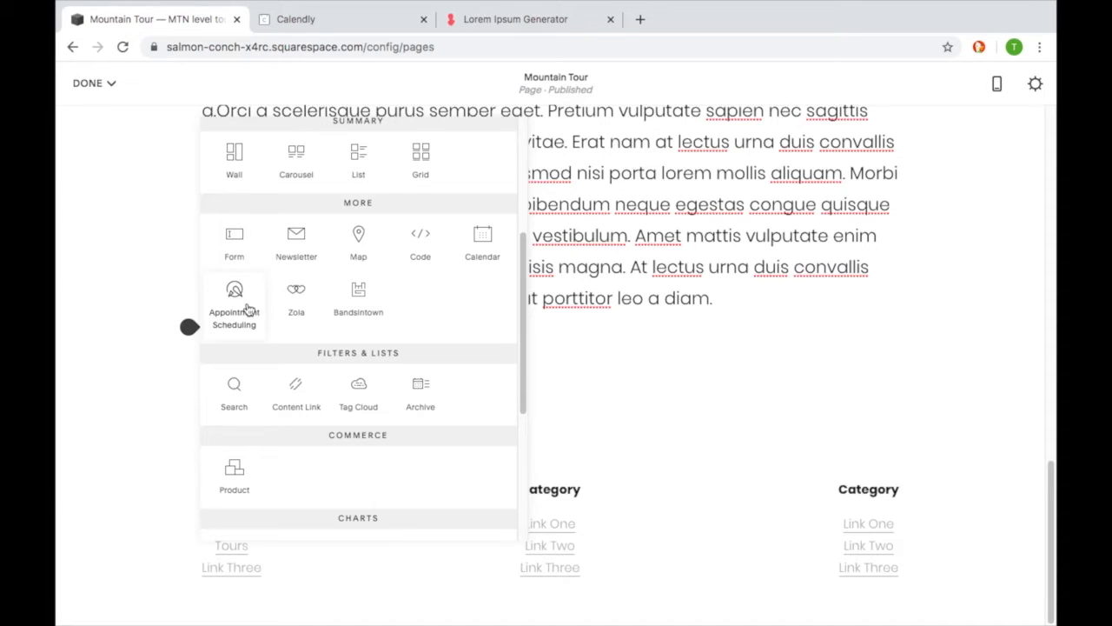
scroll(281, 345, "down", 3)
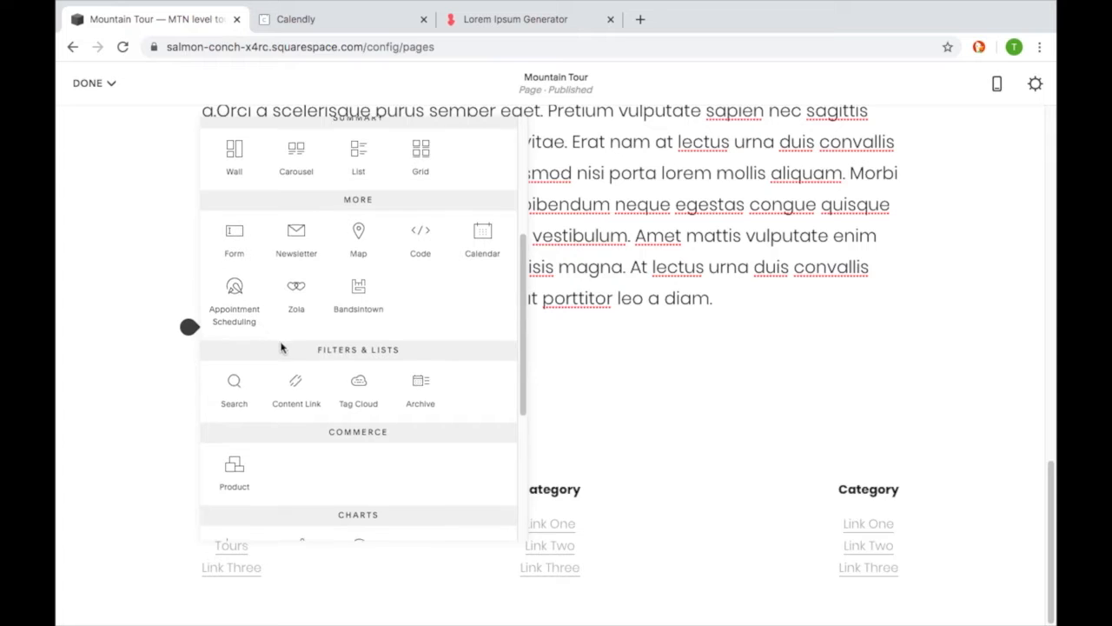
scroll(282, 350, "up", 3)
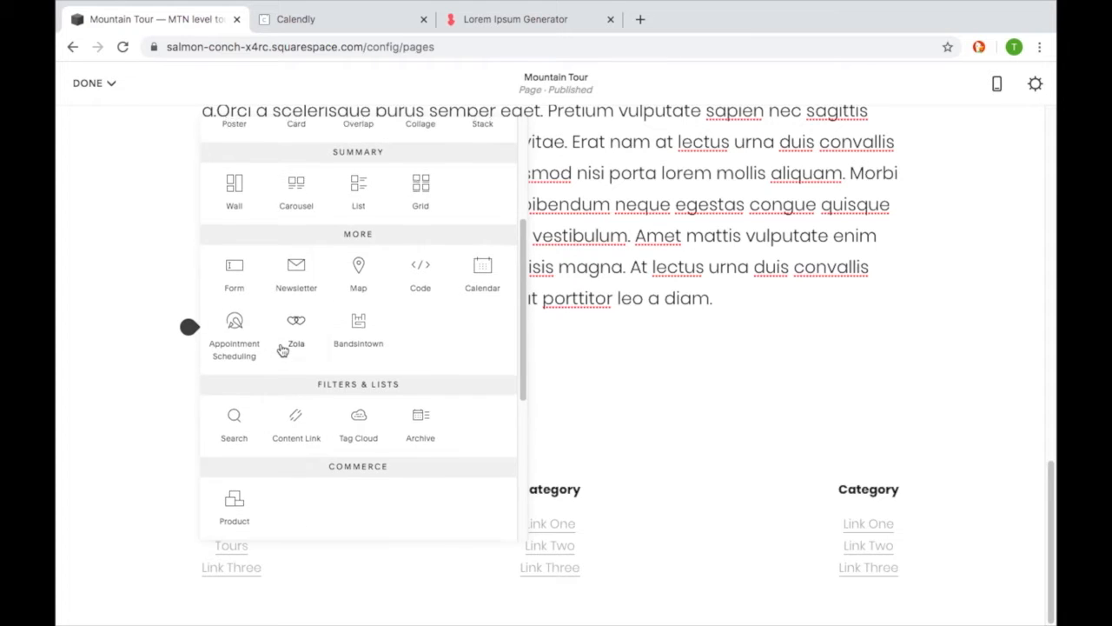
scroll(287, 352, "up", 3)
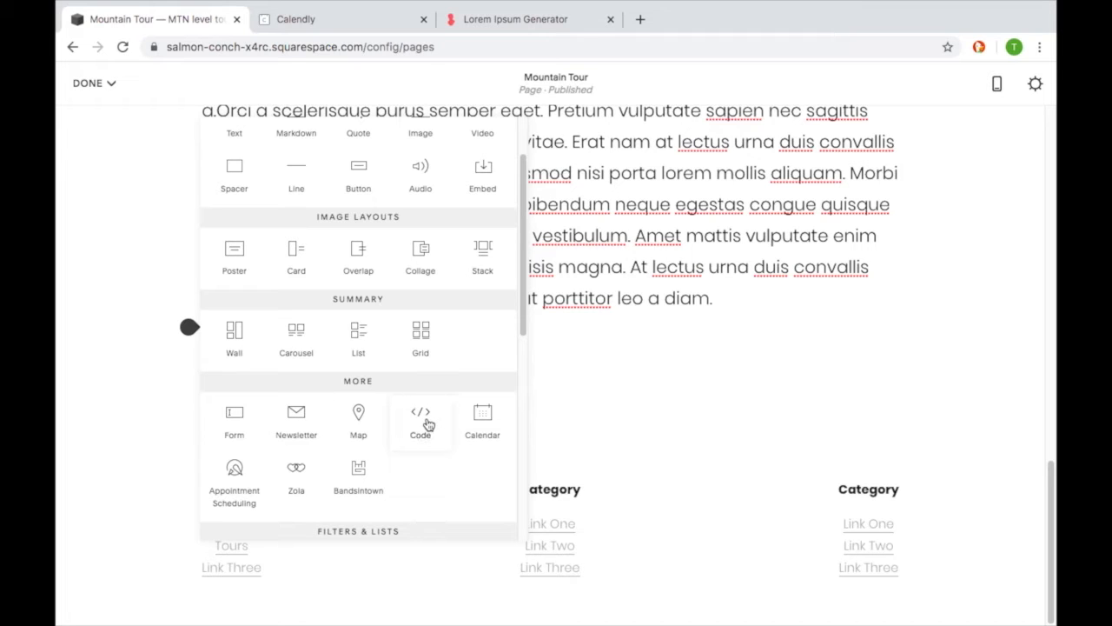
left_click(427, 423)
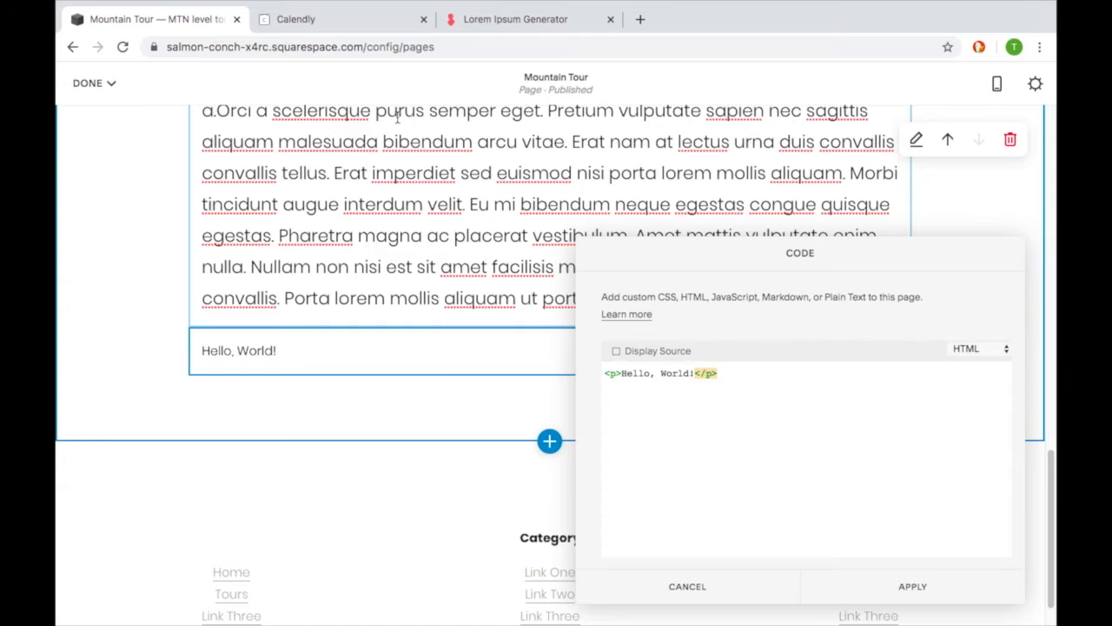
- Switch to Calendly and copy the Inline Embed code for the Tour 1 event type
left_click(367, 19)
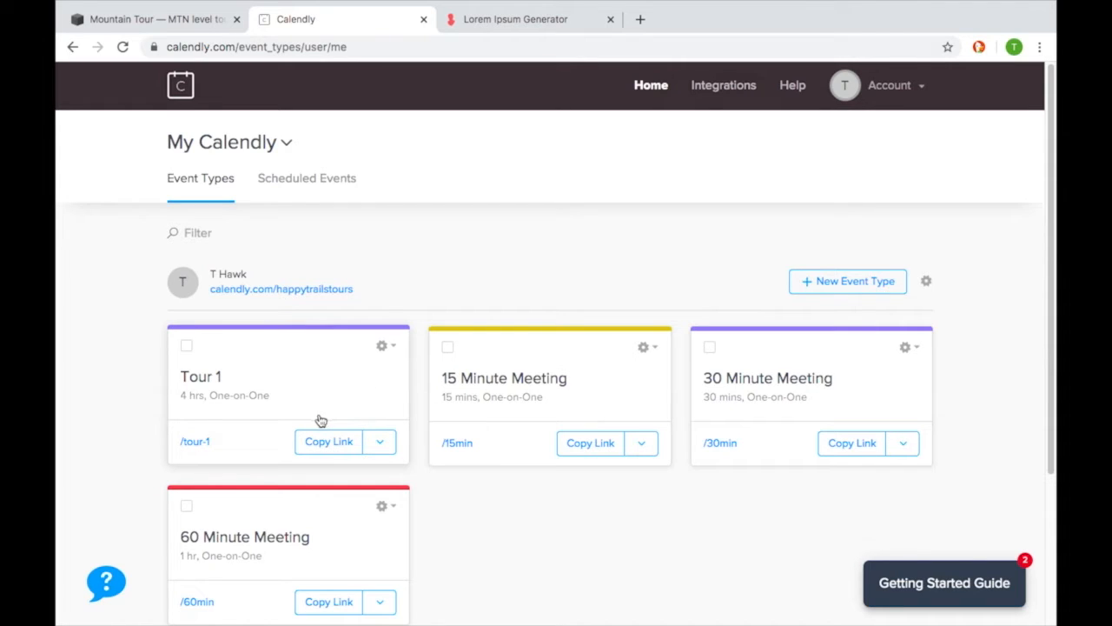
left_click(387, 348)
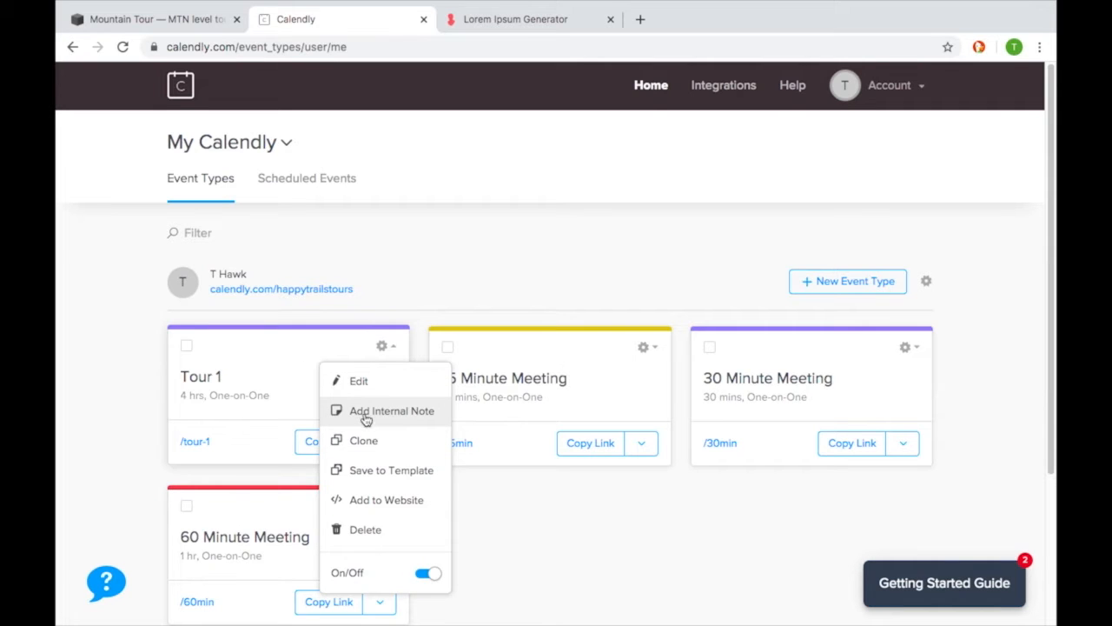
left_click(430, 502)
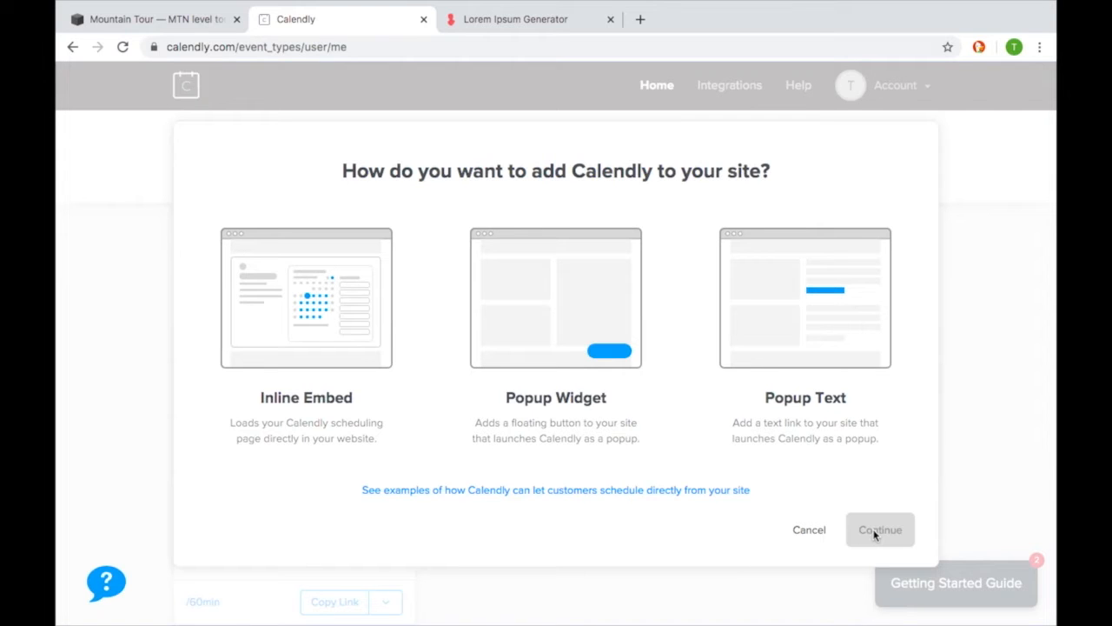
left_click(362, 314)
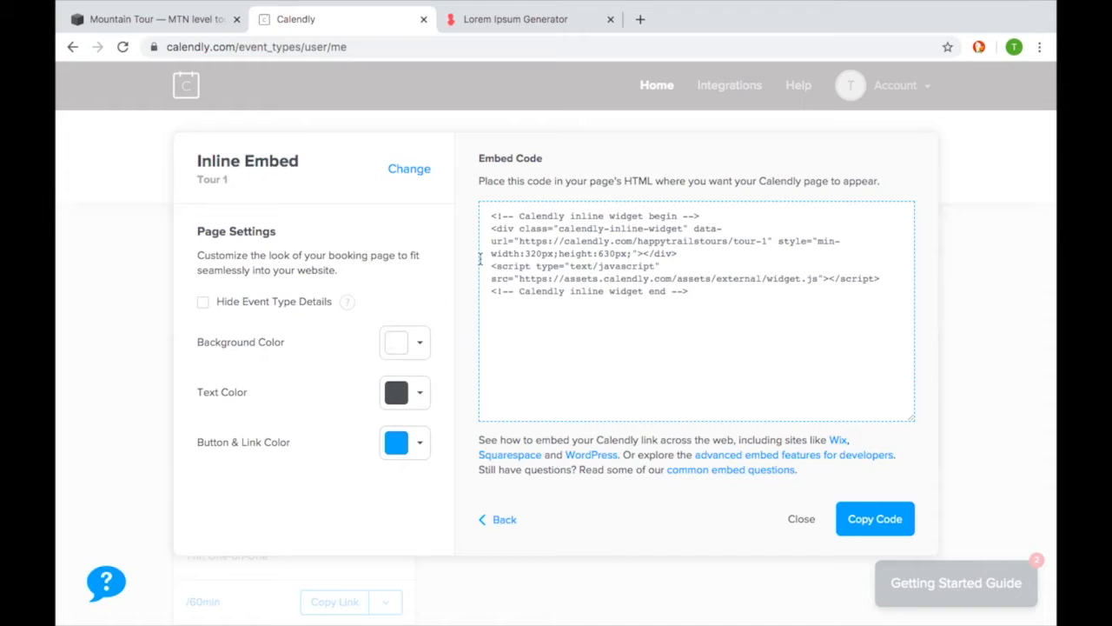
left_click(698, 294)
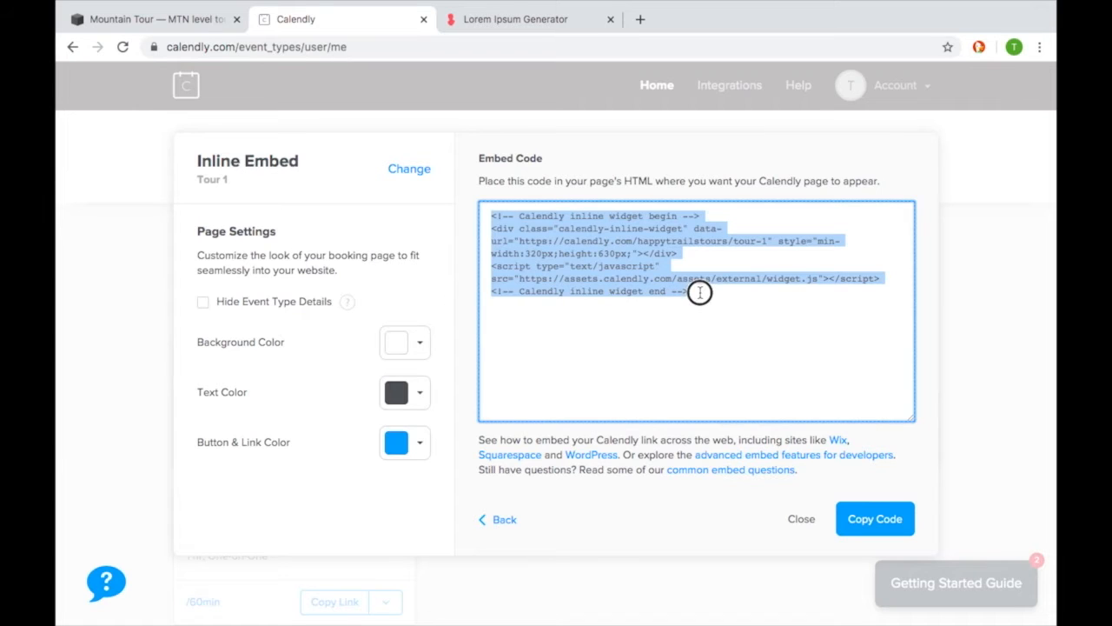
left_click(881, 519)
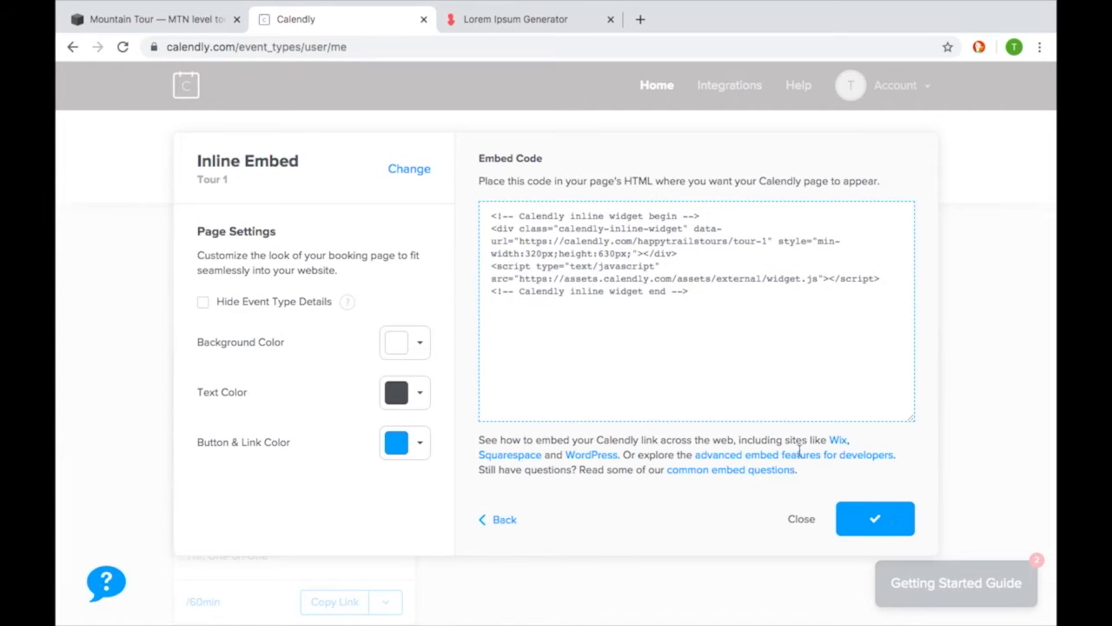
- Return to the Mountain Tour page, replace the code block's Hello World placeholder with the copied Calendly embed code, and apply it
left_click(213, 29)
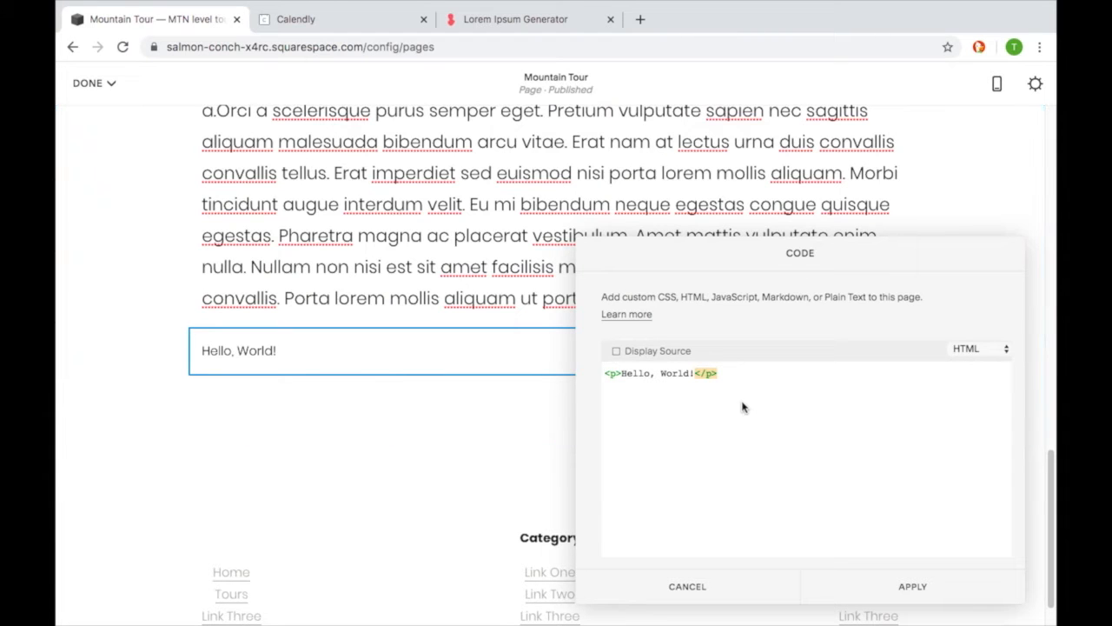
left_click(773, 397)
left_click(758, 390)
key("ctrl+a")
key("BackSpace")
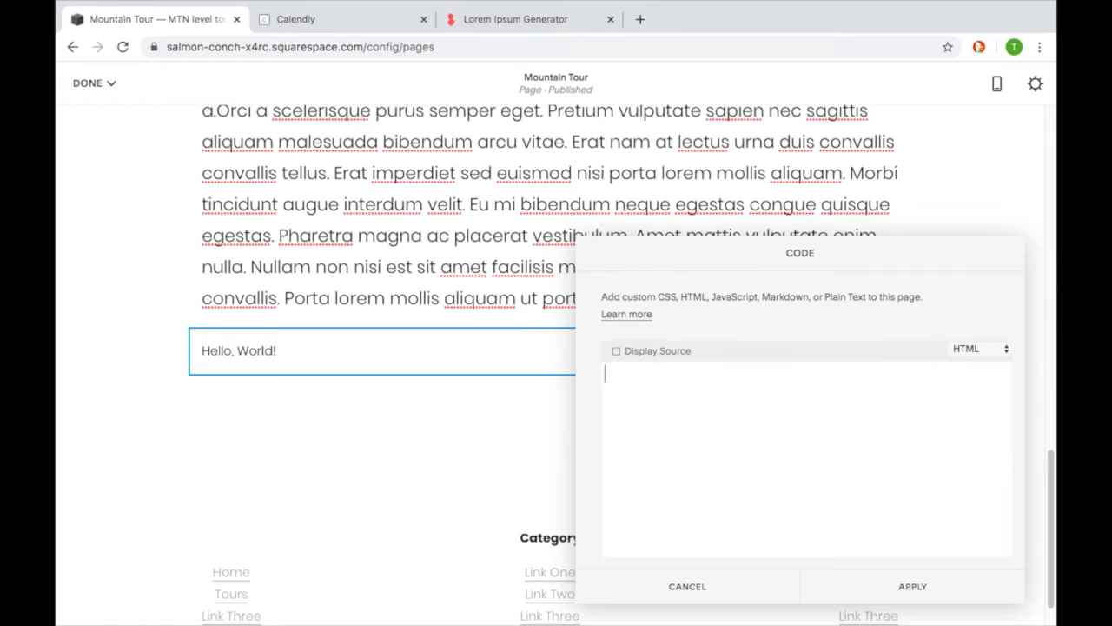
key("ctrl+v")
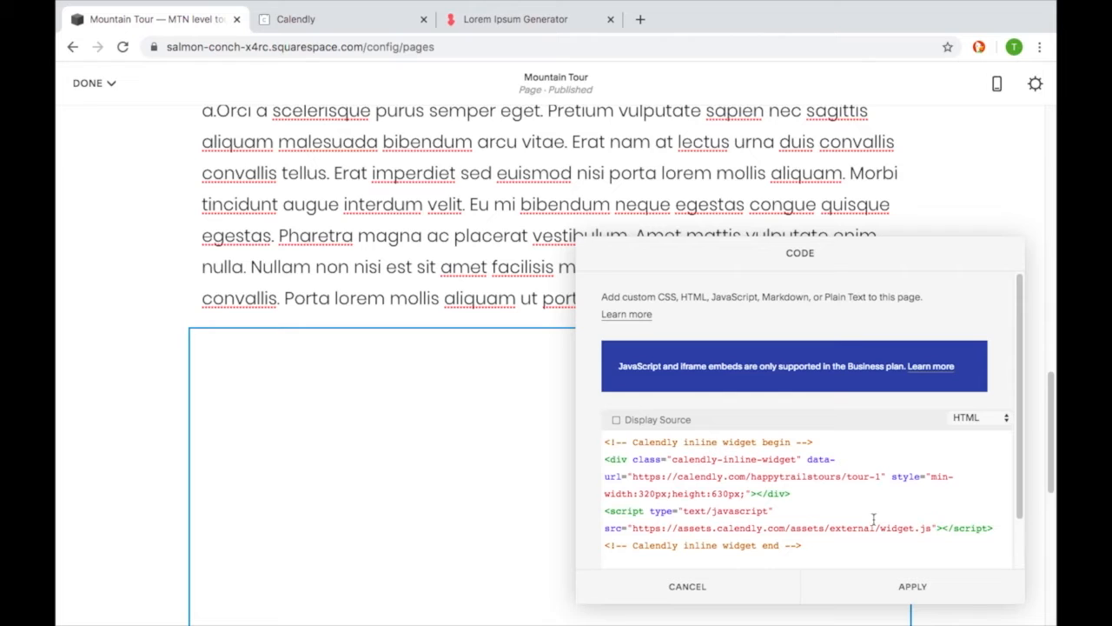
left_click(911, 587)
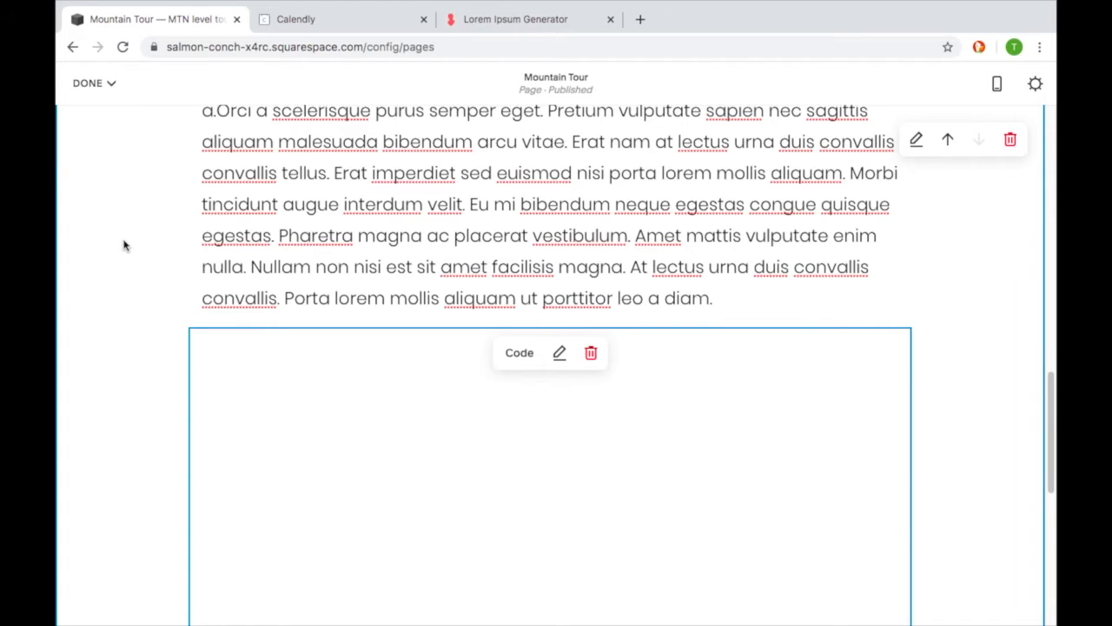
- Check the extent of the embedded code block, save the Mountain Tour page and leave edit mode
scroll(124, 244, "down", 2)
scroll(124, 246, "down", 2)
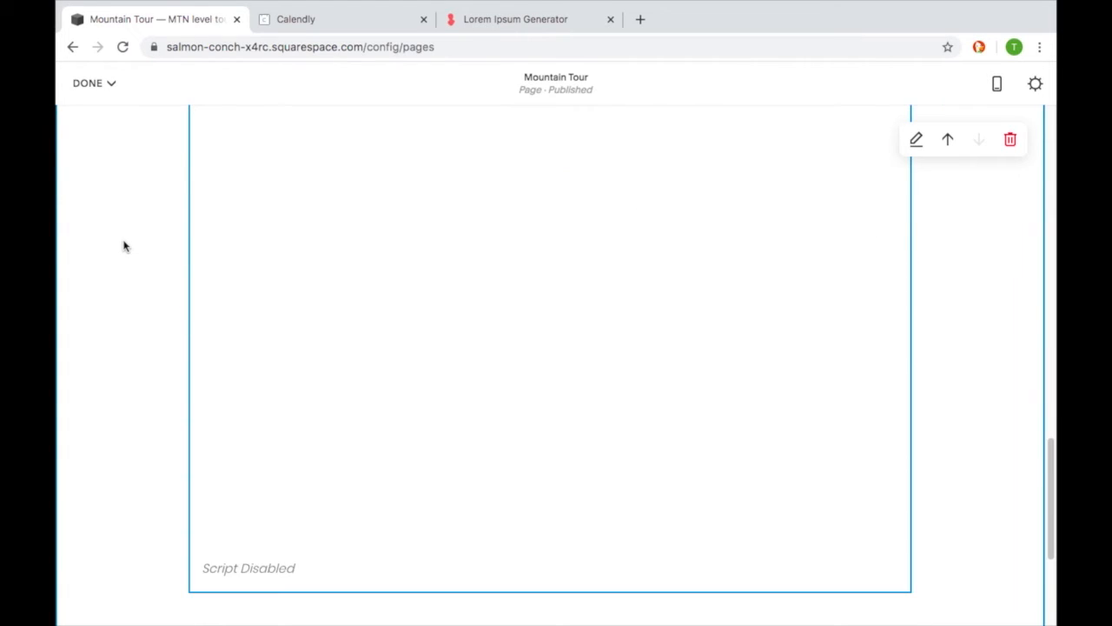
scroll(124, 246, "up", 3)
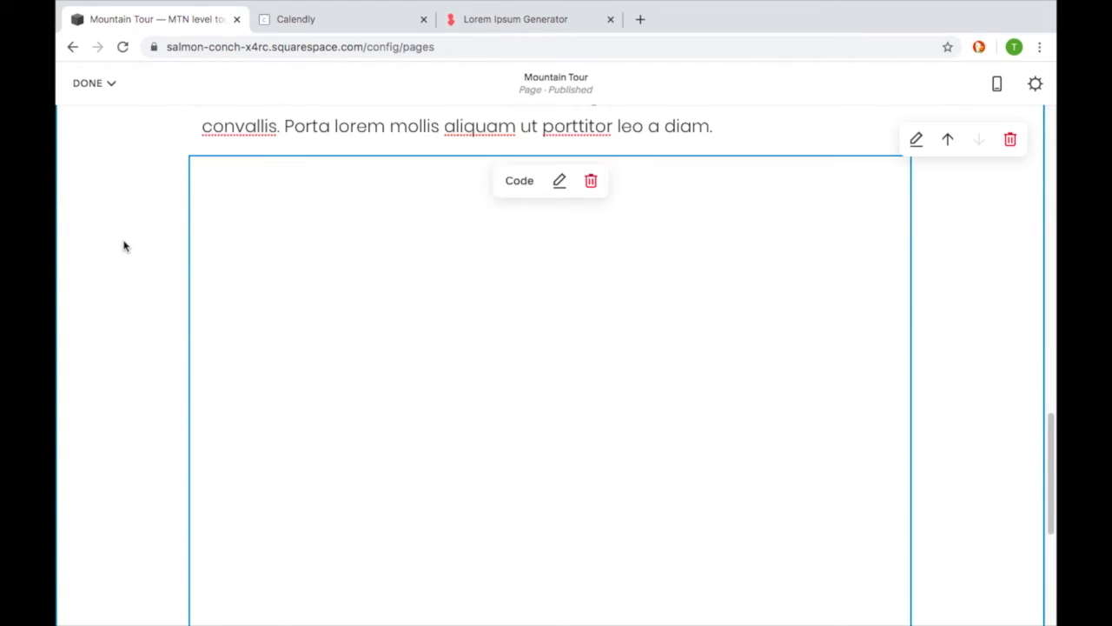
left_click(98, 84)
left_click(107, 122)
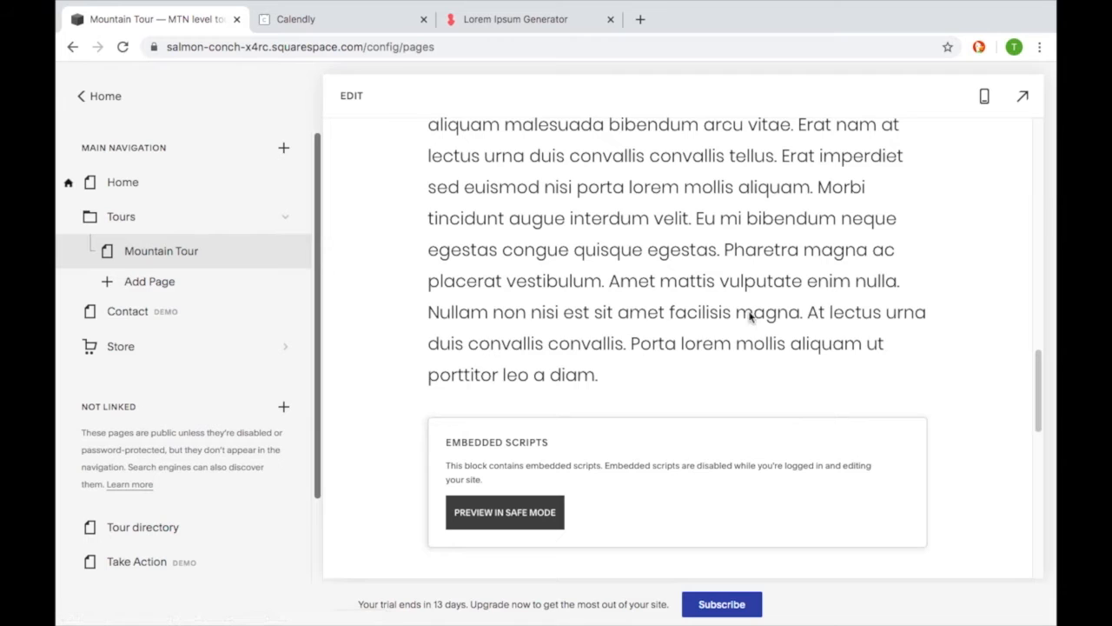
- Preview the Mountain Tour page full size and examine its slideshow images, text section and embedded Calendly calendar
left_click(1022, 98)
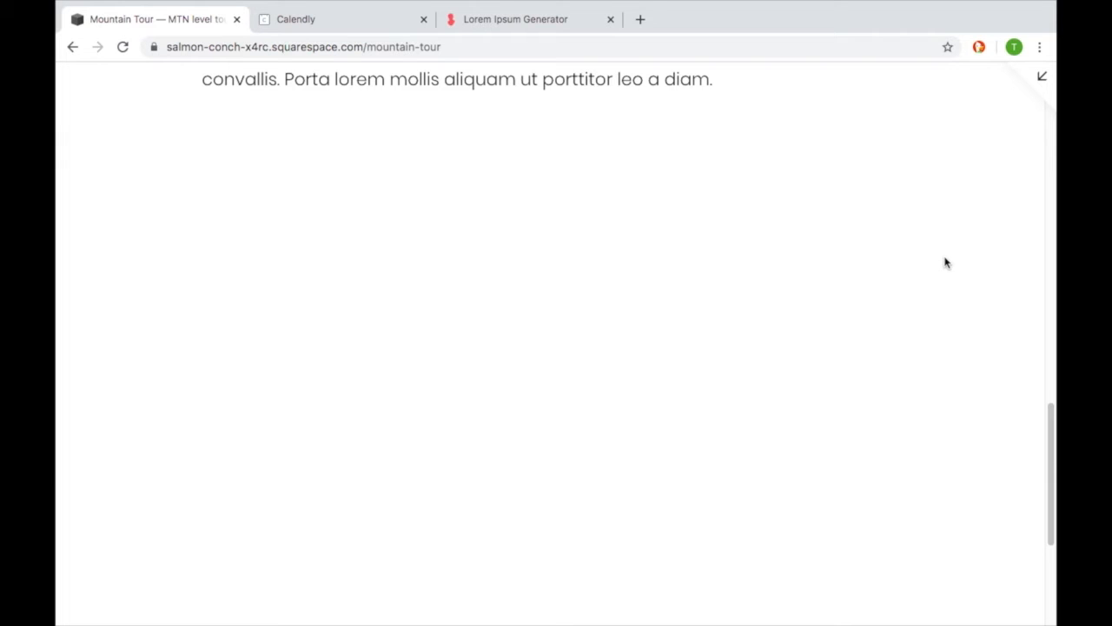
scroll(921, 365, "up", 10)
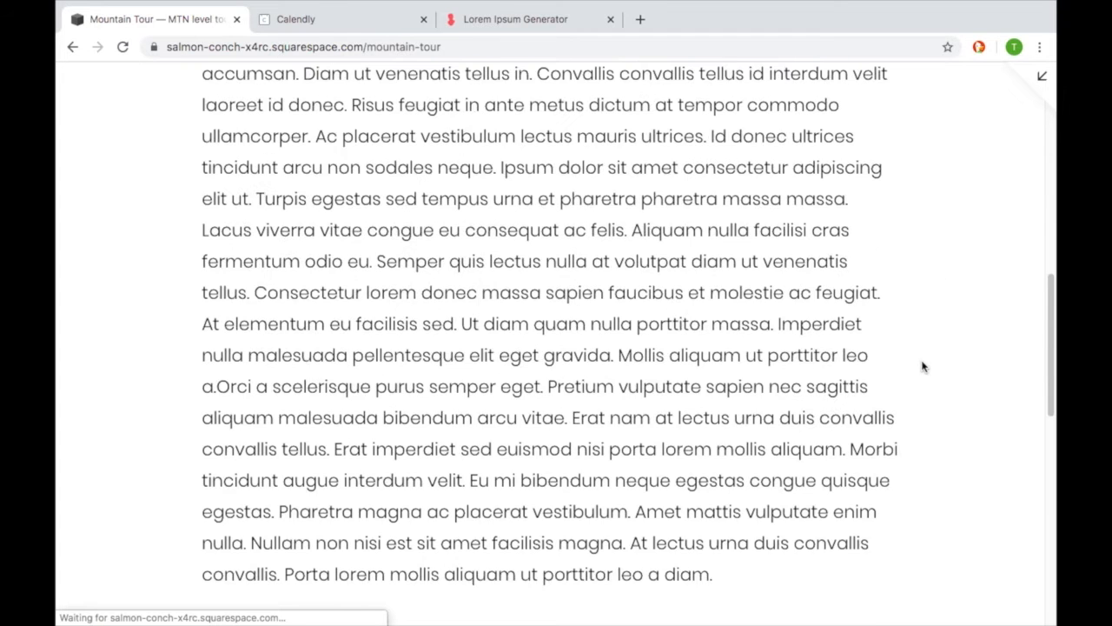
scroll(923, 365, "up", 5)
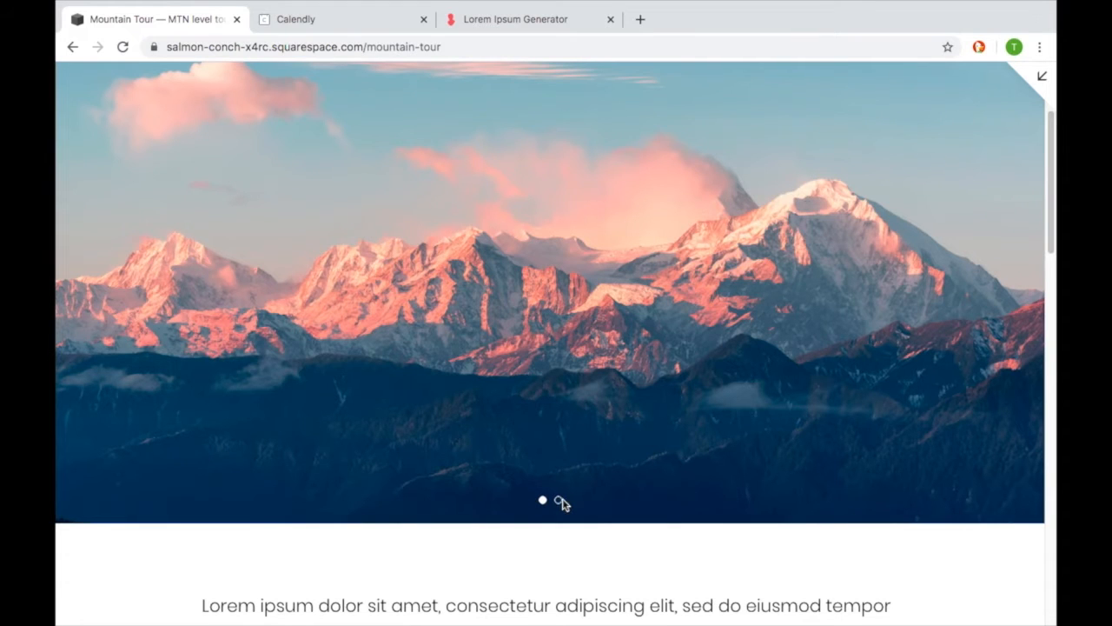
left_click(559, 502)
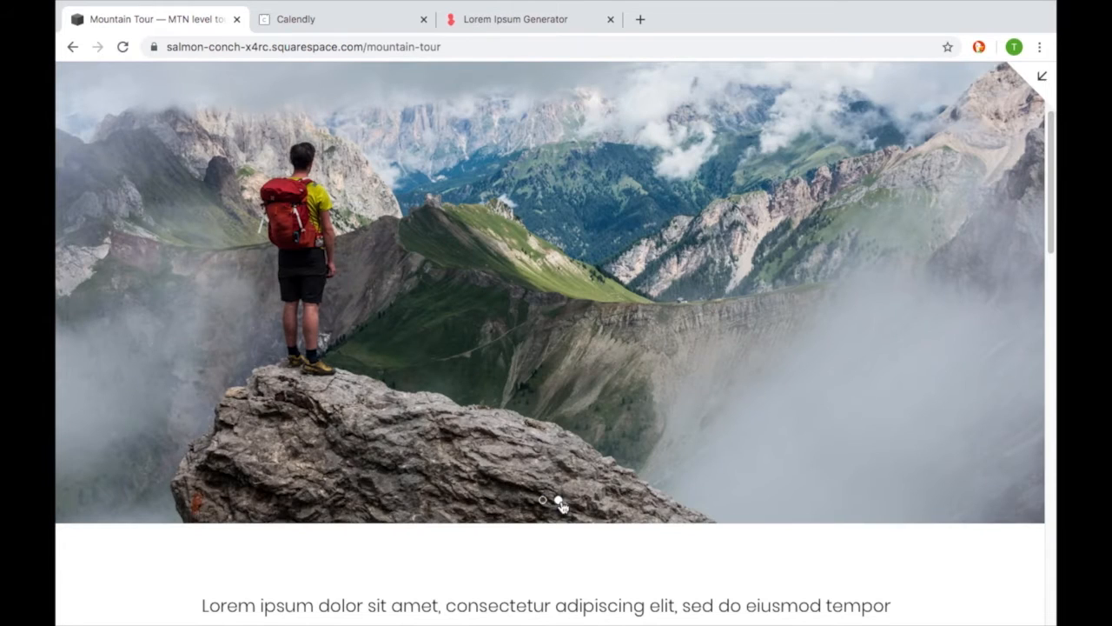
scroll(566, 499, "up", 1)
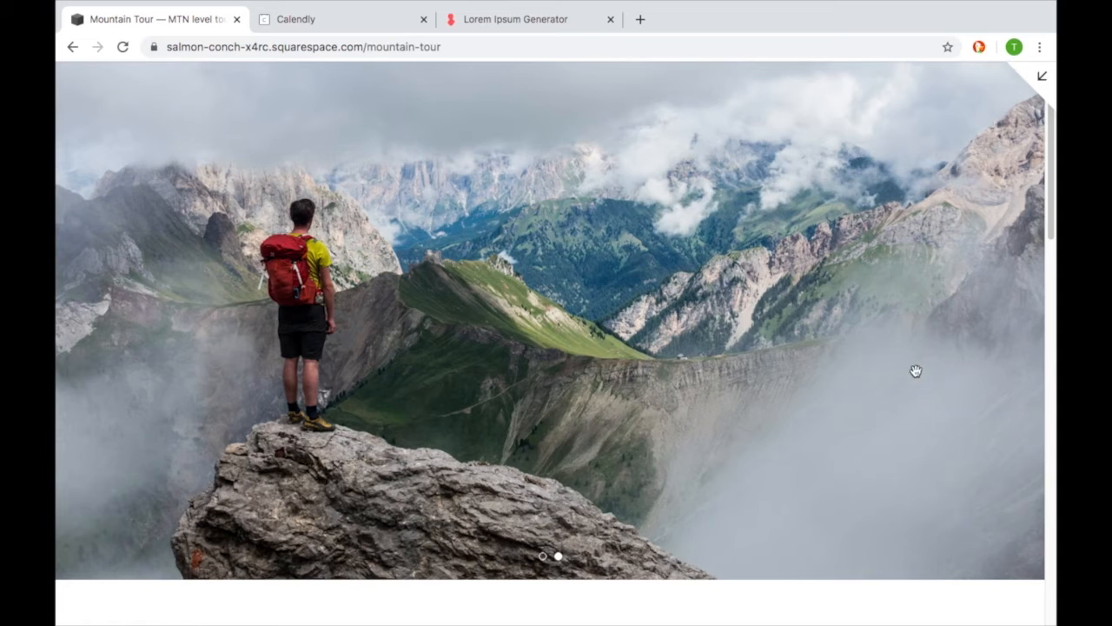
left_click(646, 362)
scroll(647, 360, "down", 10)
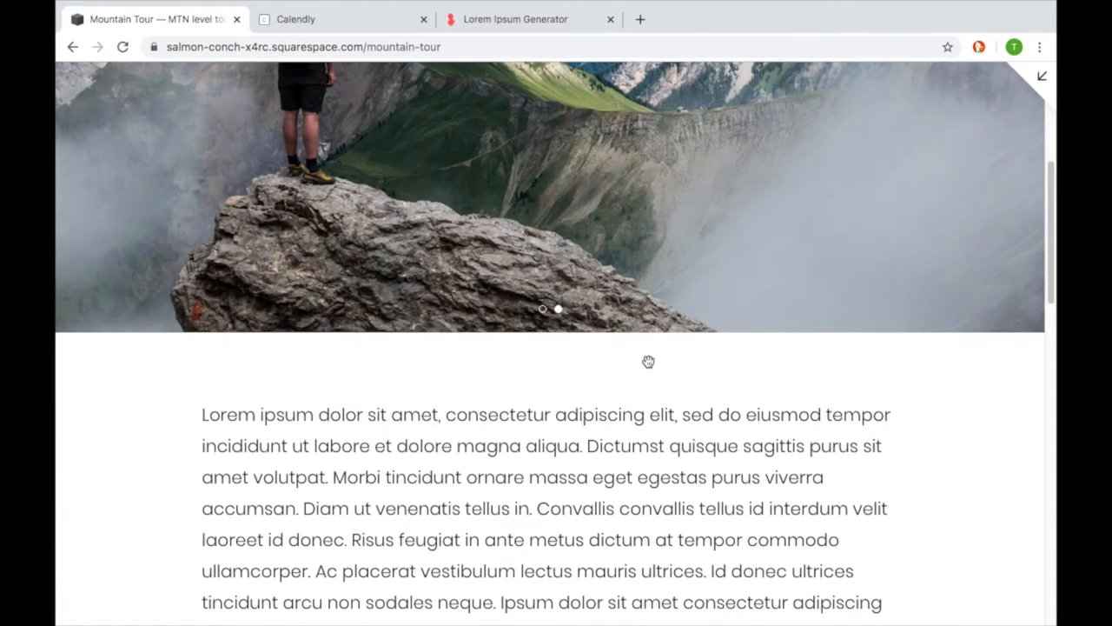
scroll(647, 362, "down", 4)
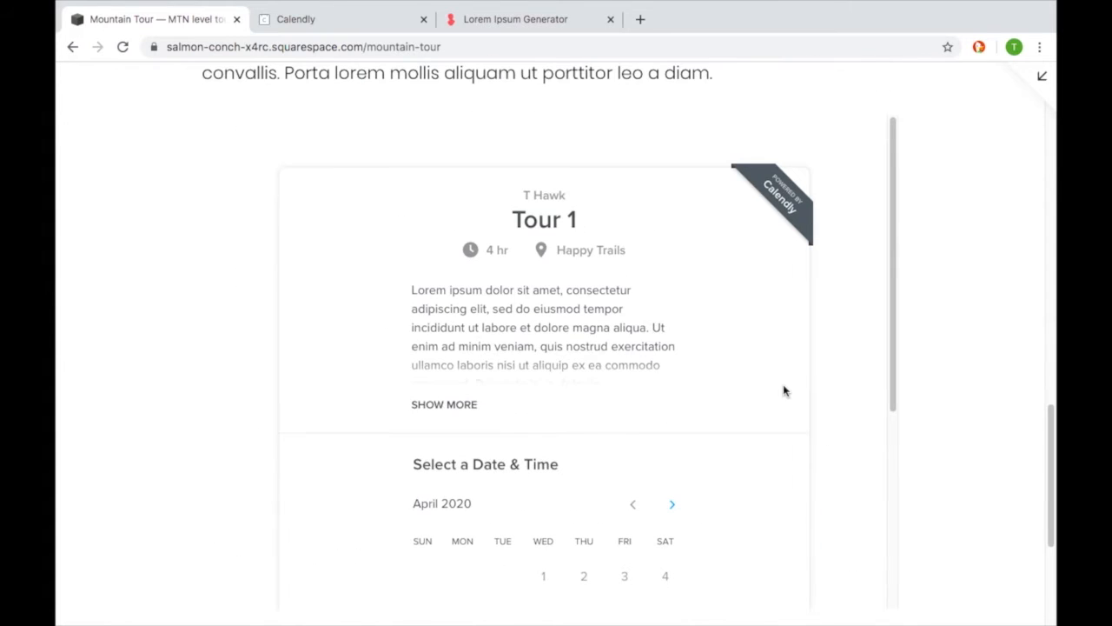
scroll(784, 390, "down", 1)
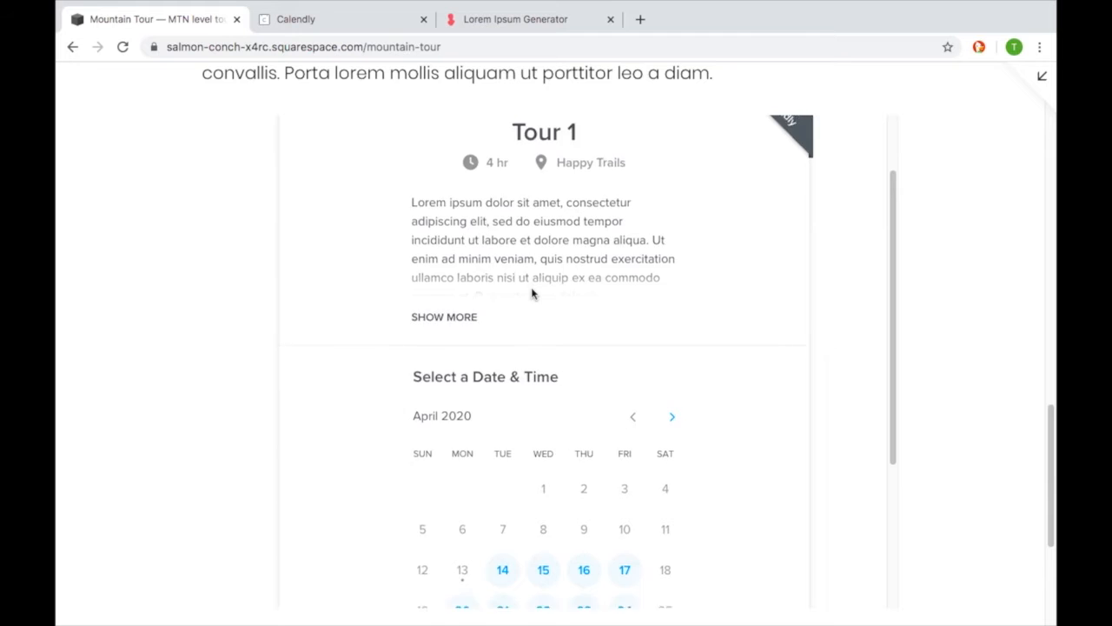
scroll(573, 325, "down", 3)
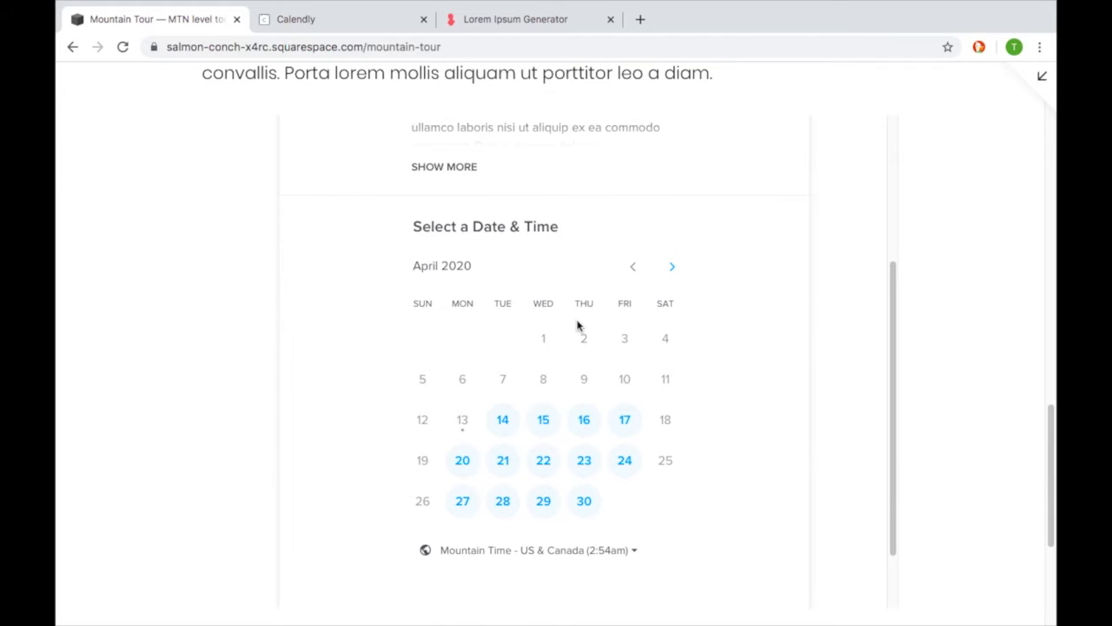
- Test the embedded booking widget by choosing Thursday, April 16 at 10:30am and examine the attendee details form
left_click(585, 422)
scroll(607, 408, "down", 3)
left_click(661, 415)
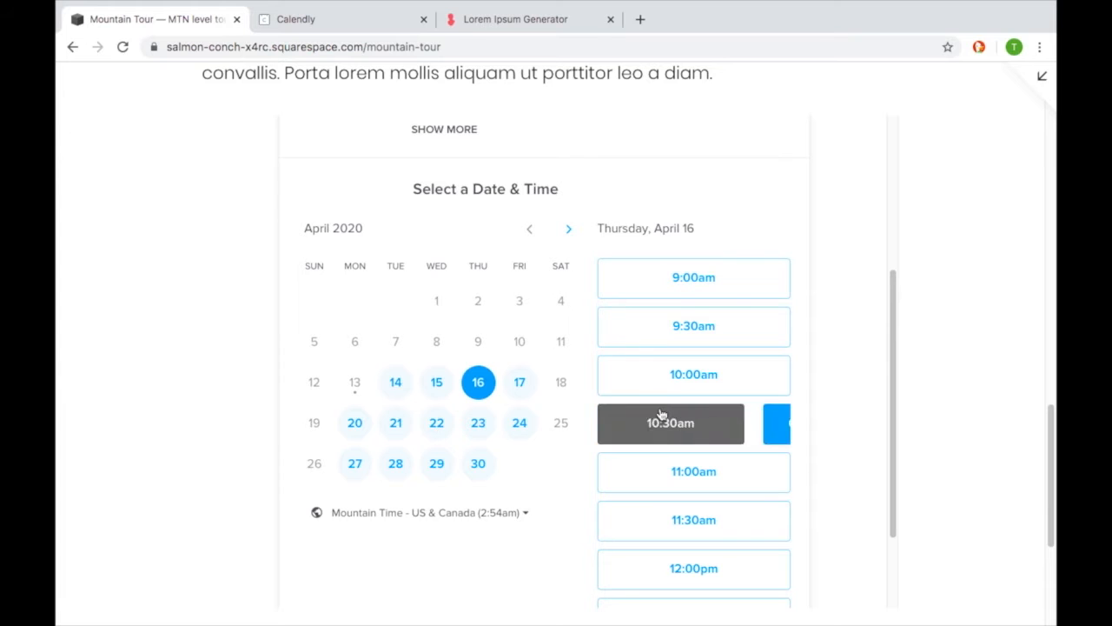
left_click(722, 412)
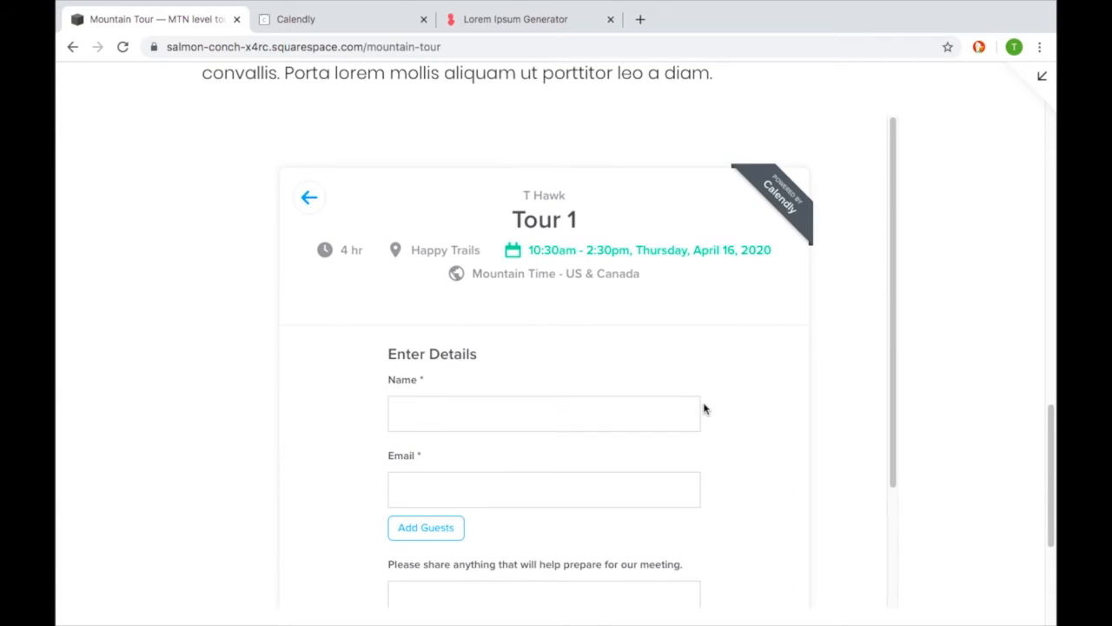
scroll(704, 408, "down", 1)
scroll(704, 408, "down", 1)
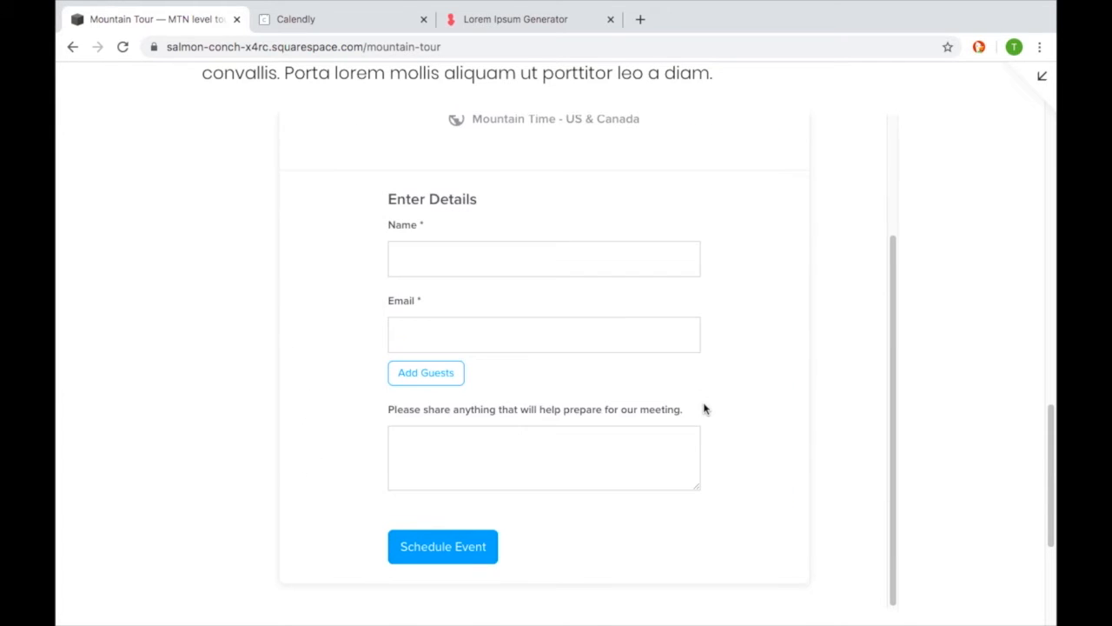
scroll(704, 408, "up", 1)
scroll(688, 403, "up", 2)
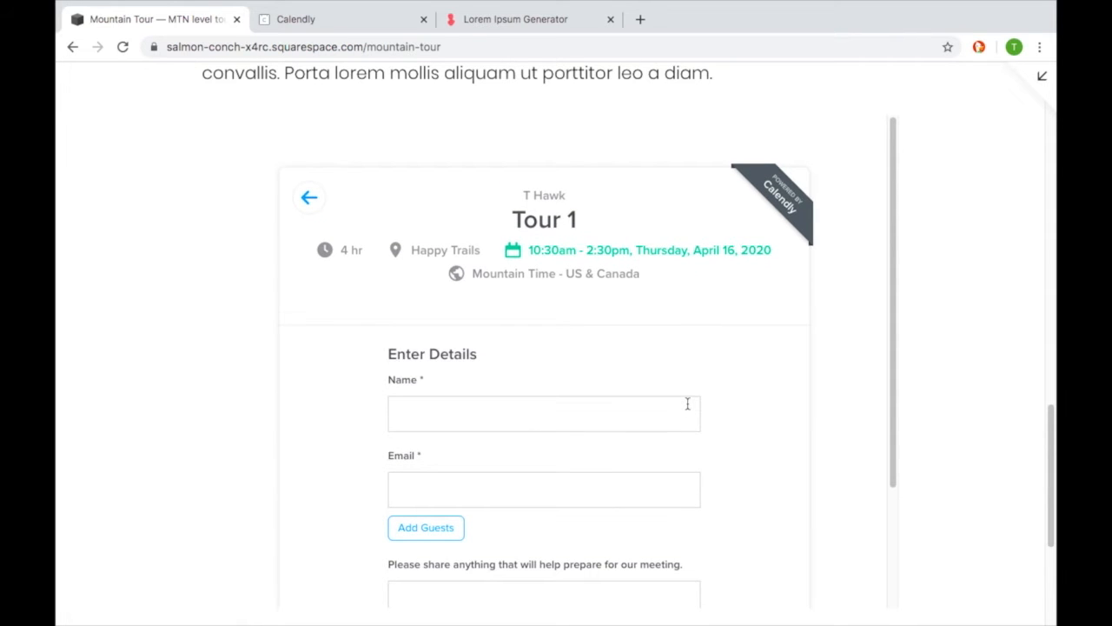
- Review the previewed page back up to its header and exit the full-size preview
scroll(937, 420, "up", 10)
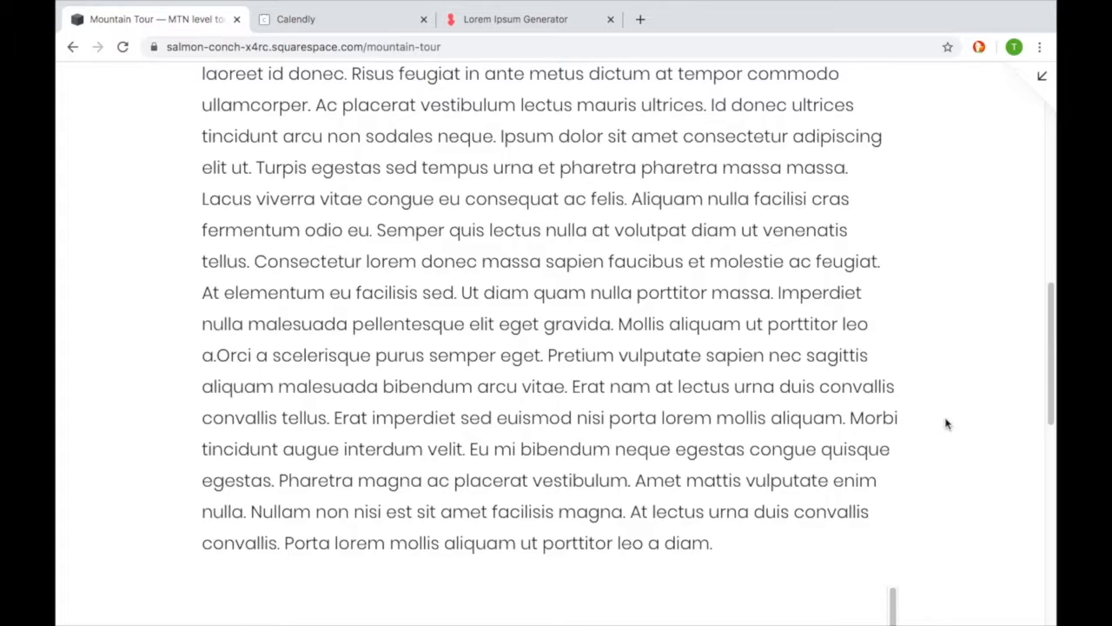
scroll(958, 422, "up", 4)
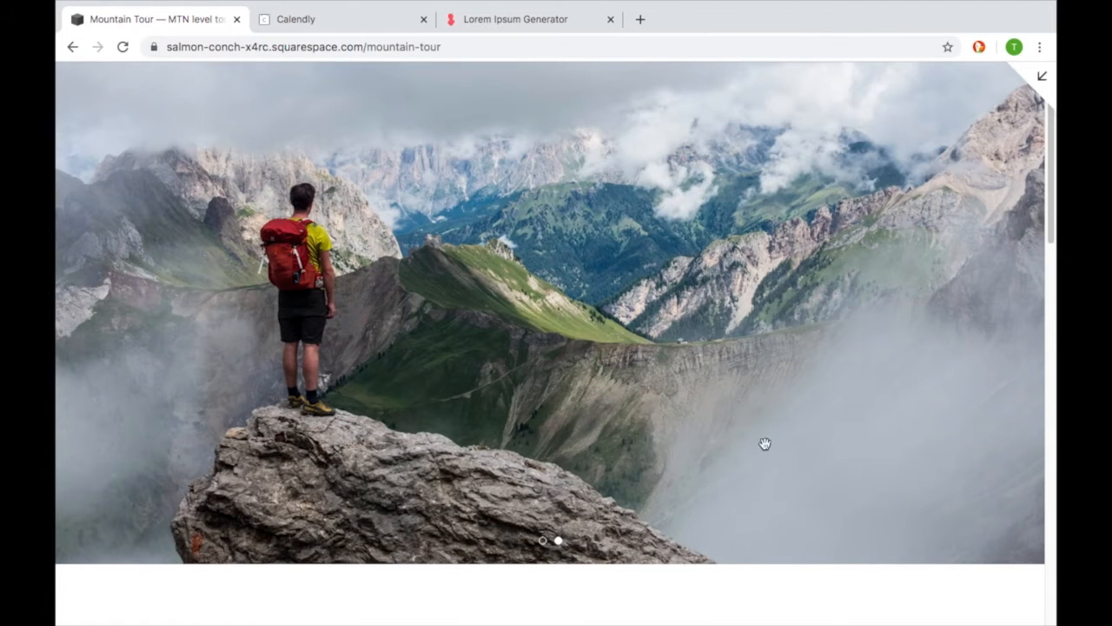
scroll(573, 513, "up", 2)
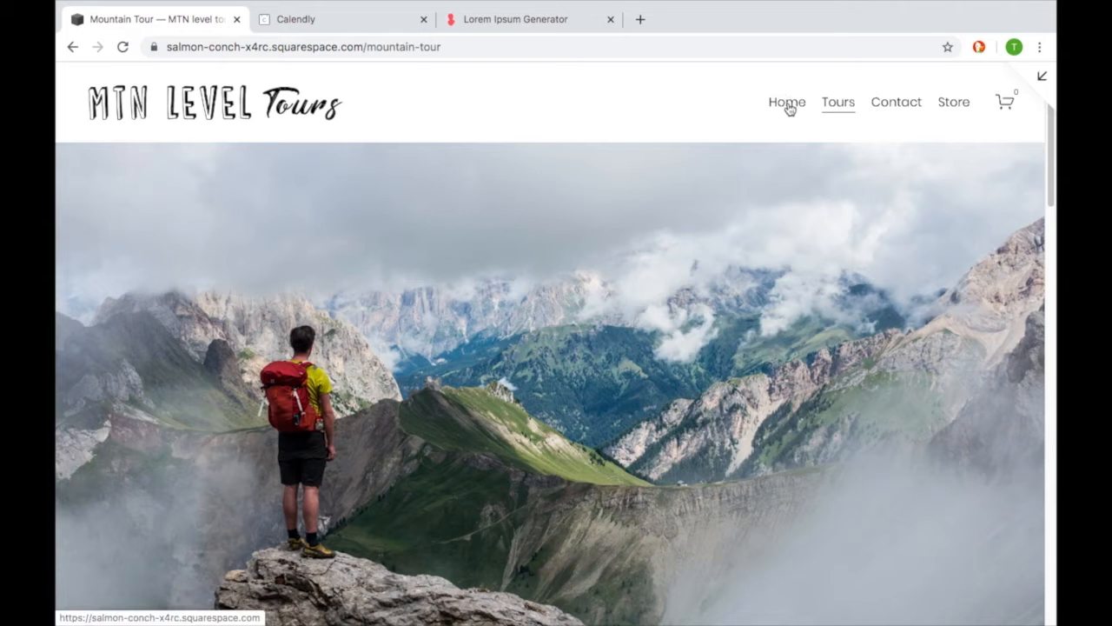
left_click(1041, 76)
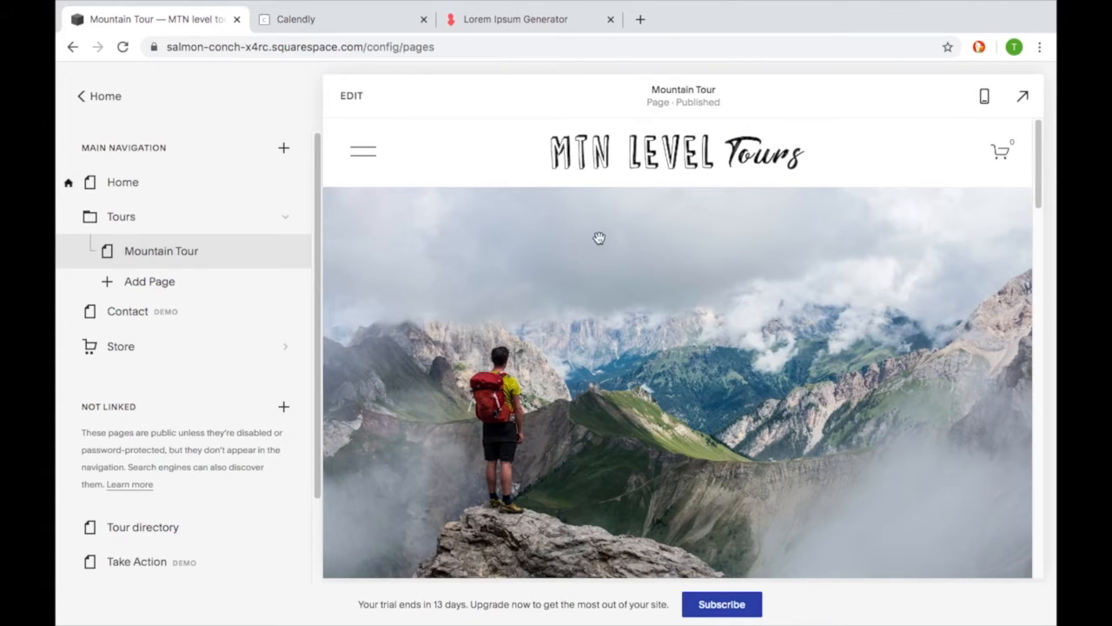
- Add a blank page named Lake Tour to the Tours folder, below Mountain Tour
left_click(118, 285)
left_click(172, 286)
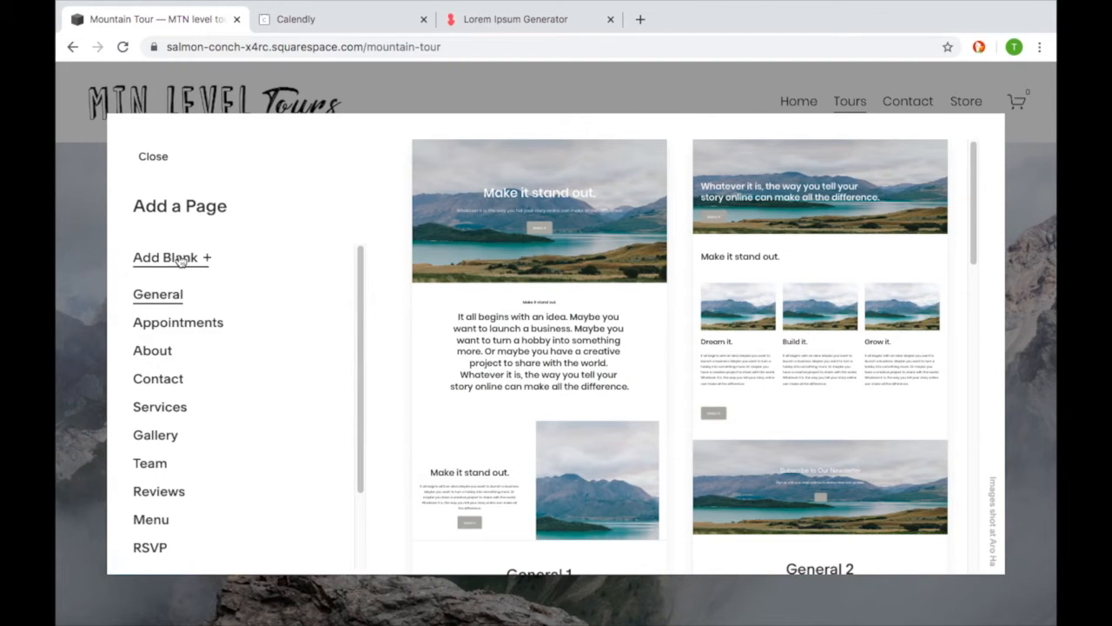
left_click(179, 258)
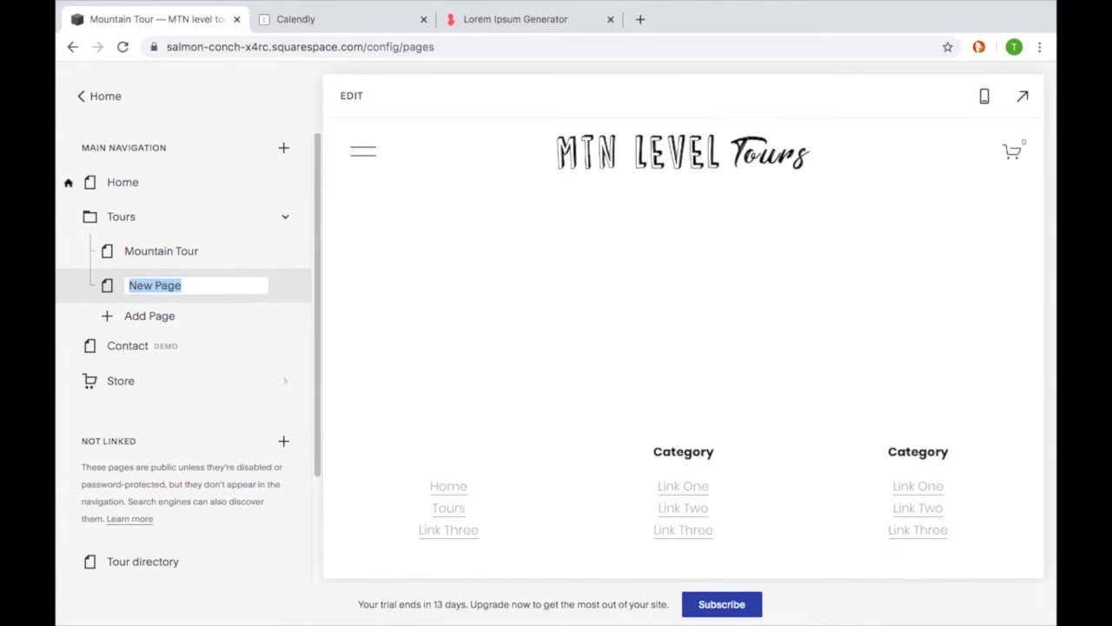
type("Lake Tour")
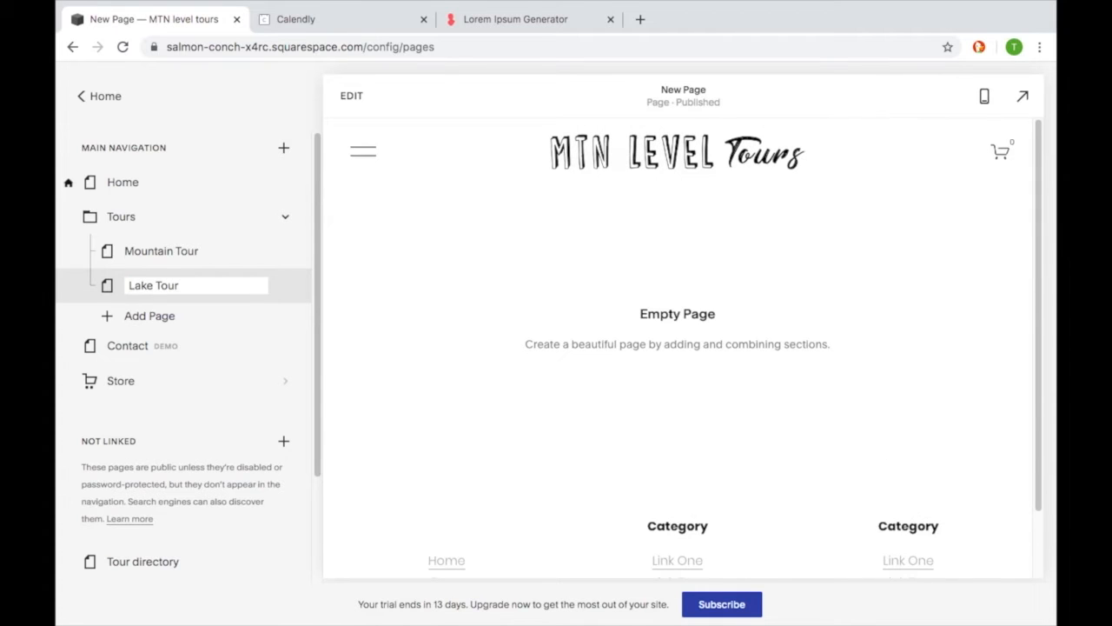
key("Return")
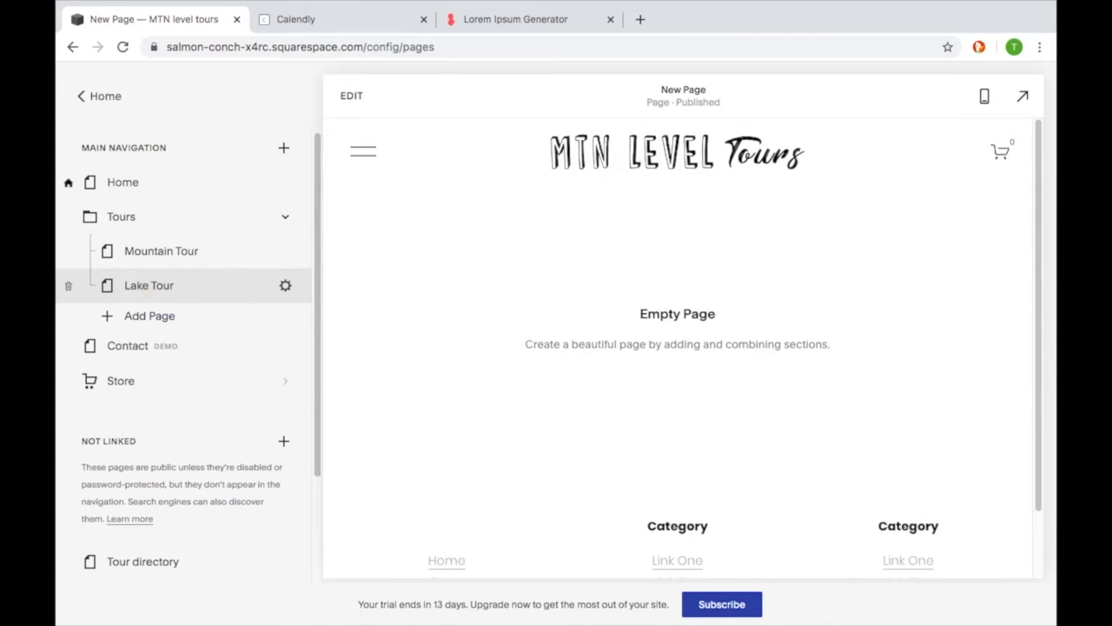
- Open the Tour directory page from the Not Linked pages
scroll(237, 338, "down", 1)
scroll(237, 338, "down", 2)
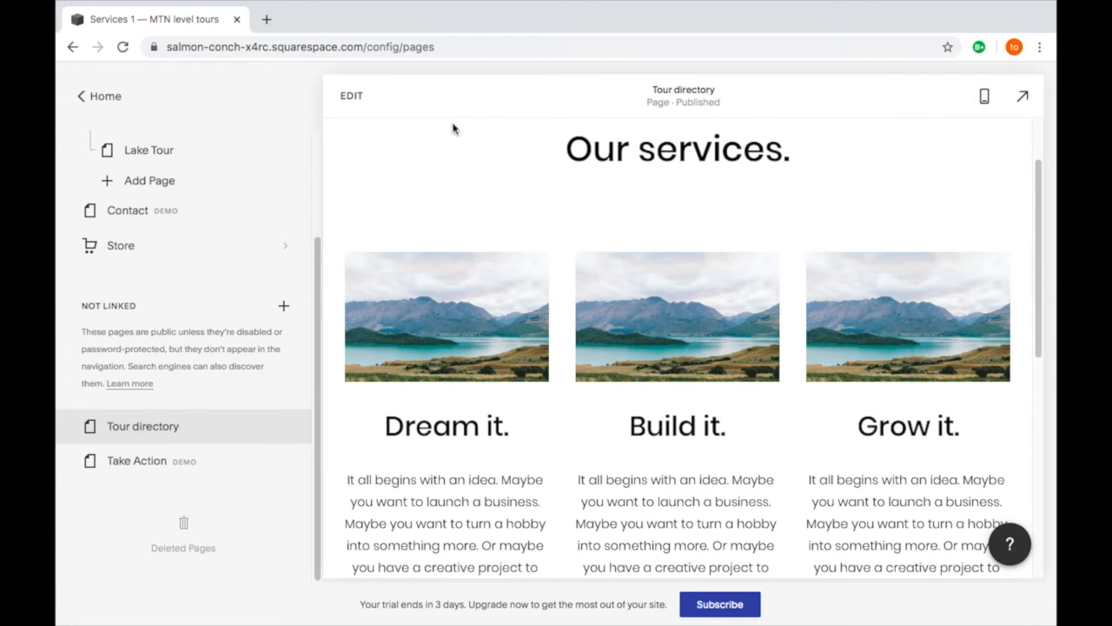
- Start editing the Tour directory page and replace the heading "Our services." with "OUR TOURS"
left_click(346, 102)
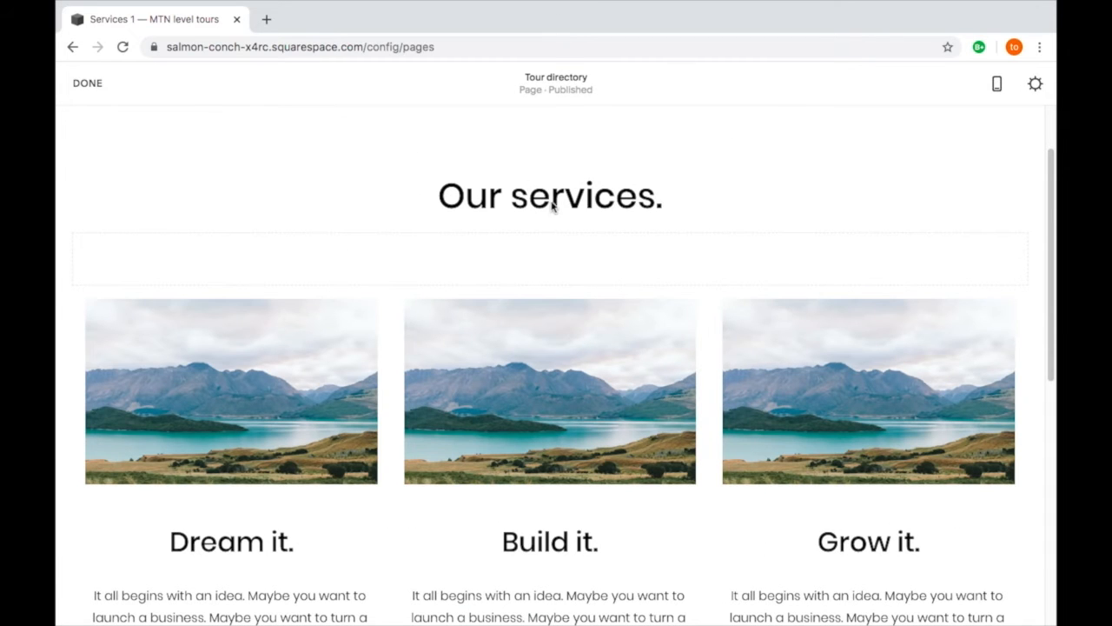
mouse_move(640, 199)
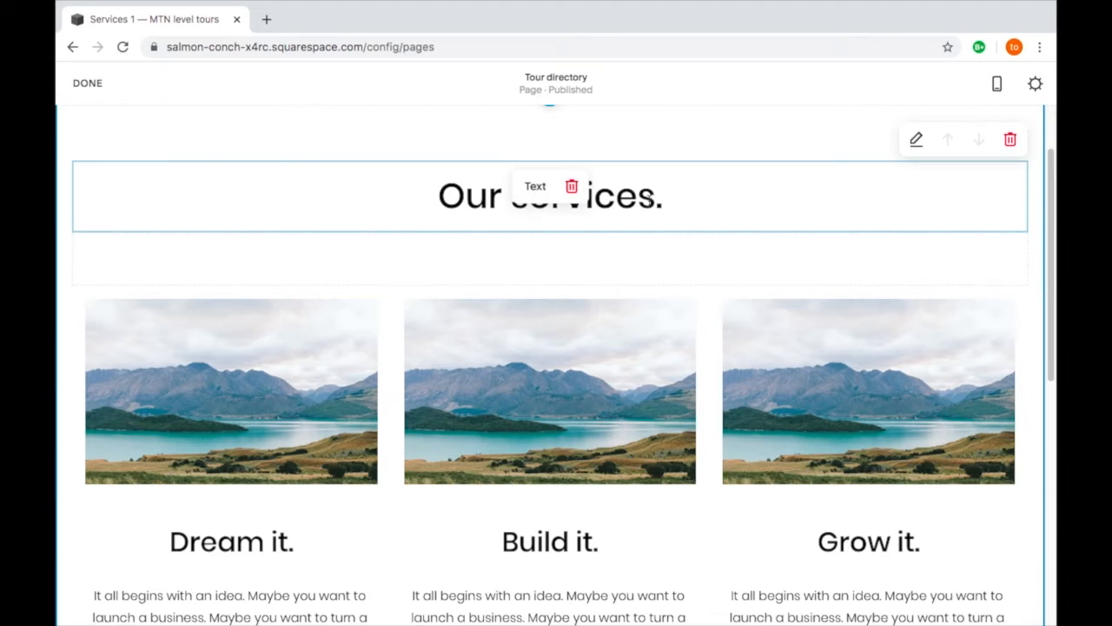
left_click(661, 200)
left_click_drag(652, 199, 438, 198)
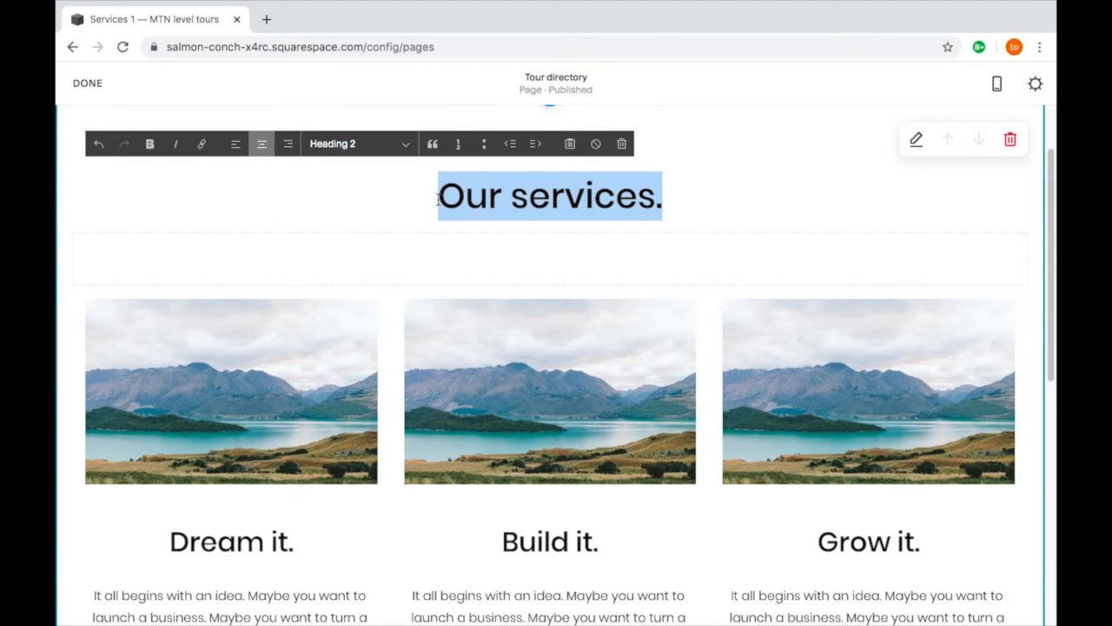
type("OUT")
key("BackSpace")
type("R TOURS")
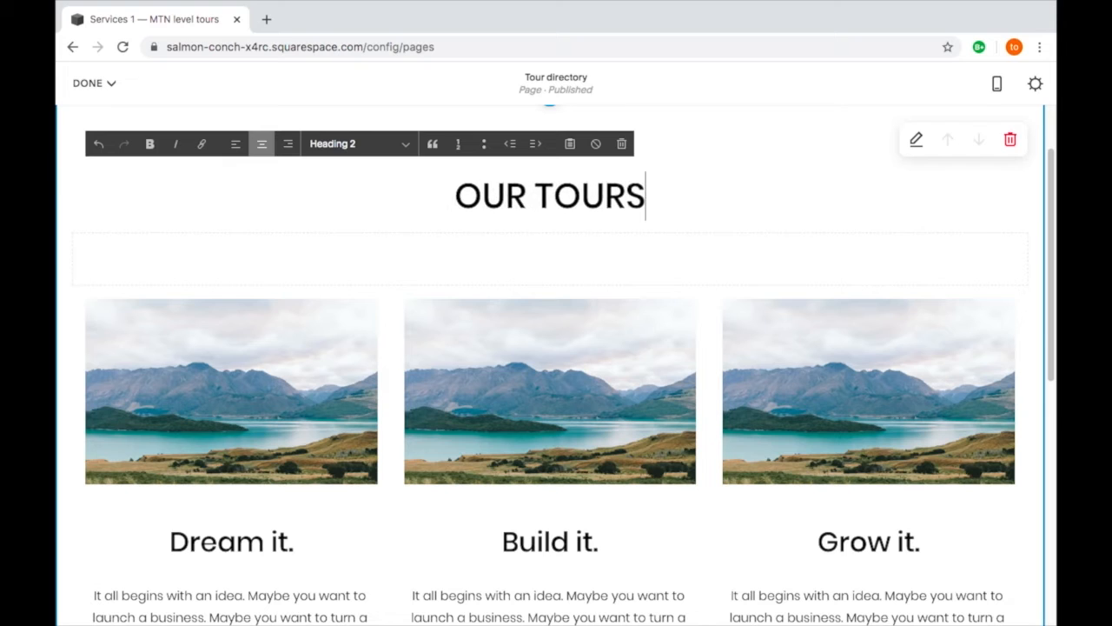
- Replace the image above "Dream it." with the imported photo of pink-lit mountain peaks
mouse_move(324, 340)
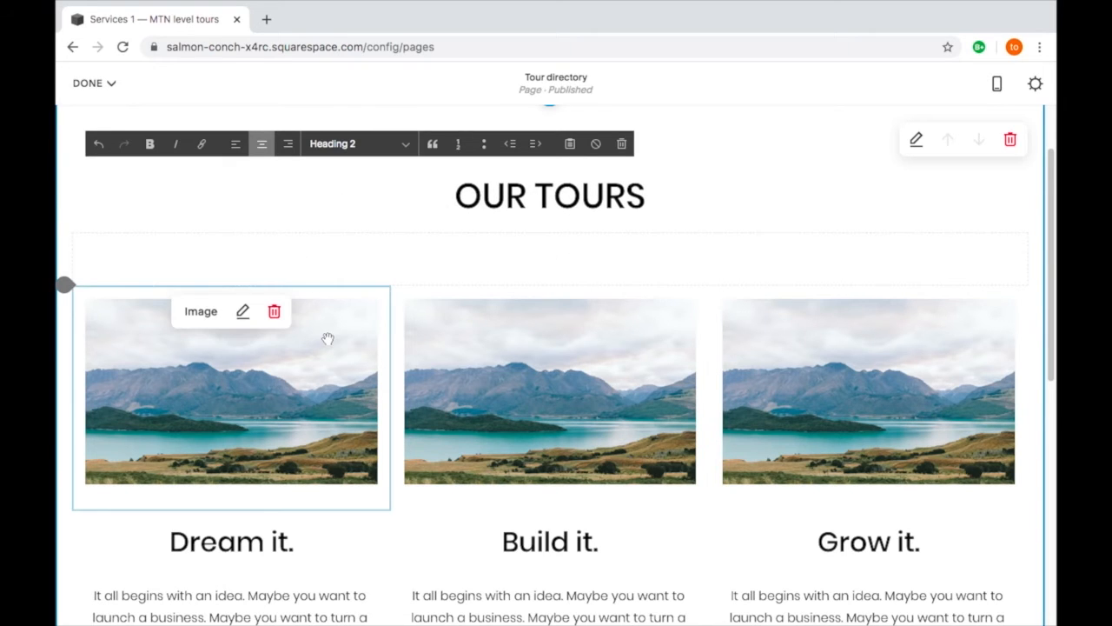
left_click(243, 312)
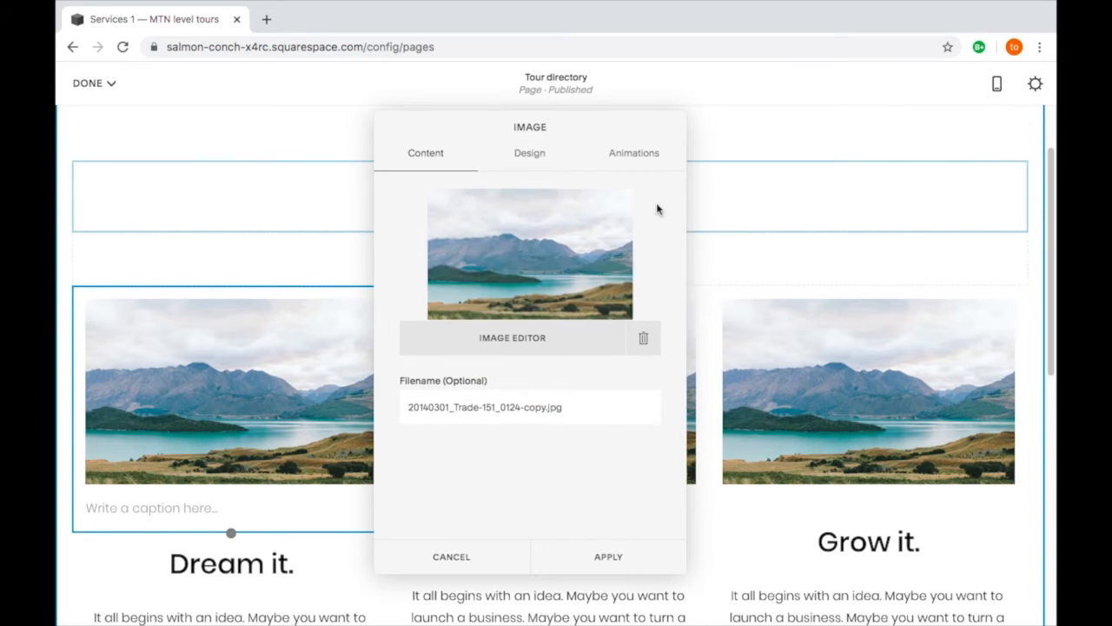
left_click(643, 340)
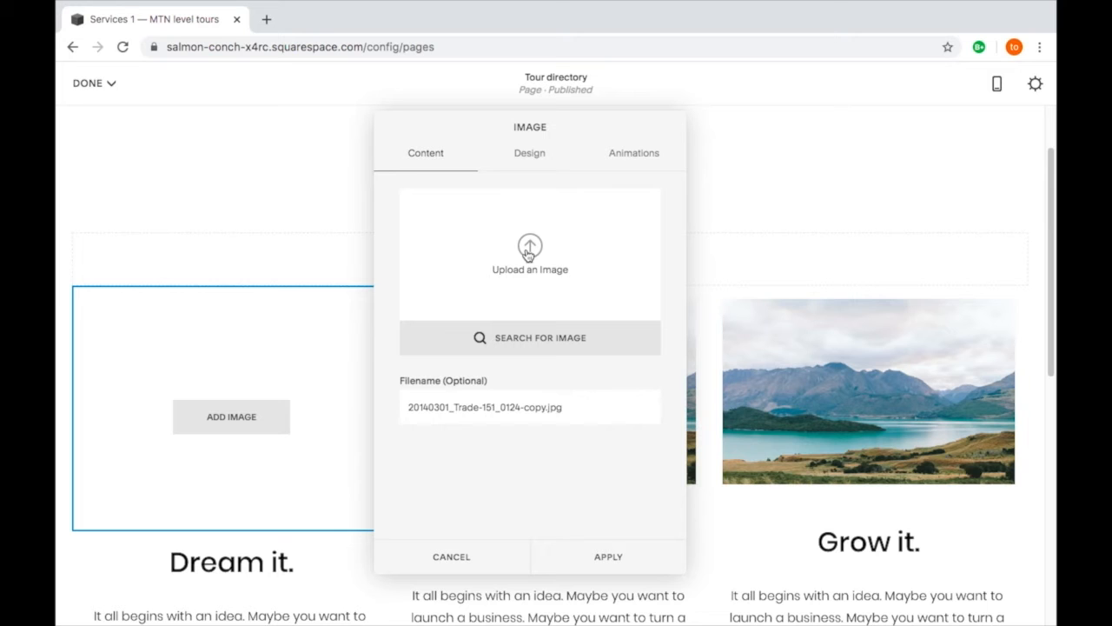
left_click(523, 337)
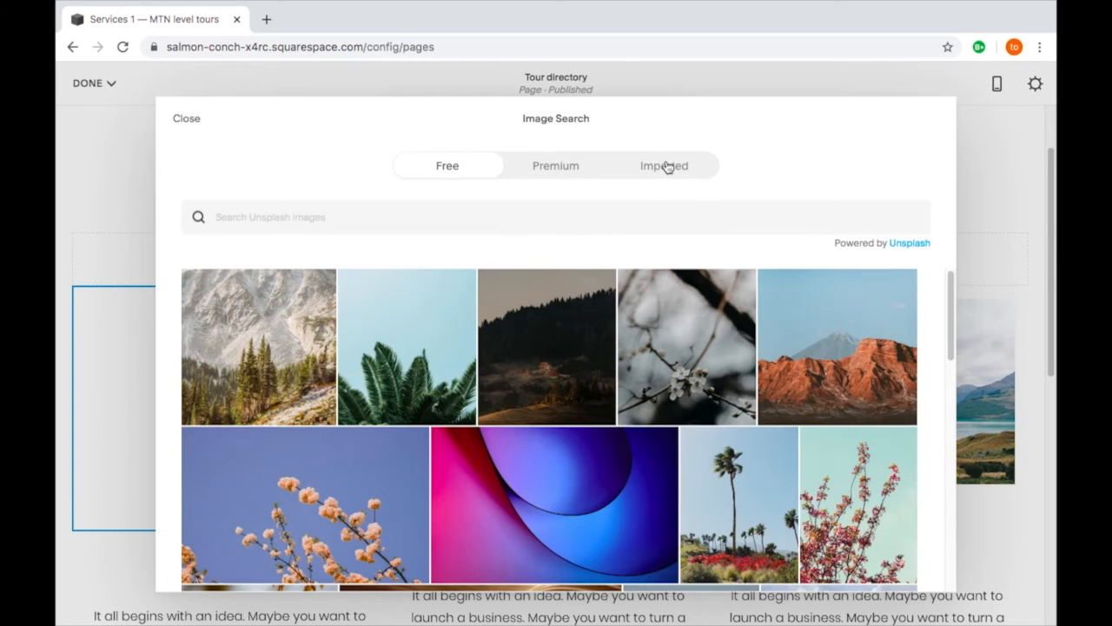
left_click(667, 166)
scroll(635, 340, "down", 5)
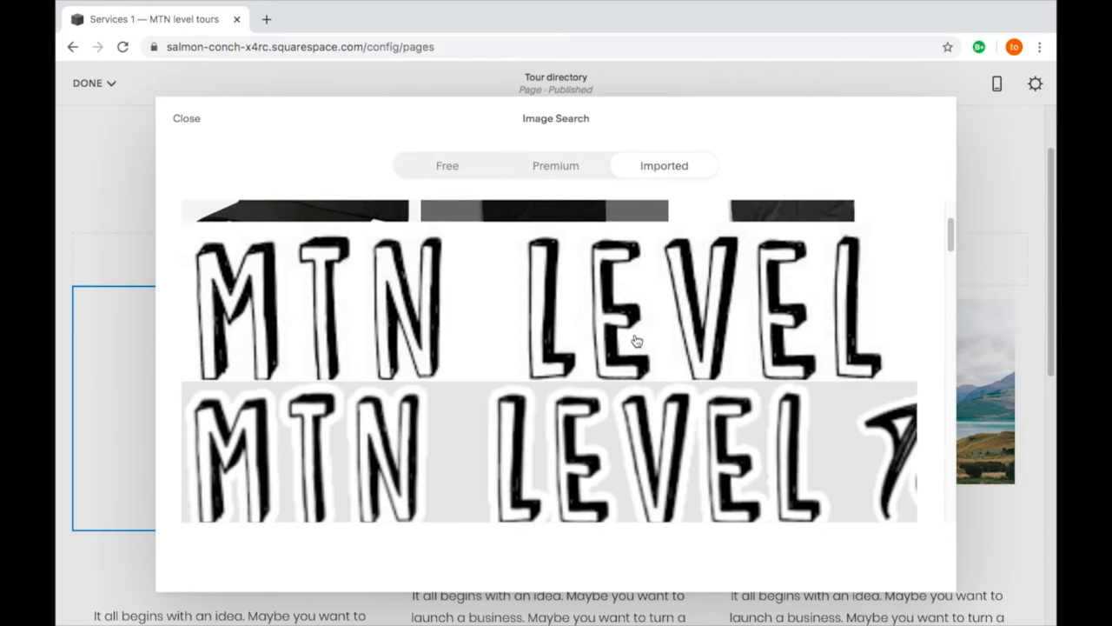
scroll(635, 340, "down", 5)
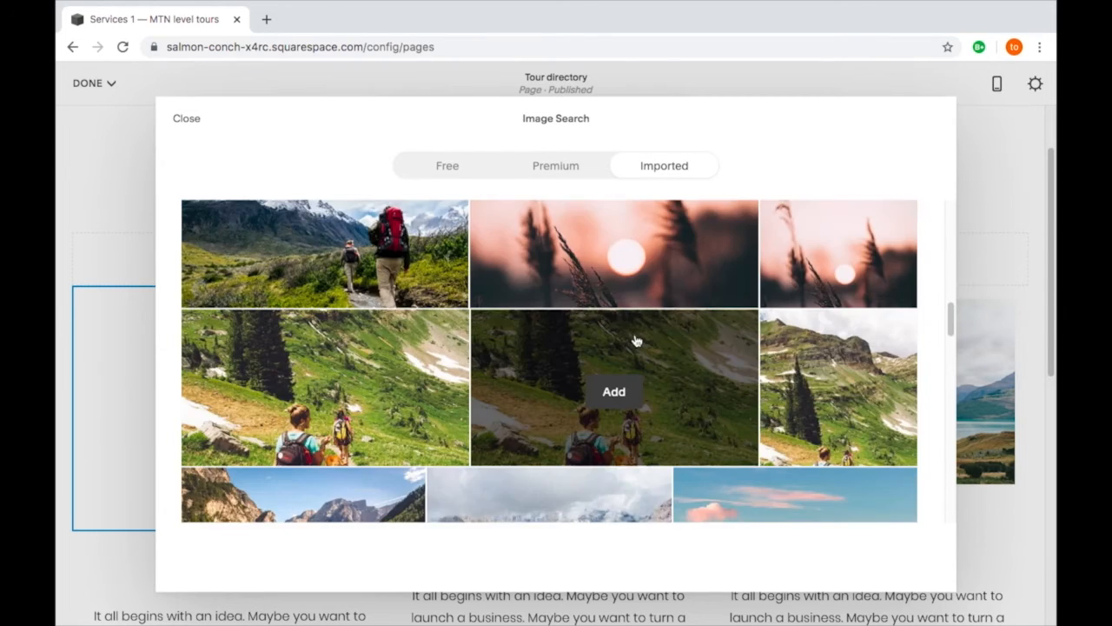
left_click(804, 401)
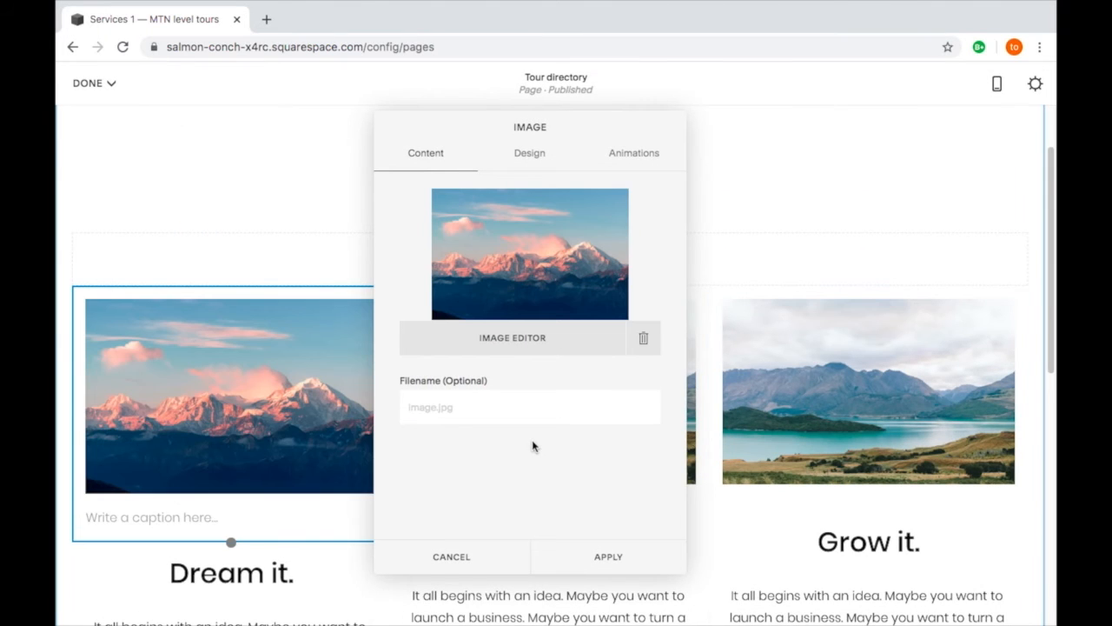
- Set the mountain image's caption option to Do Not Display Caption
left_click(529, 163)
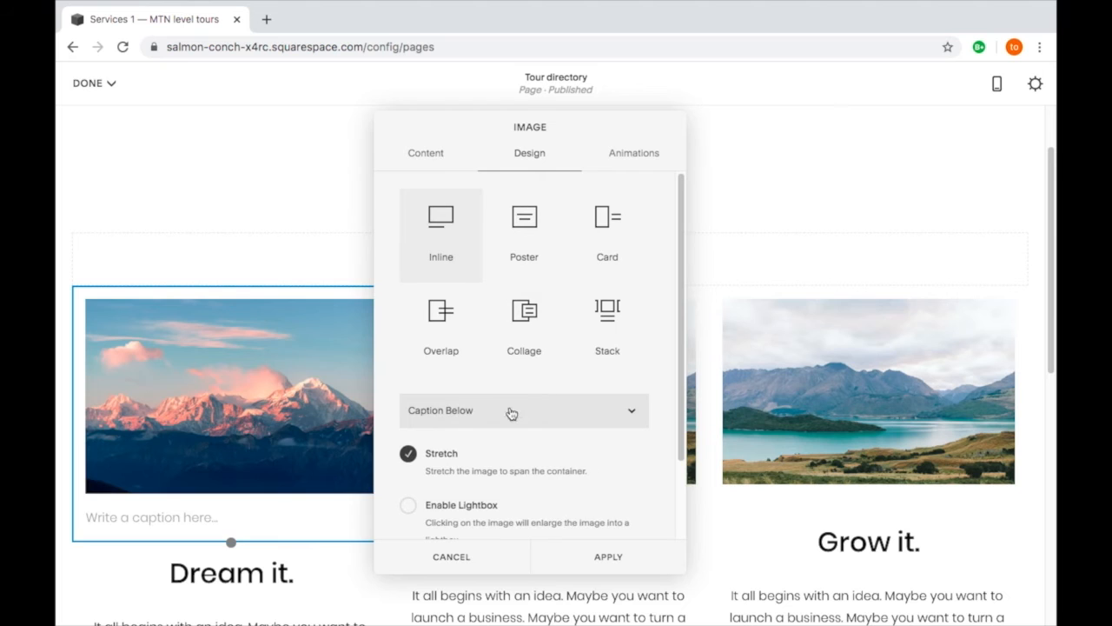
left_click(538, 424)
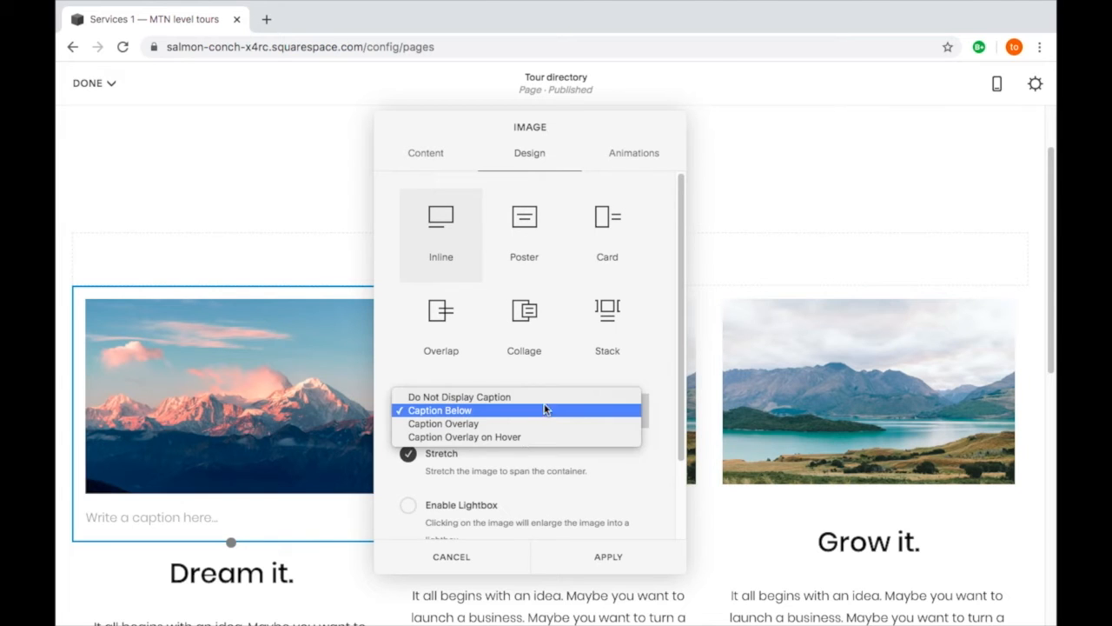
left_click(548, 392)
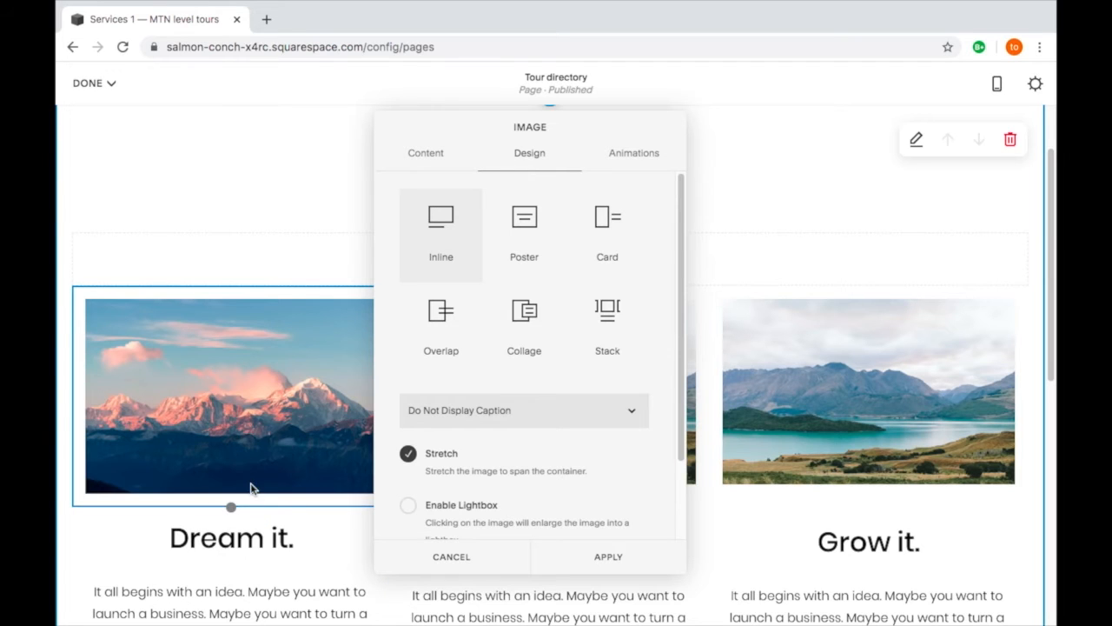
- Link the mountain image's clickthrough URL to the /mountain-tour page and apply the image settings
scroll(522, 465, "down", 3)
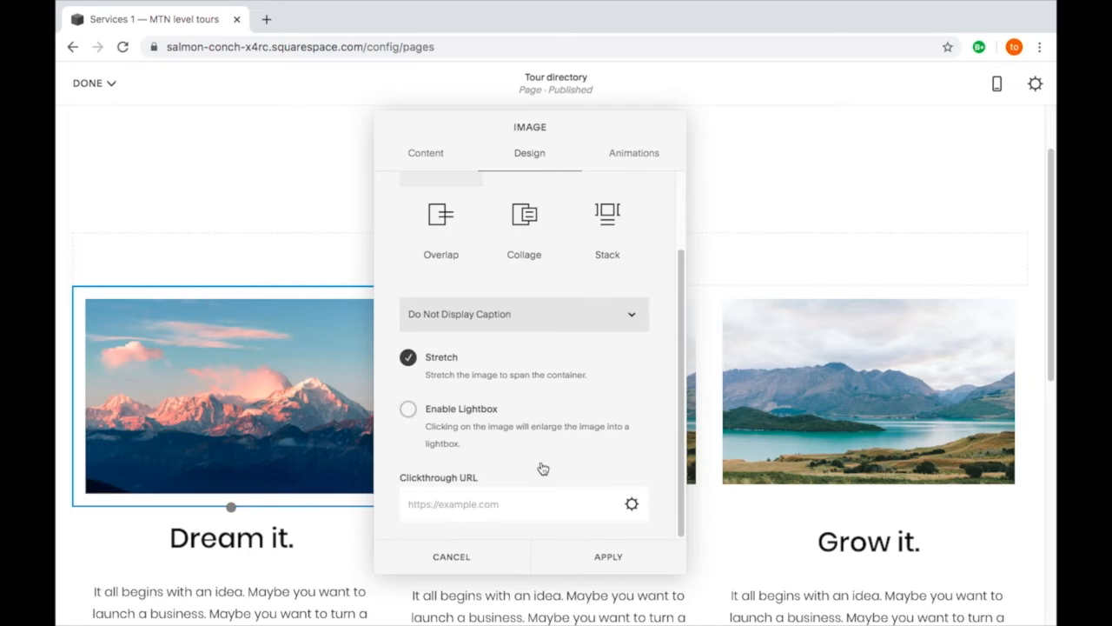
left_click(632, 505)
left_click(269, 240)
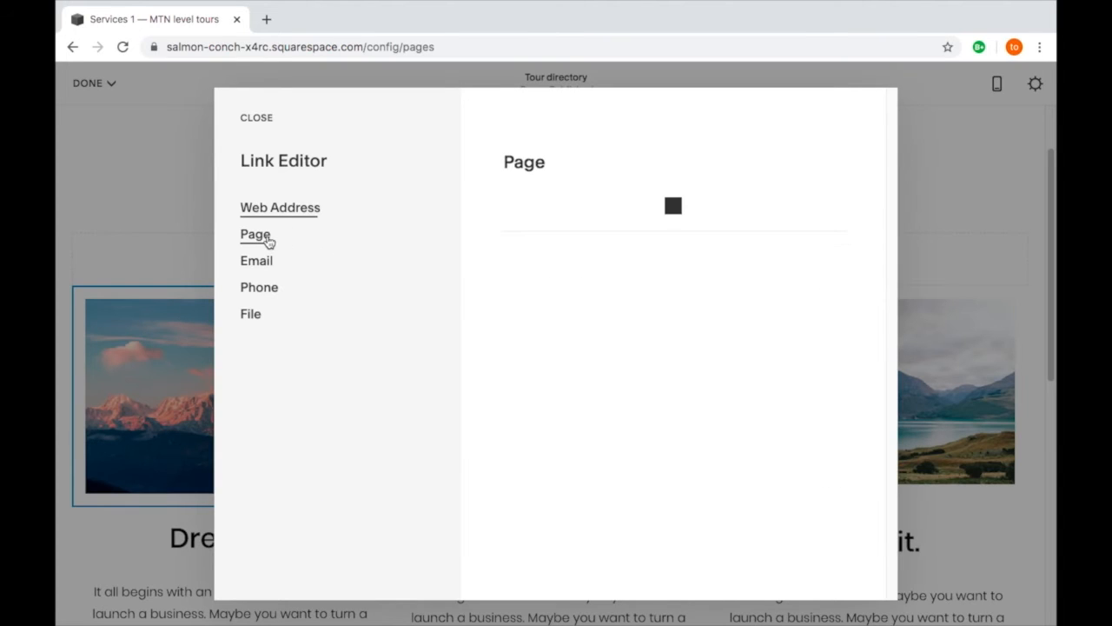
left_click(636, 217)
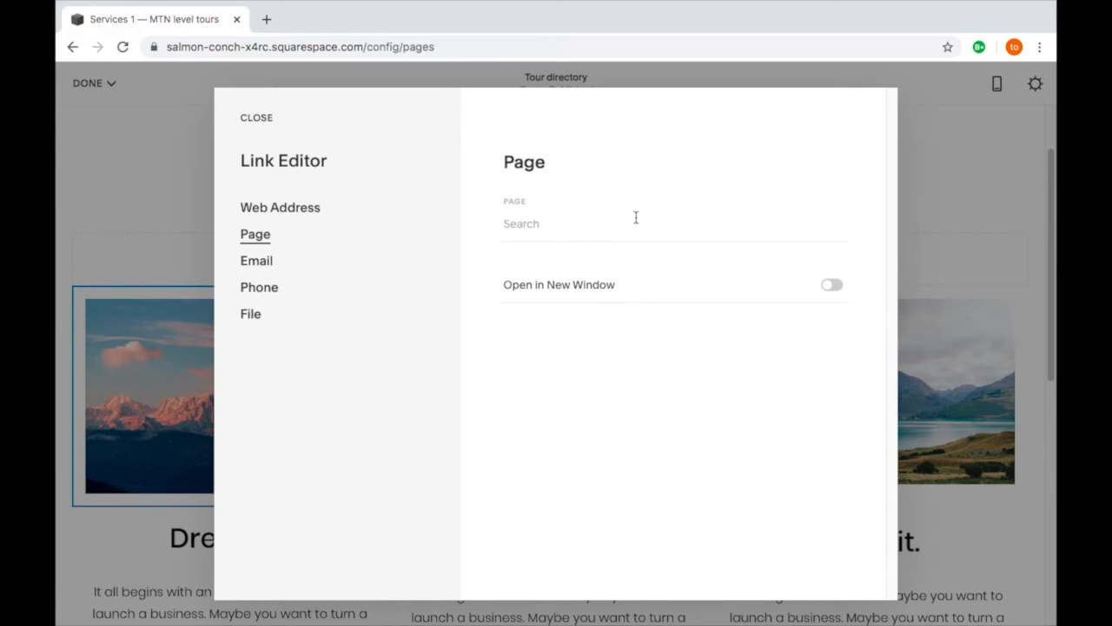
left_click(636, 356)
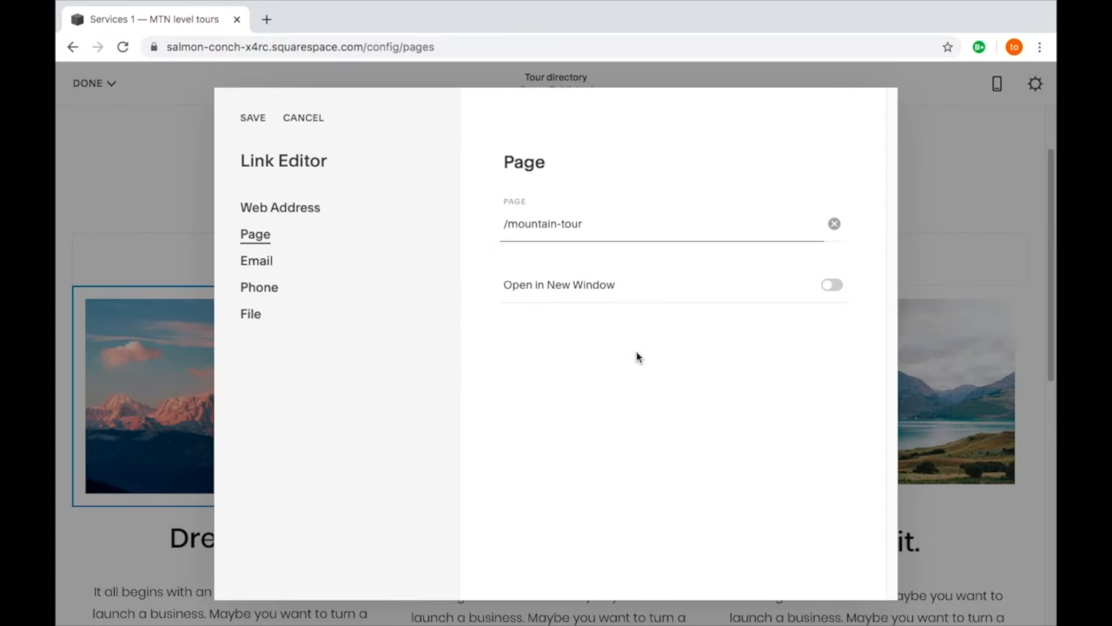
left_click(252, 120)
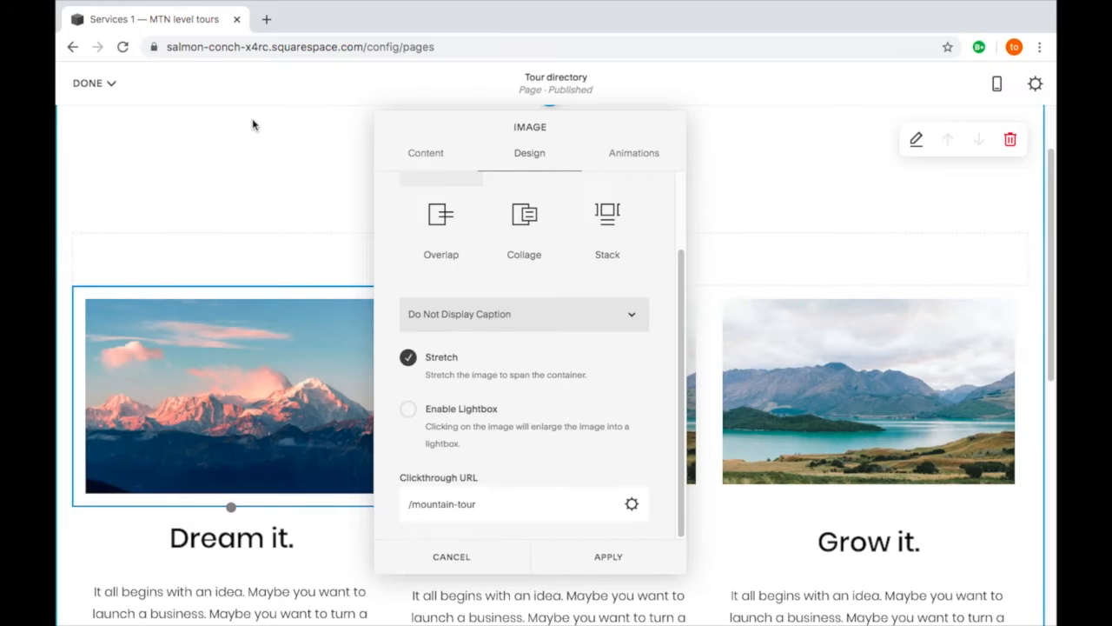
left_click(605, 559)
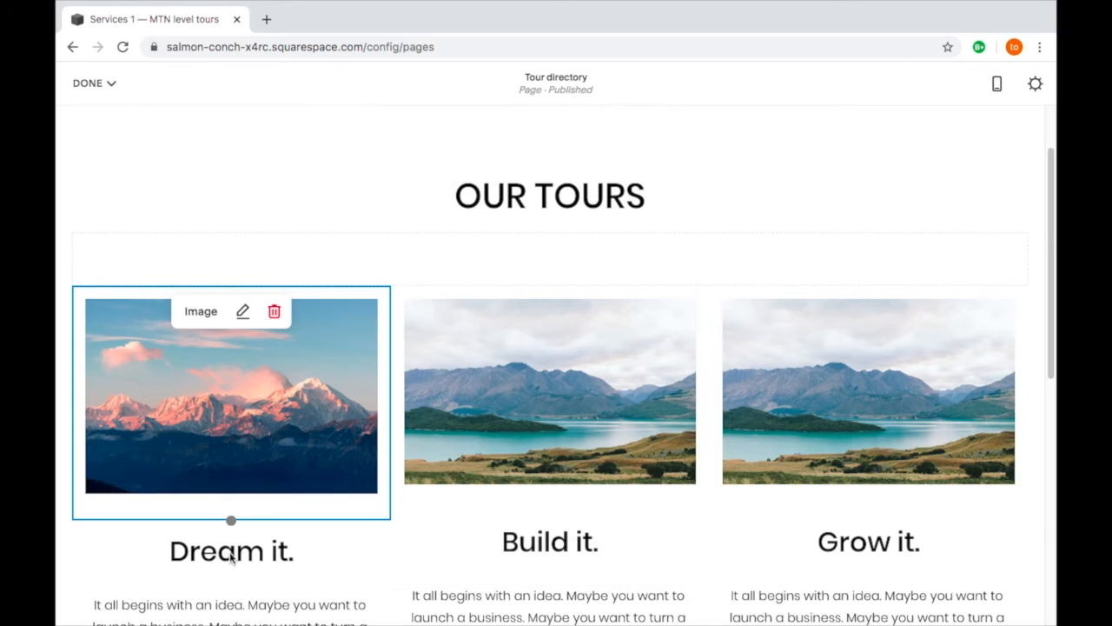
left_click(295, 551)
left_click_drag(293, 551, 161, 551)
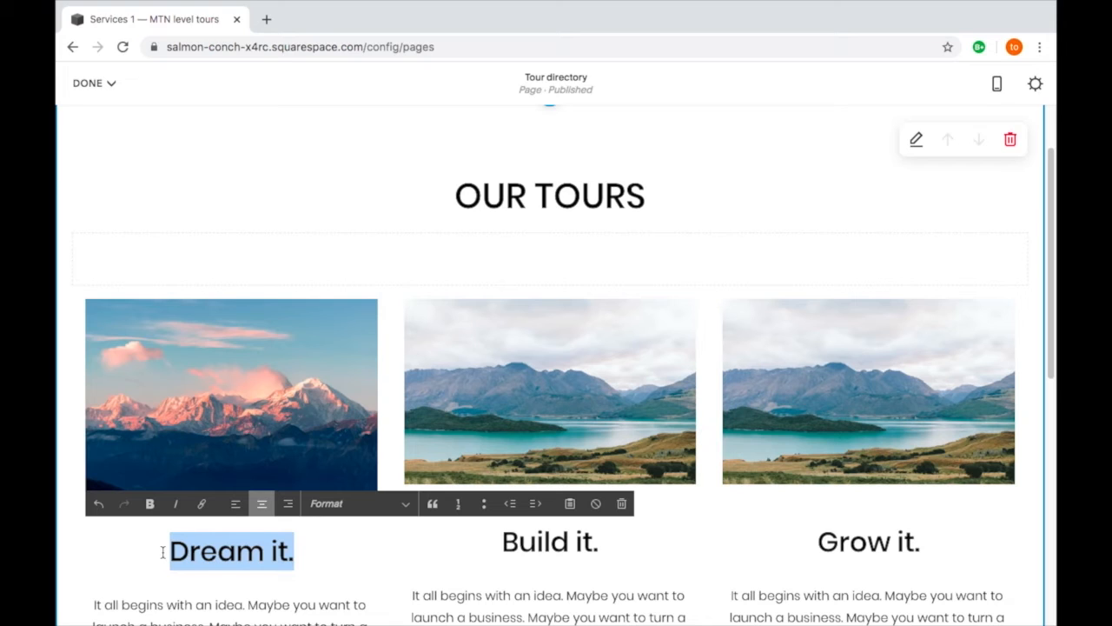
type("M")
key("BackSpace")
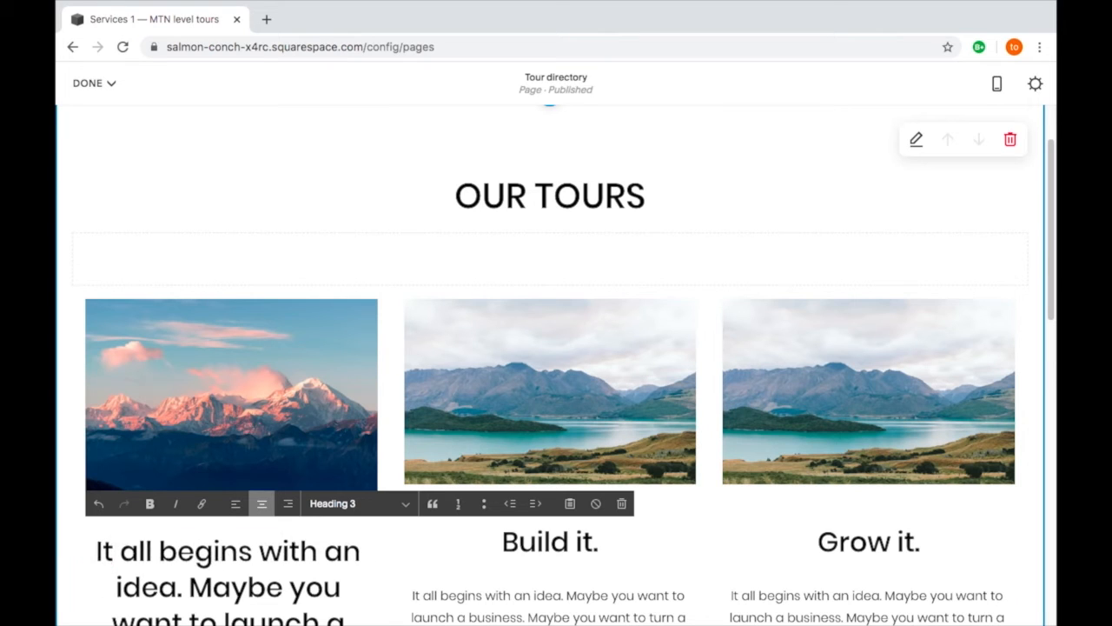
key("ctrl+z")
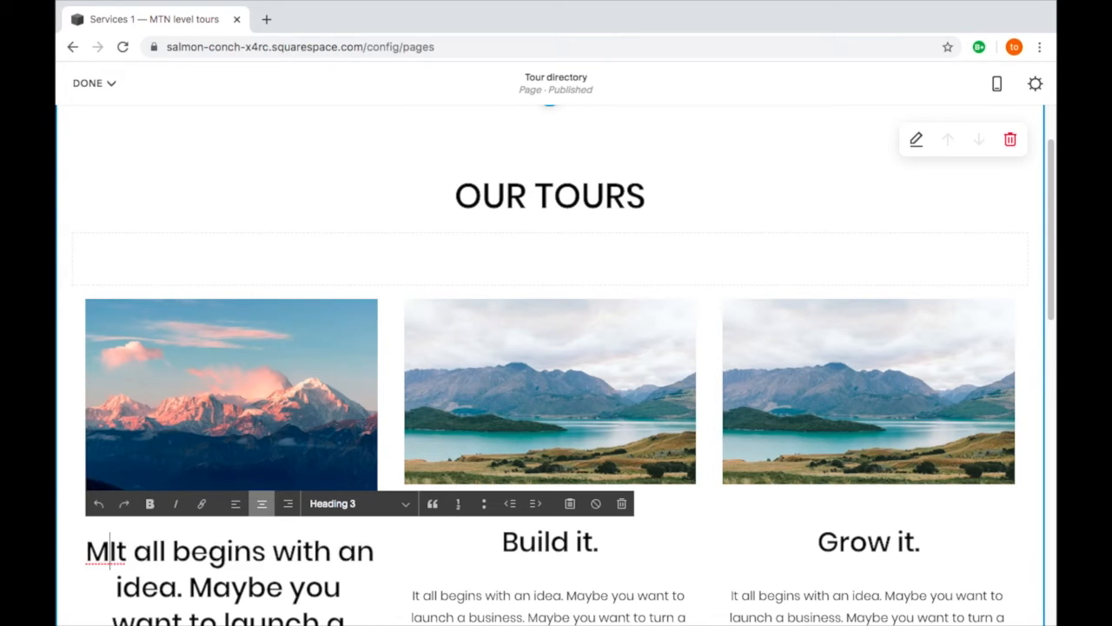
key("ctrl+z")
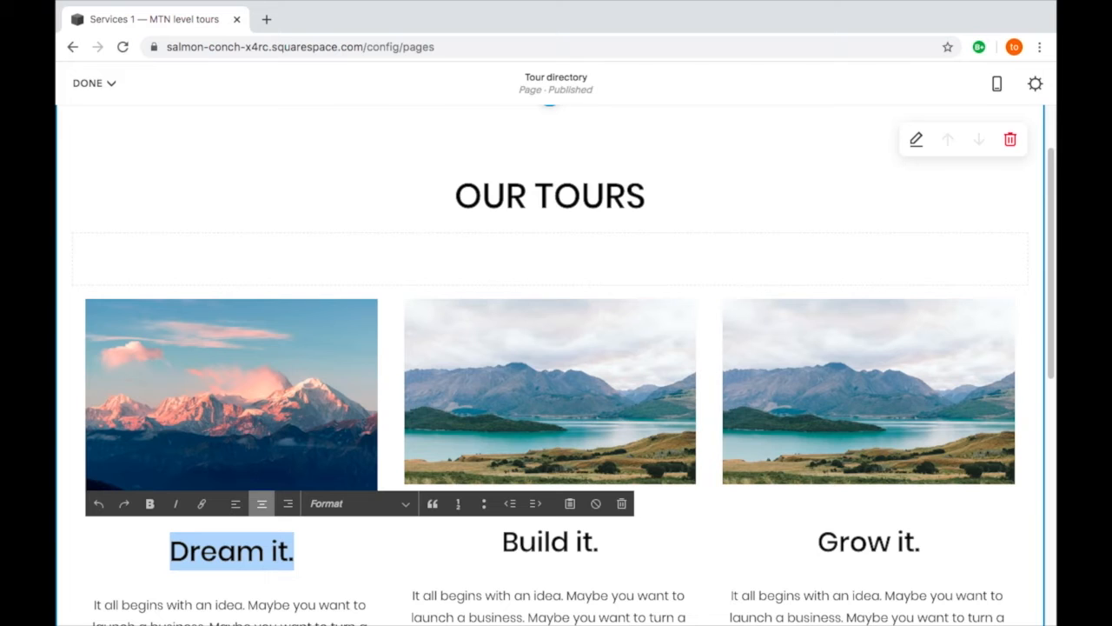
- Replace the heading "Dream it." below the mountain image with "Mountain Tour", keeping it separate from the paragraph beneath
key("Right")
key("Left")
key("BackSpace")
key("BackSpace")
key("BackSpace")
key("BackSpace")
key("BackSpace")
key("BackSpace")
key("BackSpace")
key("BackSpace")
key("BackSpace")
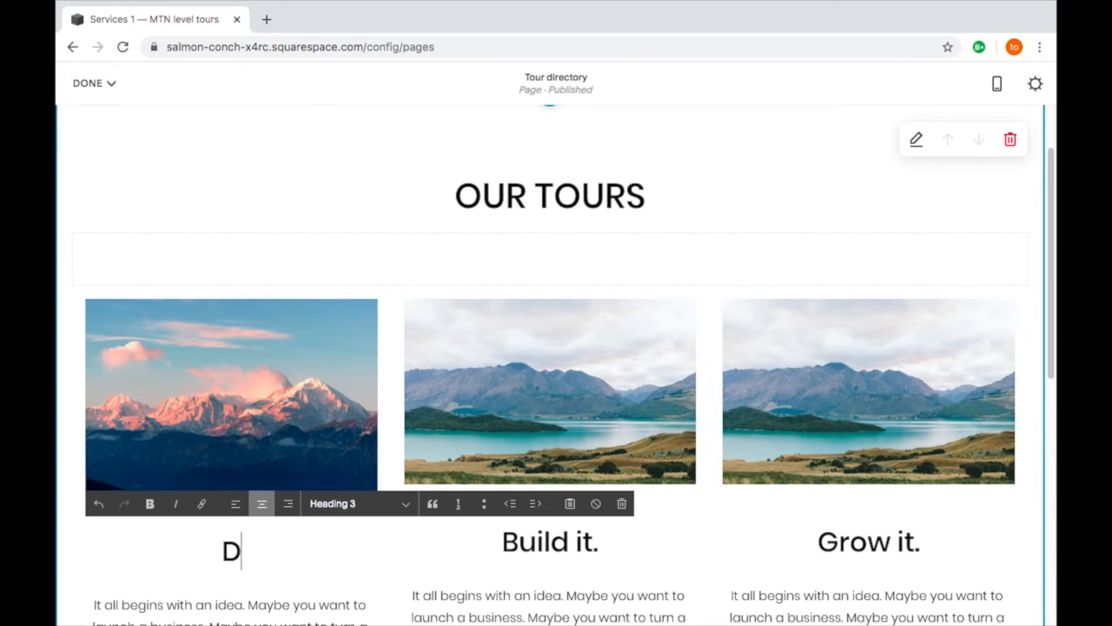
type("Mount")
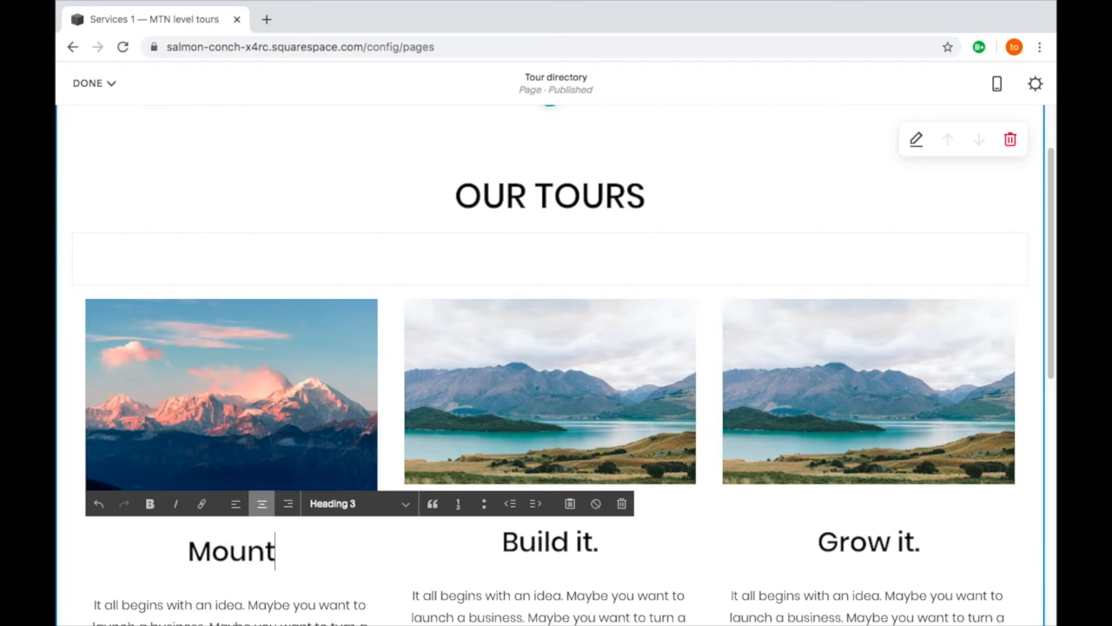
type("ain Tour")
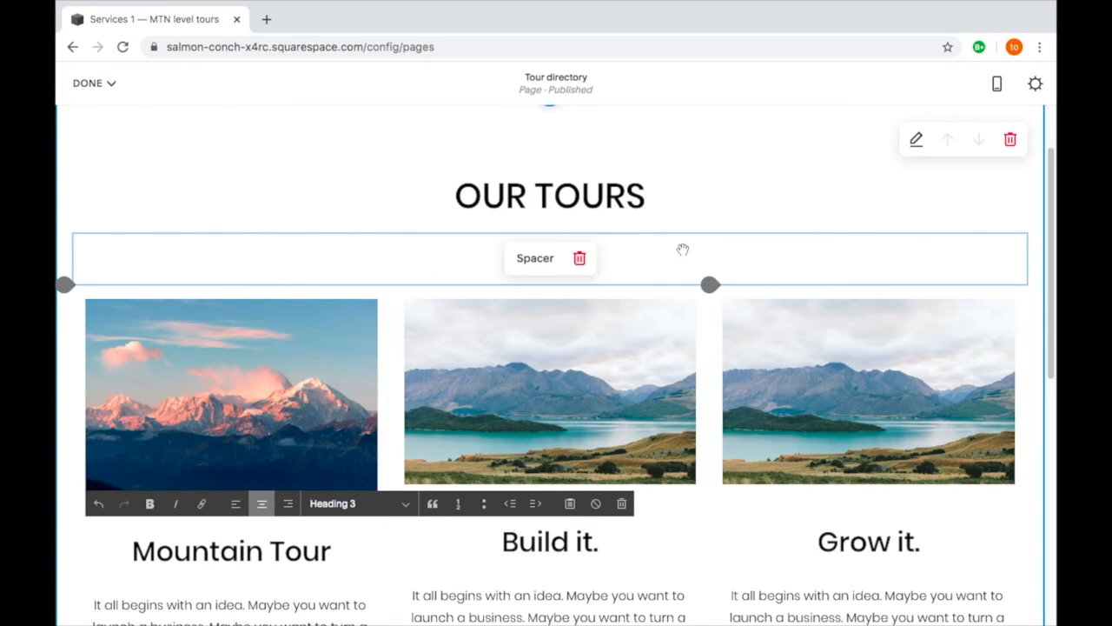
- Crop the lake image above "Build it." to a 3:2 ratio and save the change permanently
scroll(707, 259, "down", 1)
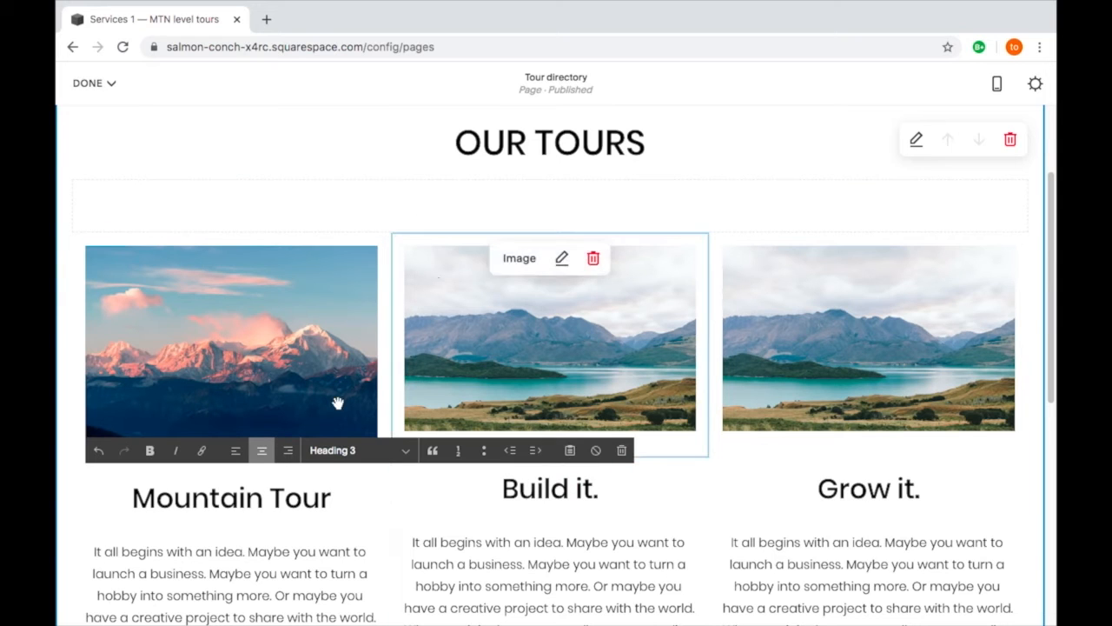
left_click(399, 151)
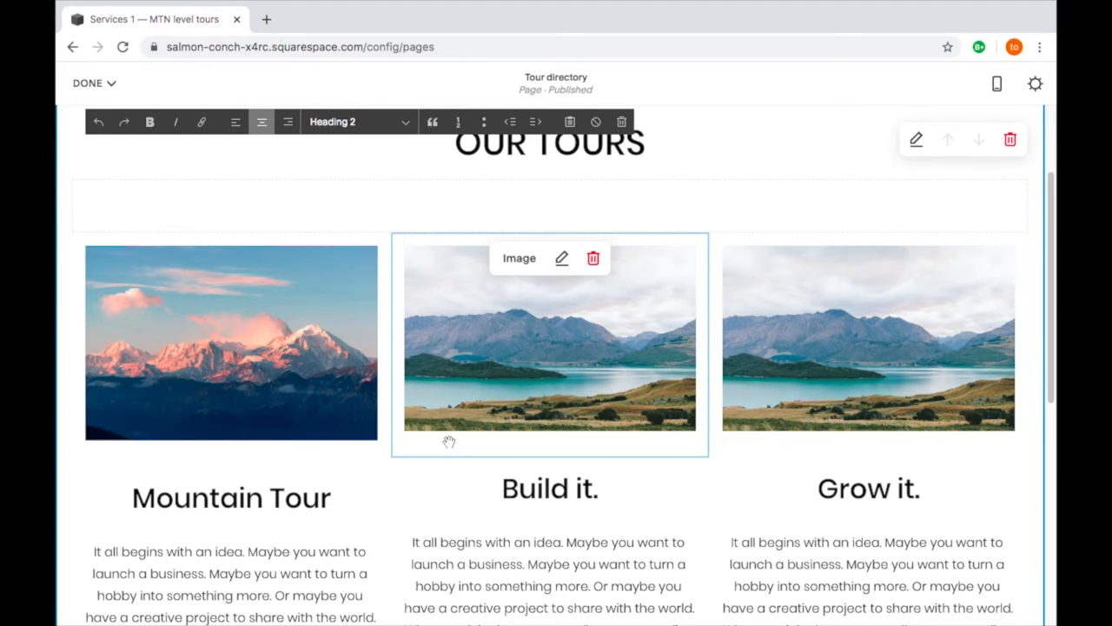
left_click(563, 260)
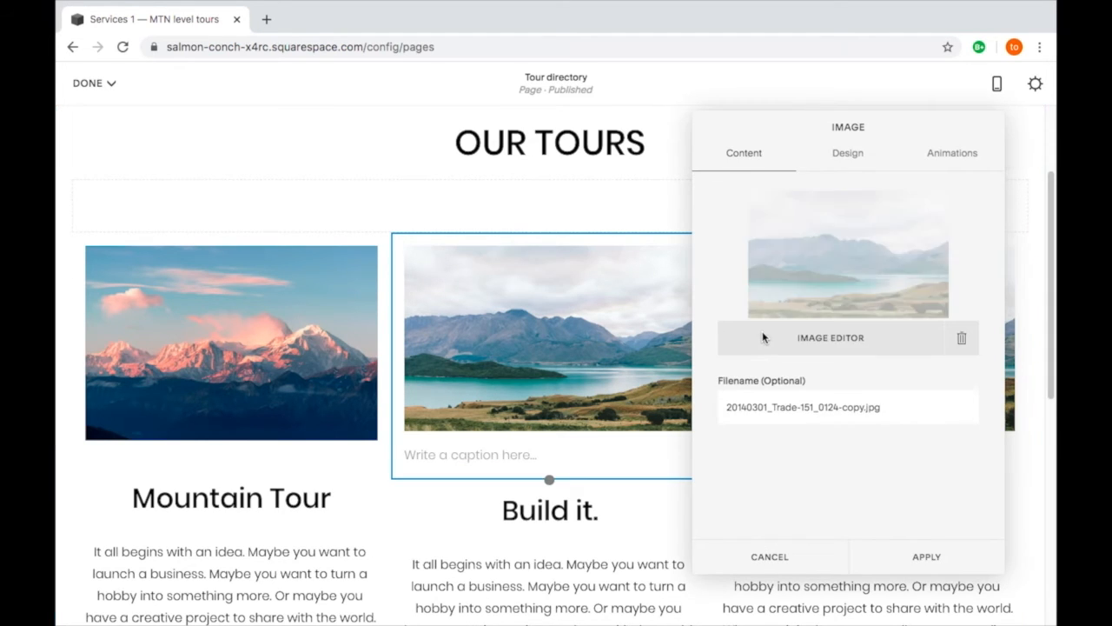
left_click(840, 342)
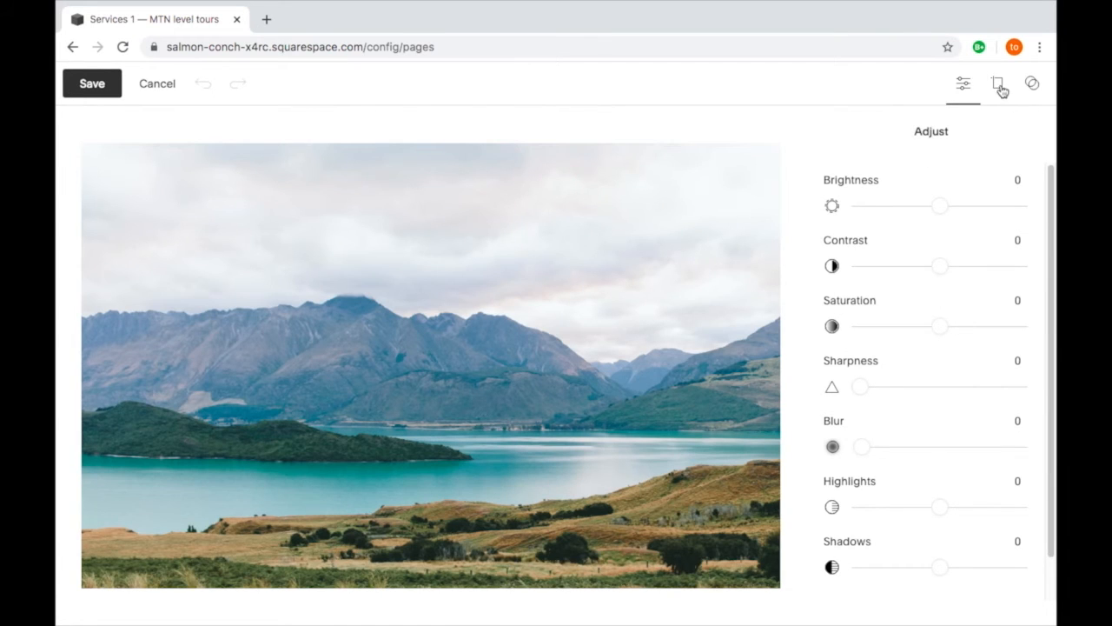
left_click(997, 83)
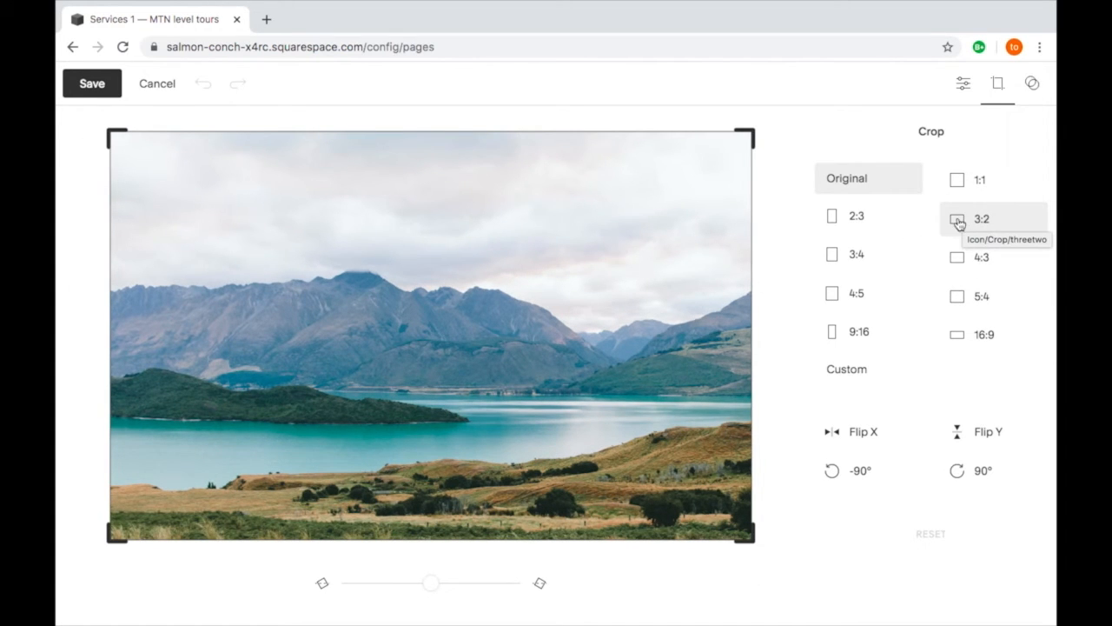
left_click(959, 223)
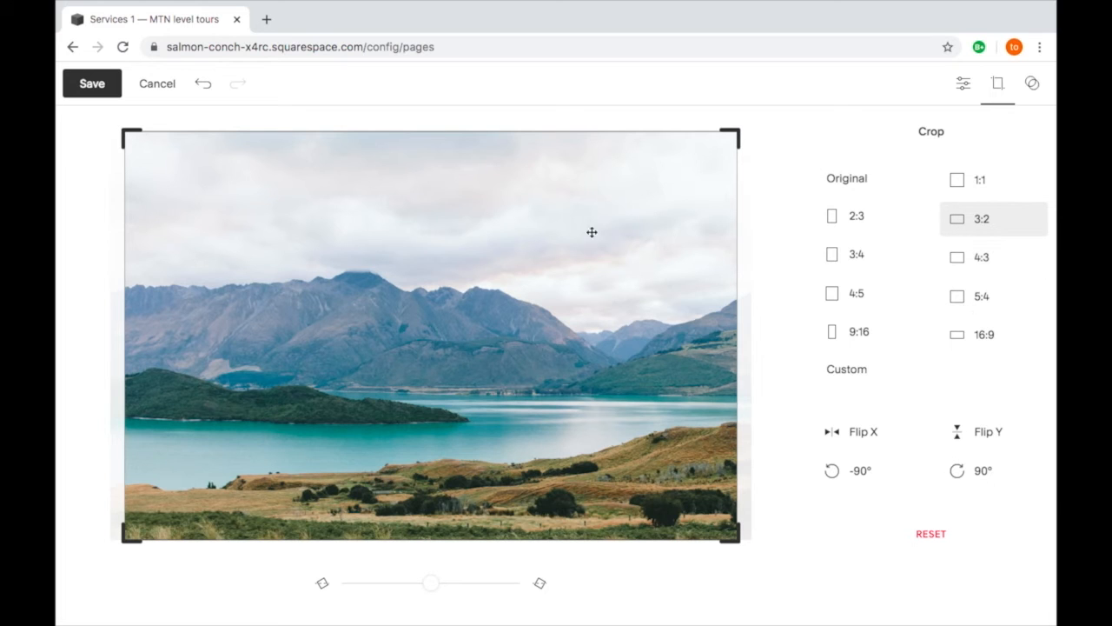
left_click(92, 83)
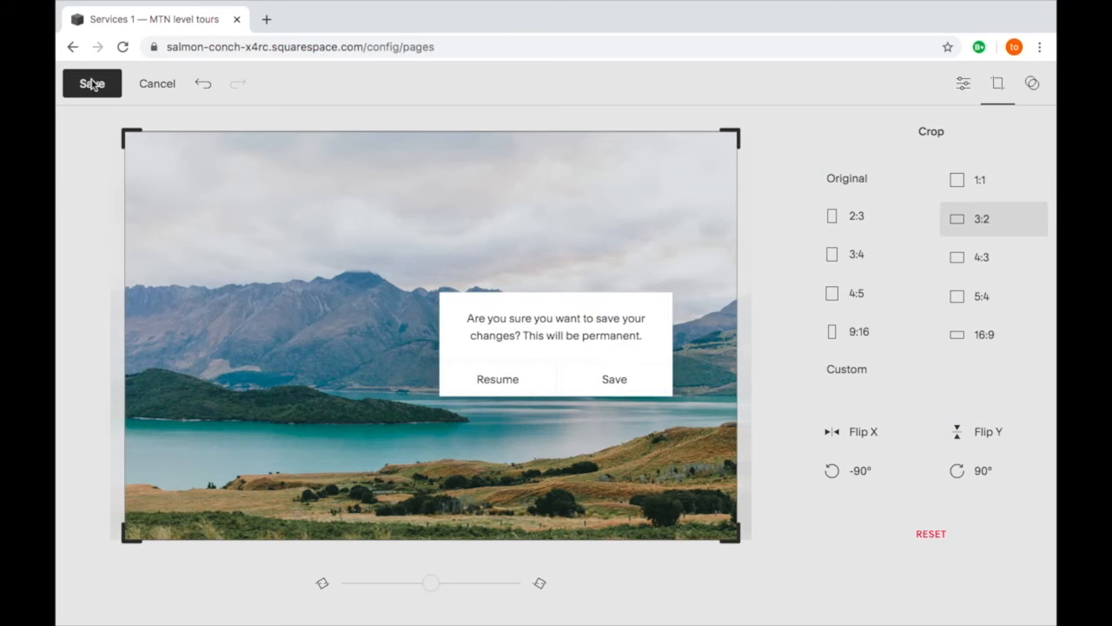
left_click(603, 385)
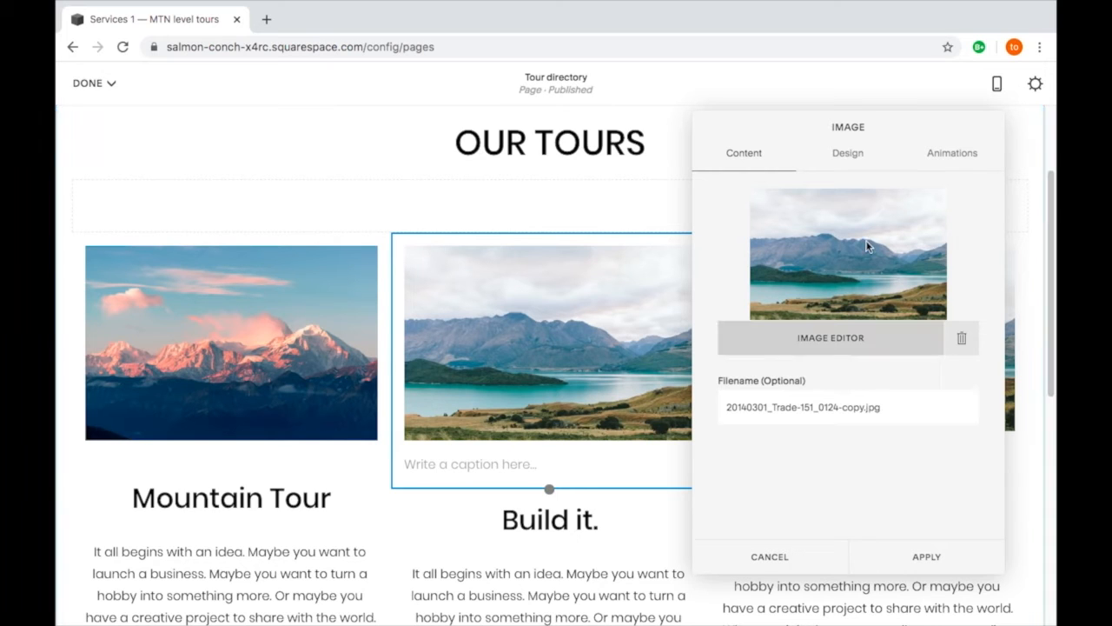
- Set the lake image's caption option to Do Not Display Caption and apply the image settings
left_click(847, 153)
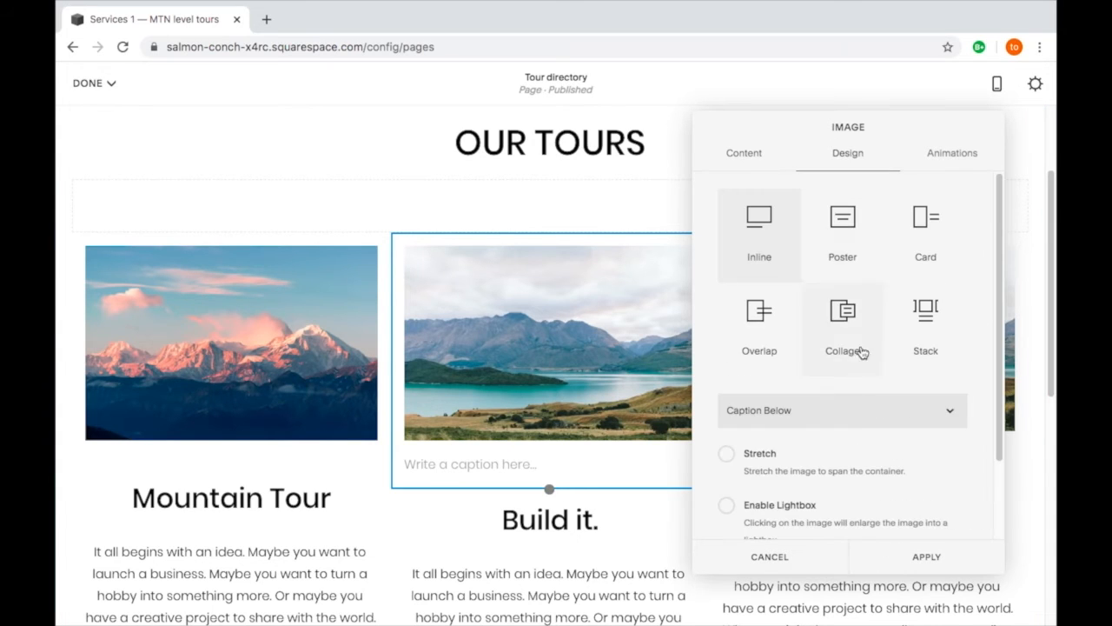
left_click(863, 413)
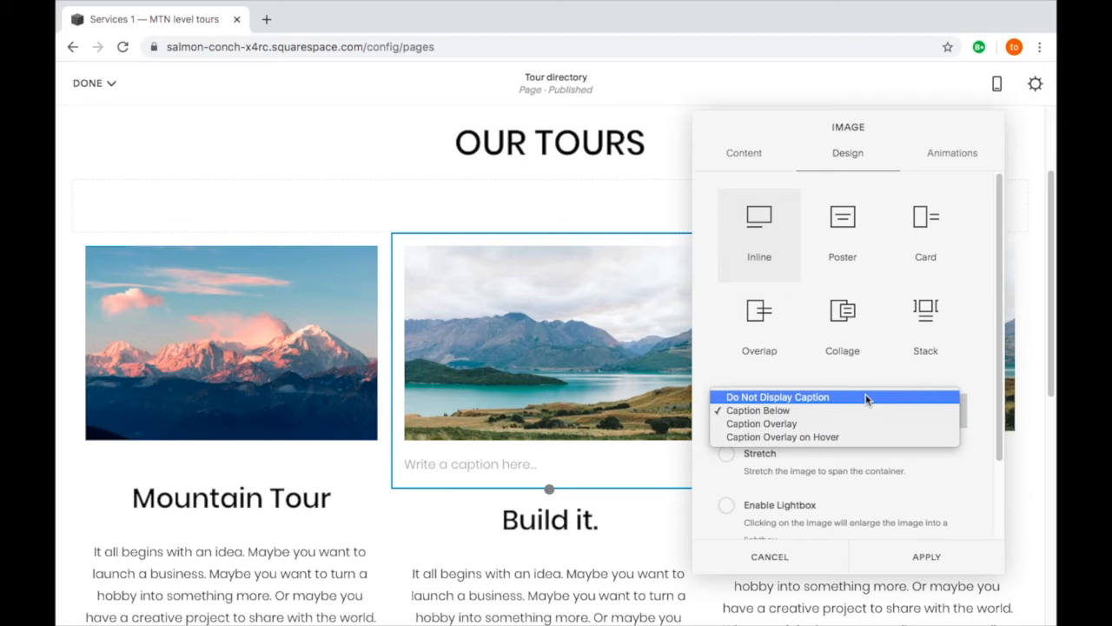
left_click(866, 397)
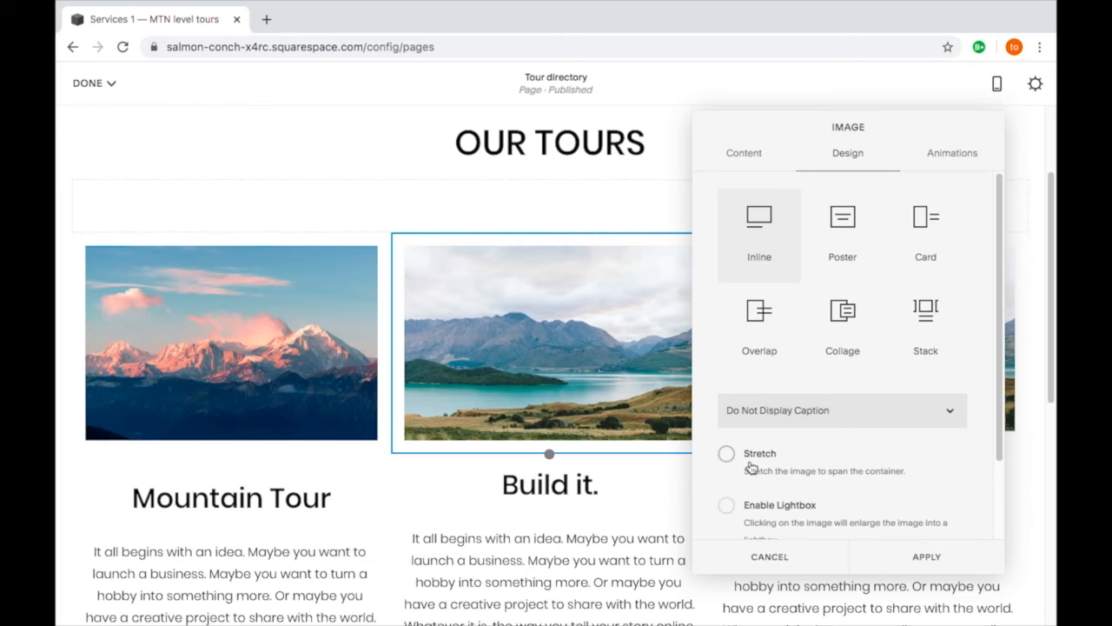
left_click(923, 561)
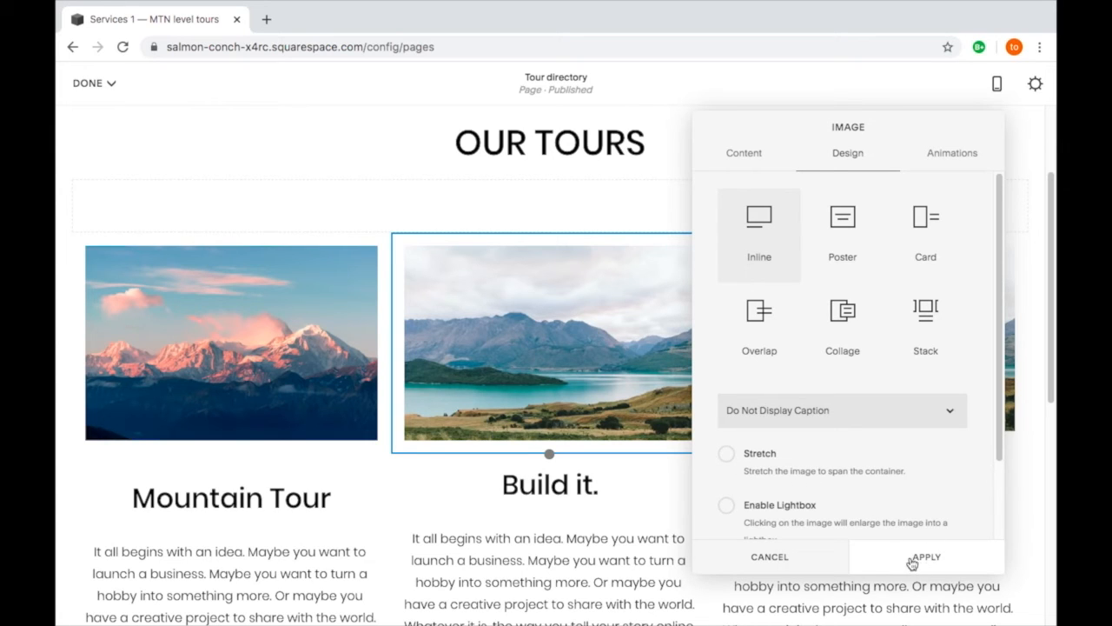
left_click(613, 510)
left_click(605, 501)
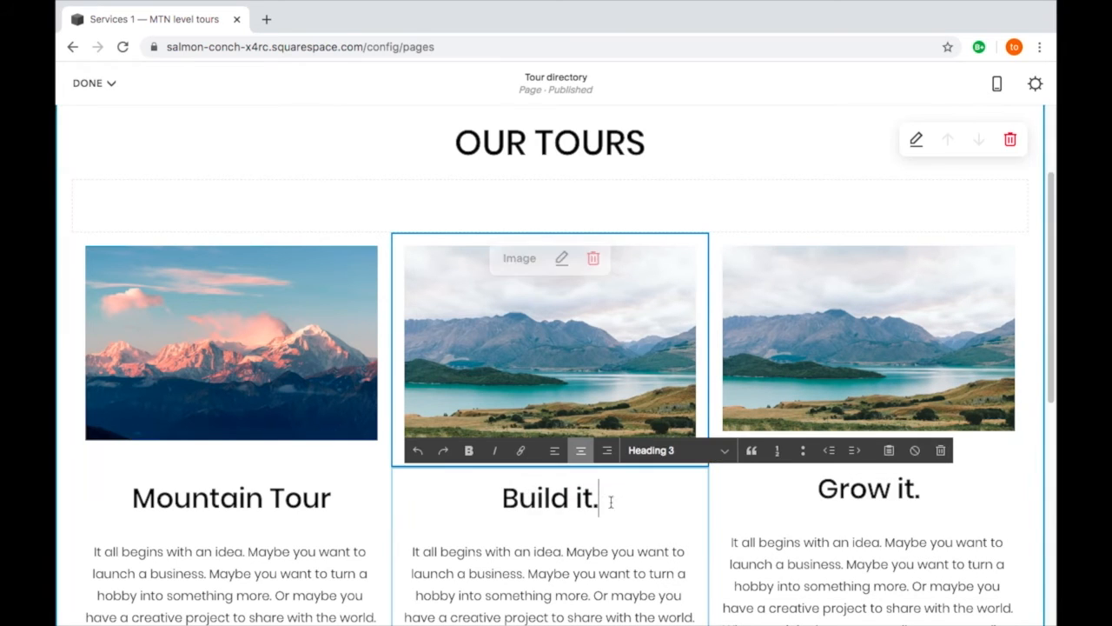
left_click_drag(605, 501, 480, 496)
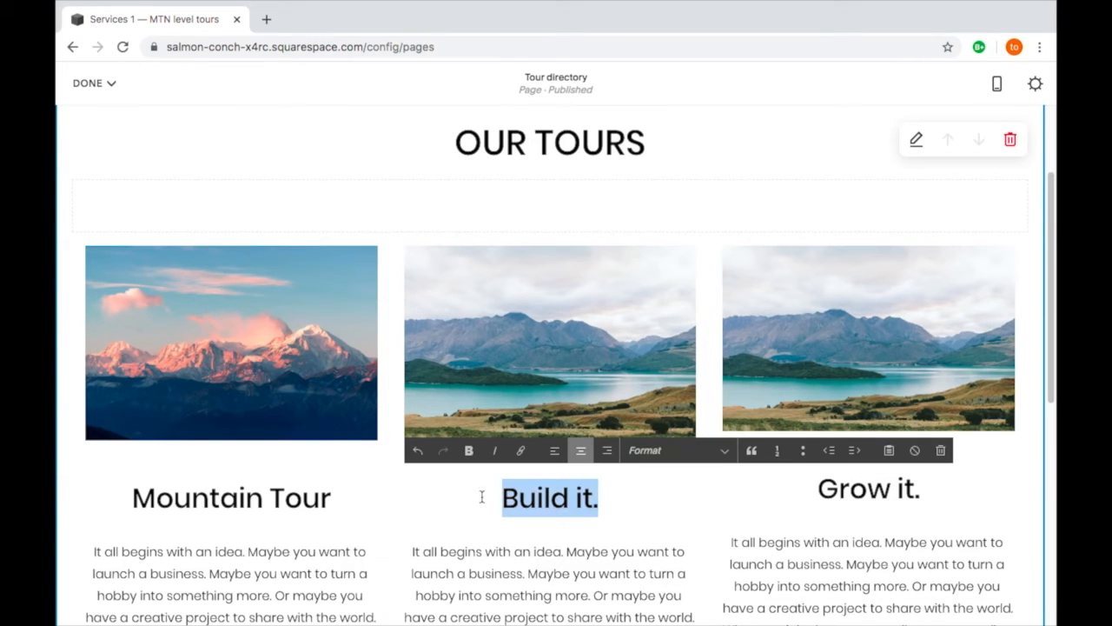
type("Lake")
key("BackSpace")
key("BackSpace")
key("BackSpace")
key("BackSpace")
key("BackSpace")
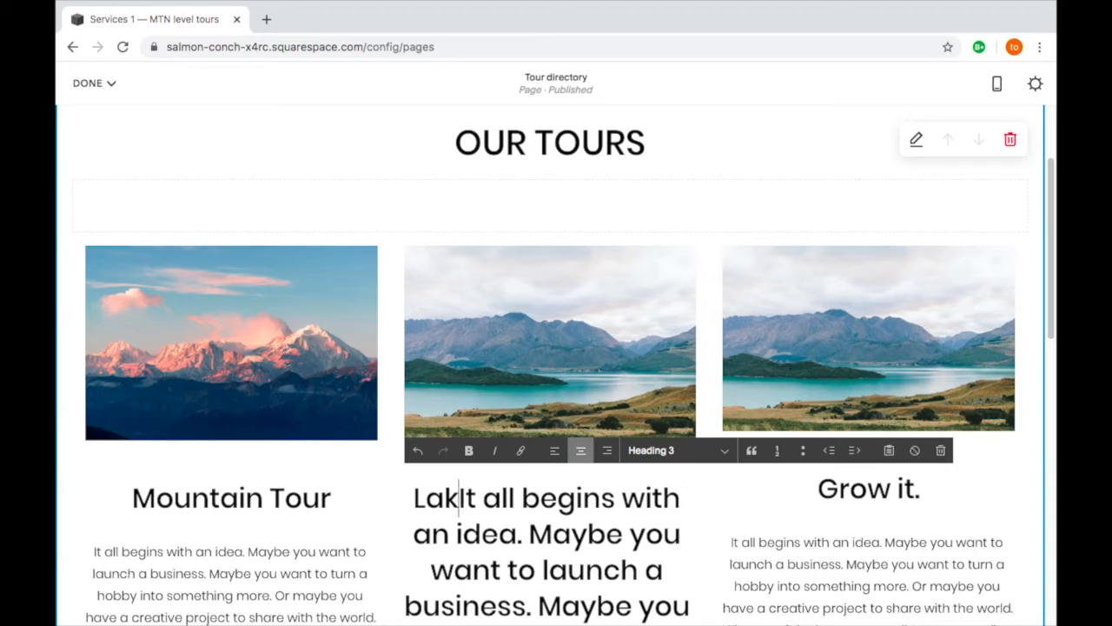
key("ctrl+z")
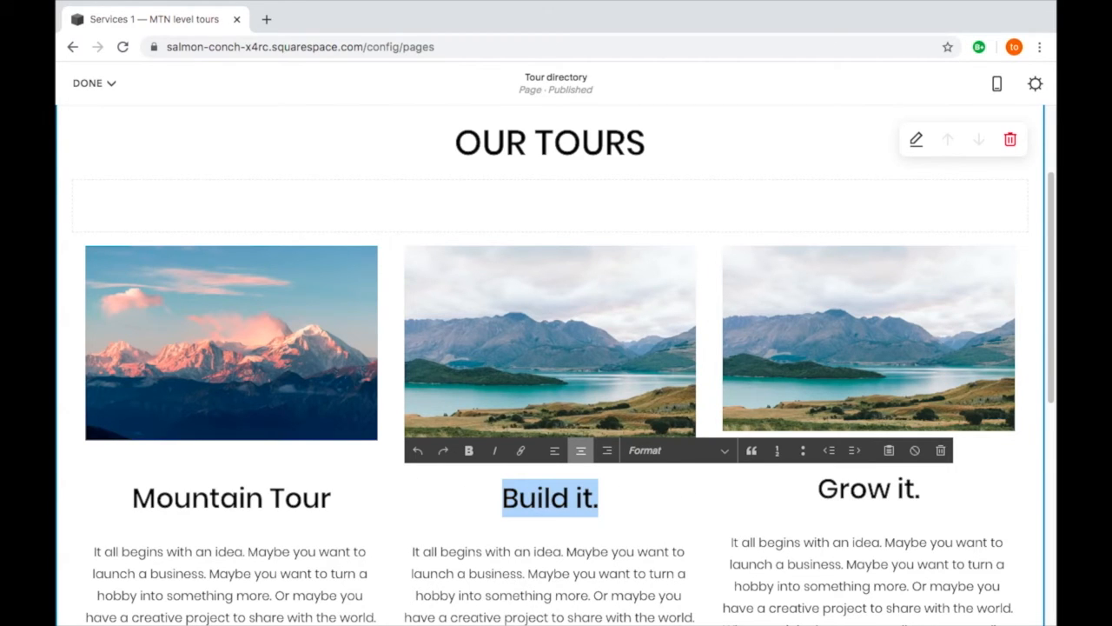
- Replace the heading "Build it." below the lake image with "Lake Tour", keeping it separate from the paragraph beneath
key("Right")
key("Left")
key("BackSpace")
key("BackSpace")
key("BackSpace")
key("BackSpace")
key("BackSpace")
key("BackSpace")
key("BackSpace")
key("BackSpace")
key("BackSpace")
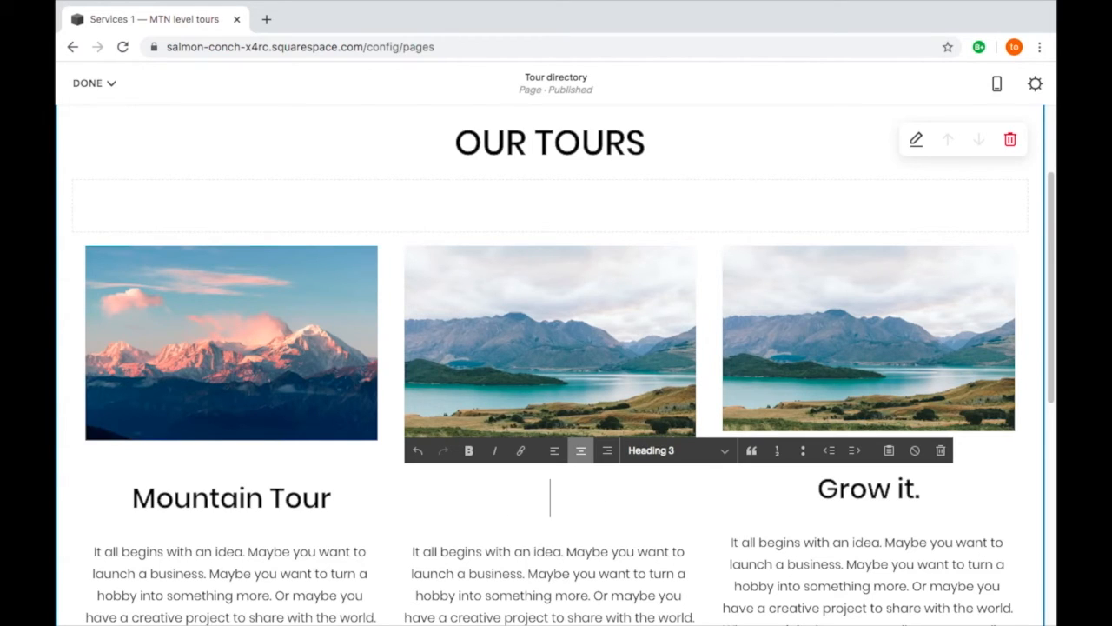
type("Lake ")
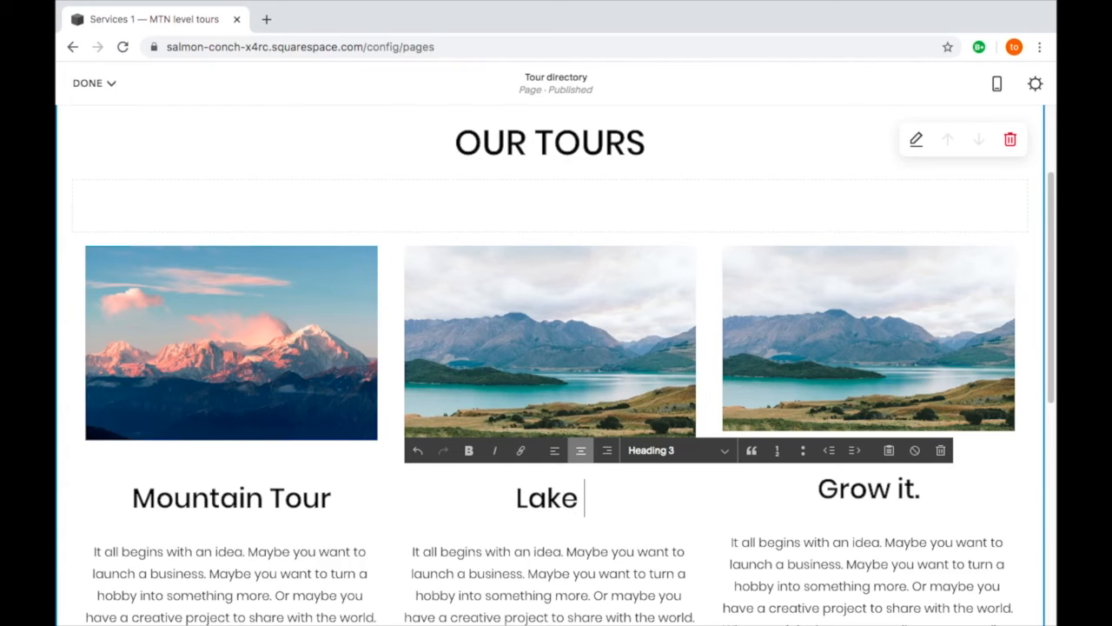
type("t")
key("BackSpace")
type("Tour")
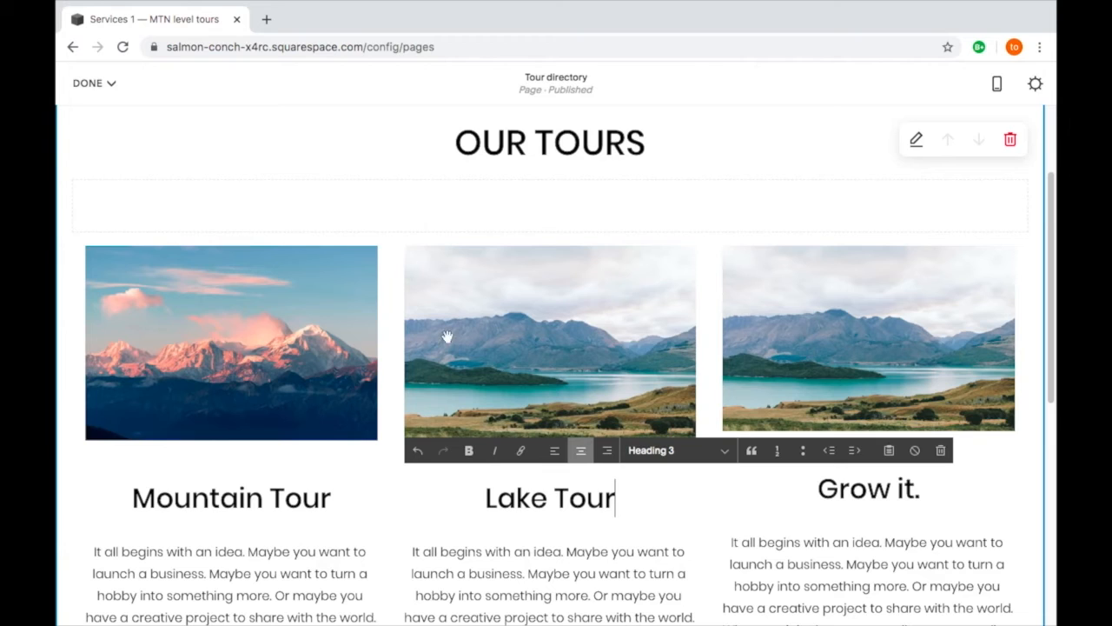
- Remove the existing lake picture from the image block above "Grow it."
left_click(816, 277)
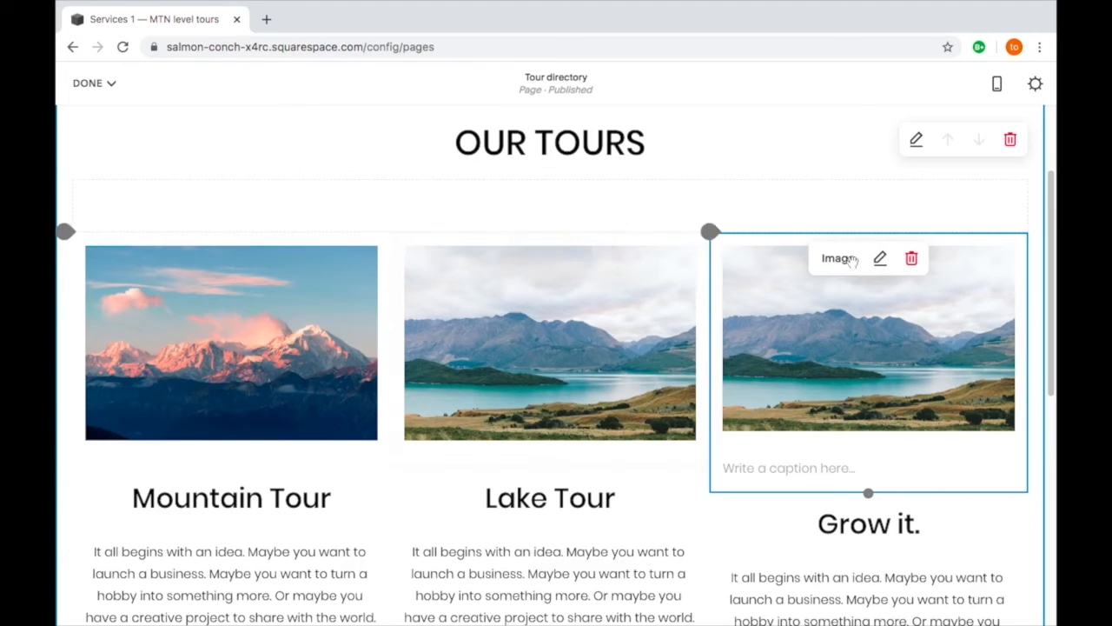
left_click(881, 261)
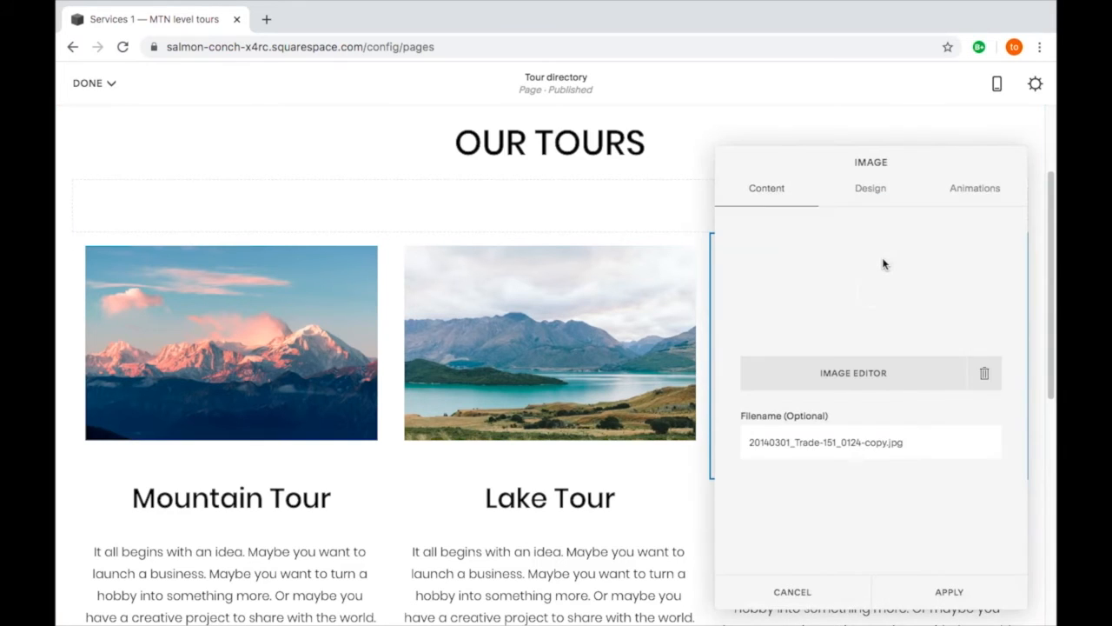
left_click(985, 372)
- Add the free Unsplash photo of a pointed mountain peak reflected in a lake to the image block above "Grow it."
left_click(892, 375)
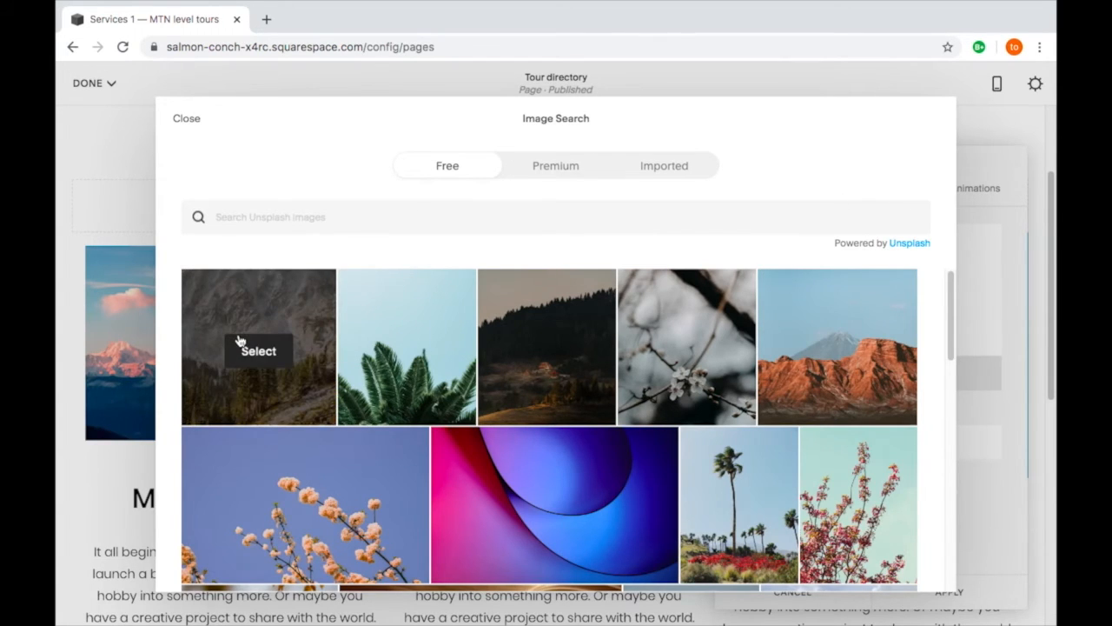
scroll(240, 340, "down", 2)
scroll(339, 368, "down", 1)
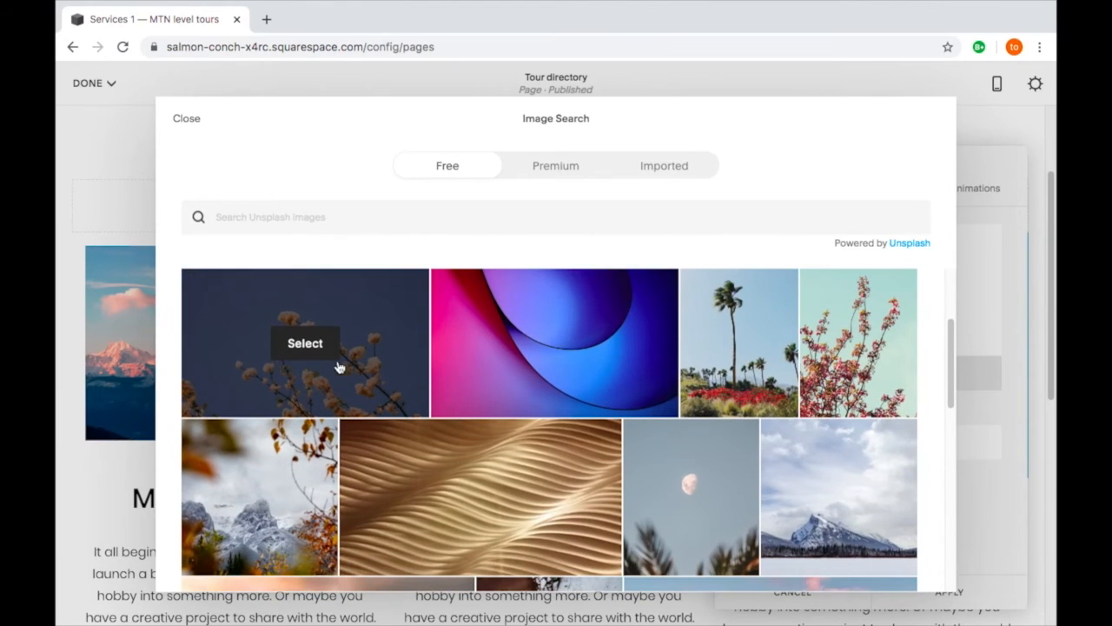
scroll(461, 380, "down", 4)
scroll(463, 383, "down", 5)
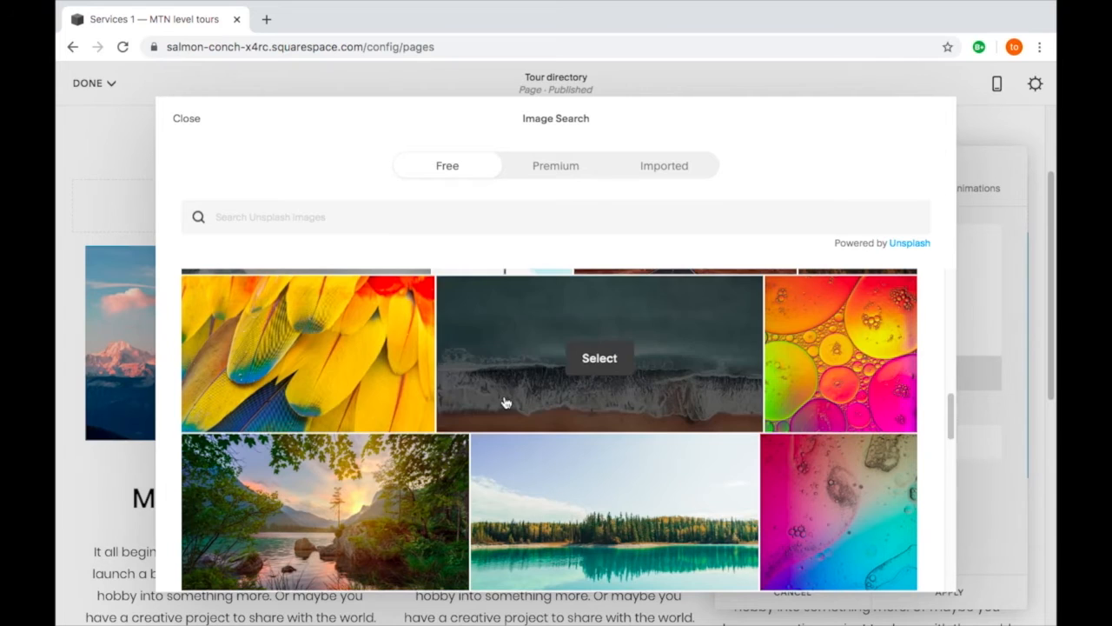
scroll(506, 402, "down", 3)
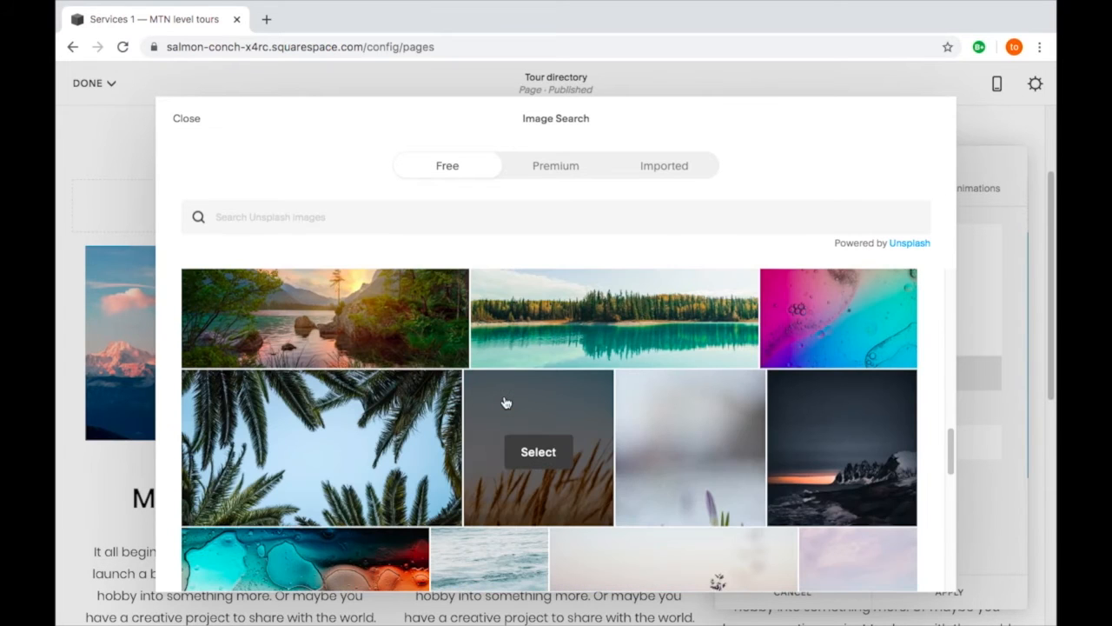
scroll(505, 402, "down", 5)
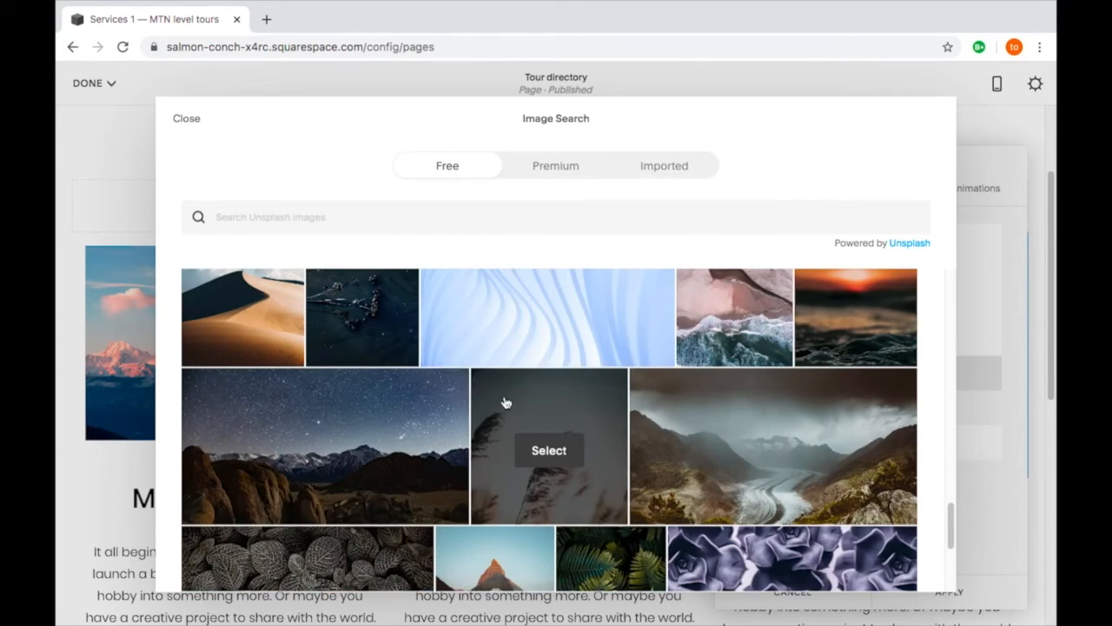
scroll(506, 402, "down", 3)
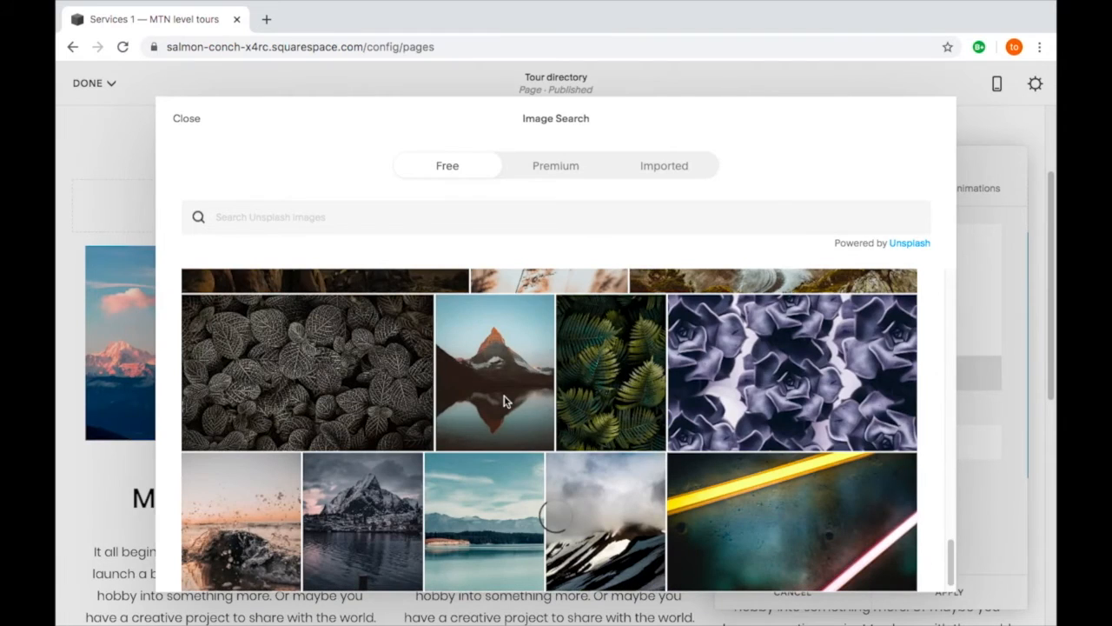
mouse_move(501, 382)
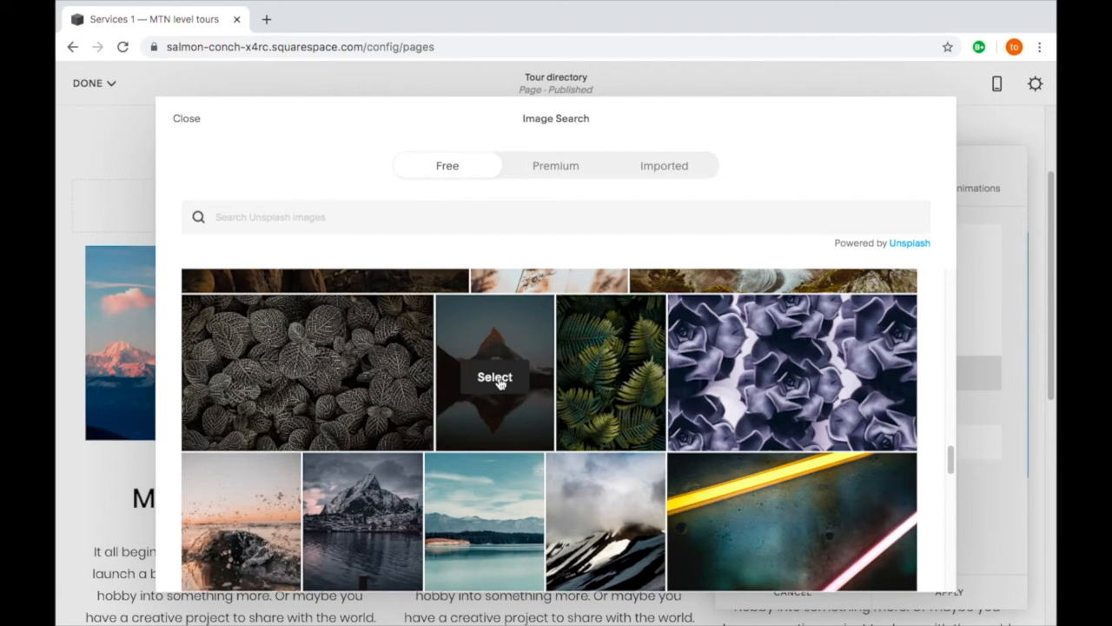
left_click(499, 379)
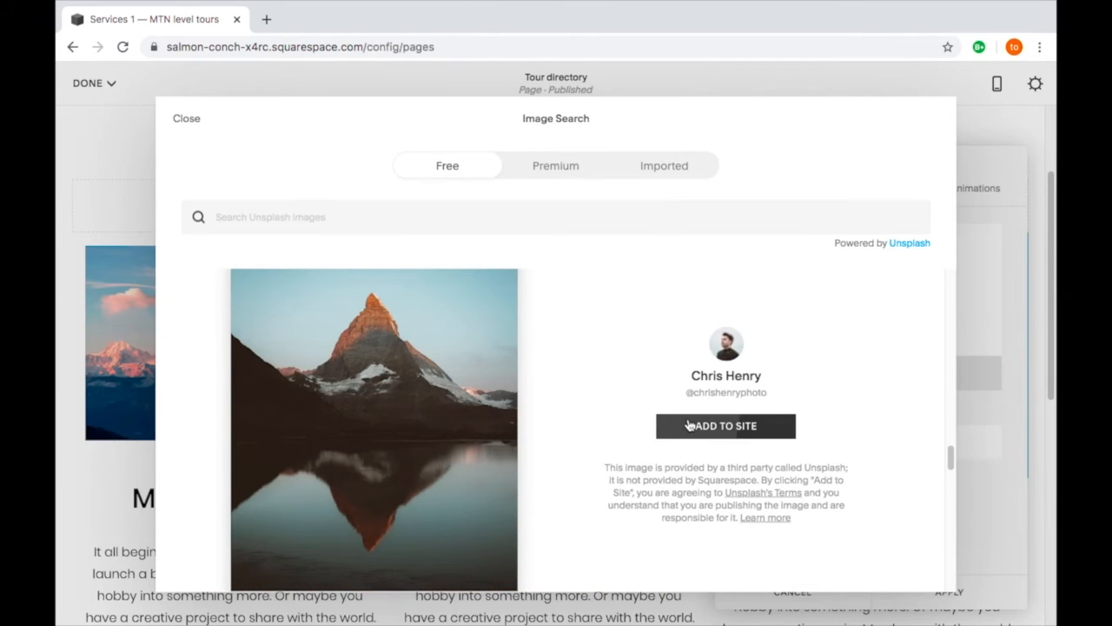
left_click(689, 424)
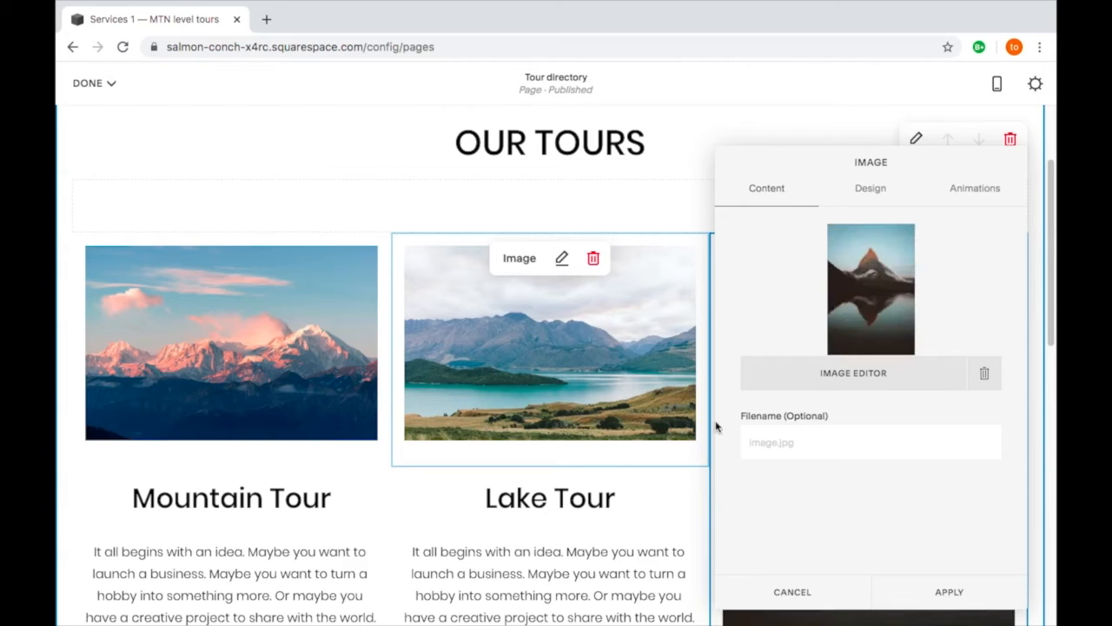
- Set the new peak image's caption option to Do Not Display Caption and apply the image settings
left_click(870, 188)
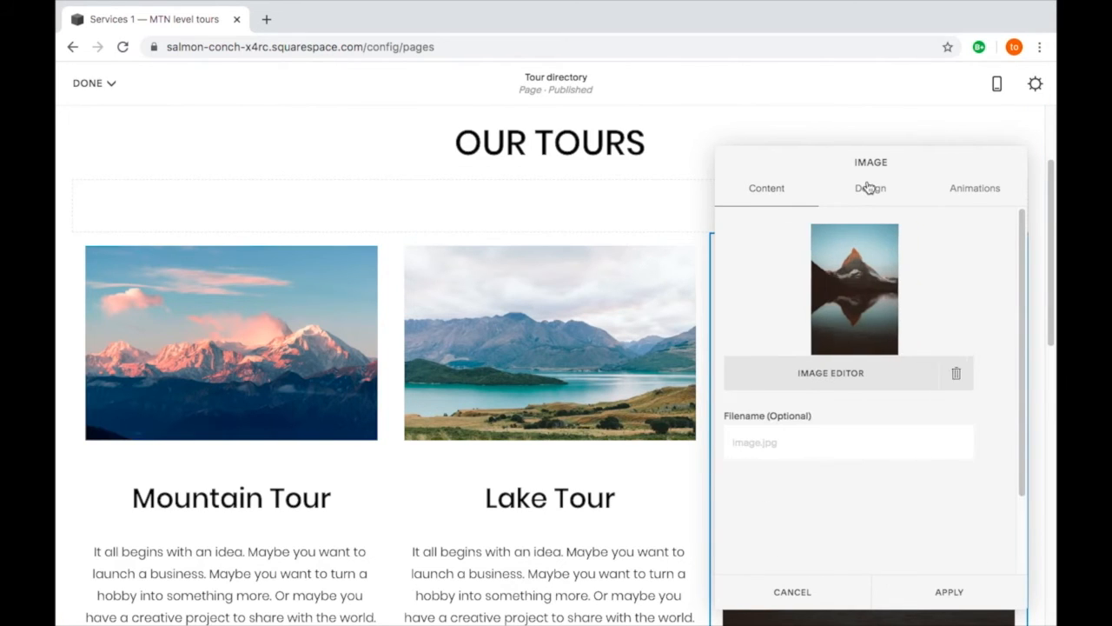
left_click(904, 463)
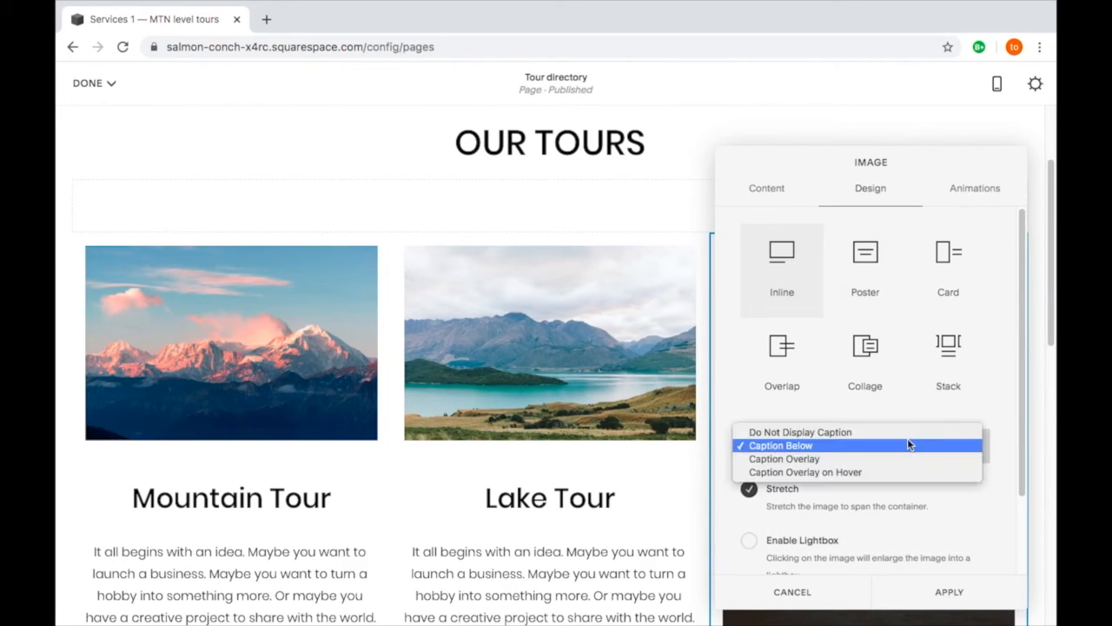
left_click(910, 433)
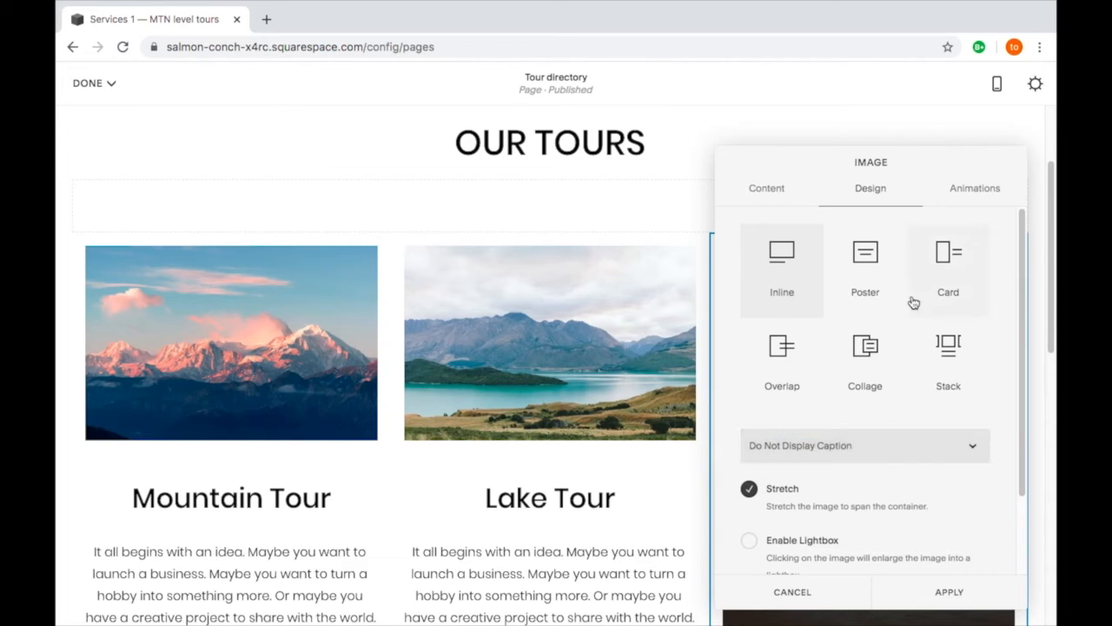
scroll(910, 308, "down", 1)
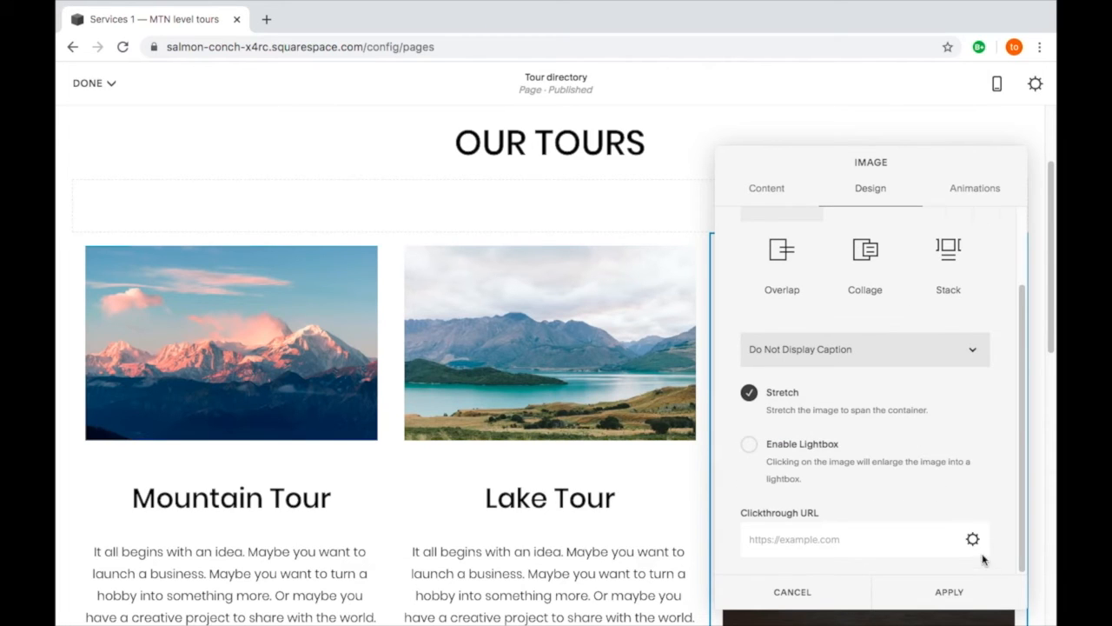
left_click(942, 592)
- Crop the peak image above "Grow it." to a 3:2 ratio, framing the mountain summit without its reflection
scroll(686, 460, "down", 1)
scroll(671, 468, "down", 2)
scroll(669, 464, "up", 2)
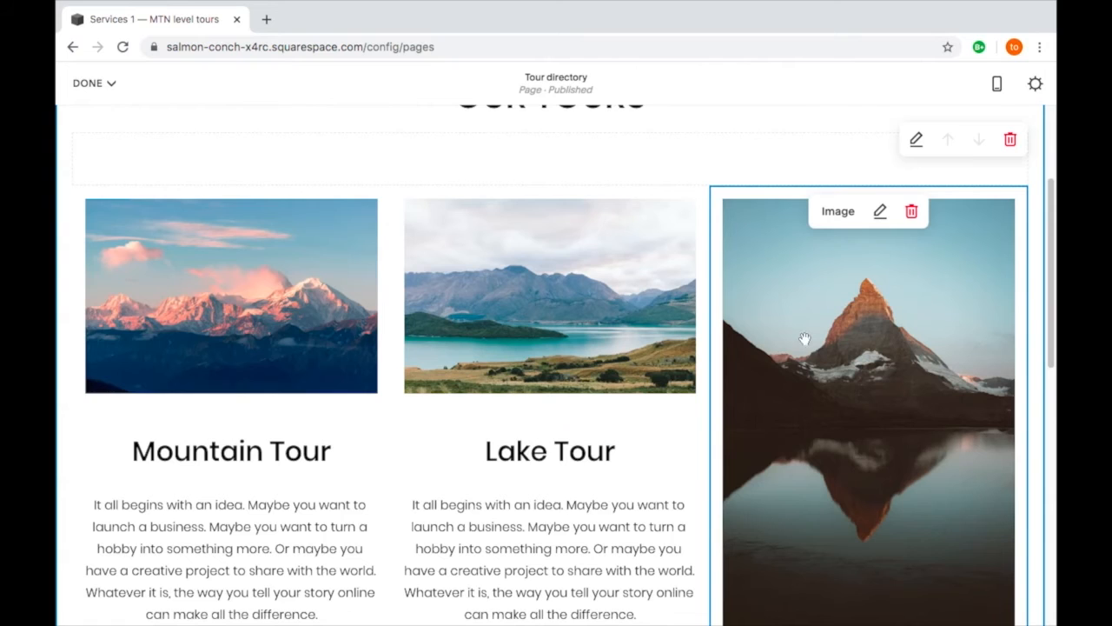
scroll(797, 467, "down", 2)
scroll(862, 409, "up", 2)
left_click(880, 212)
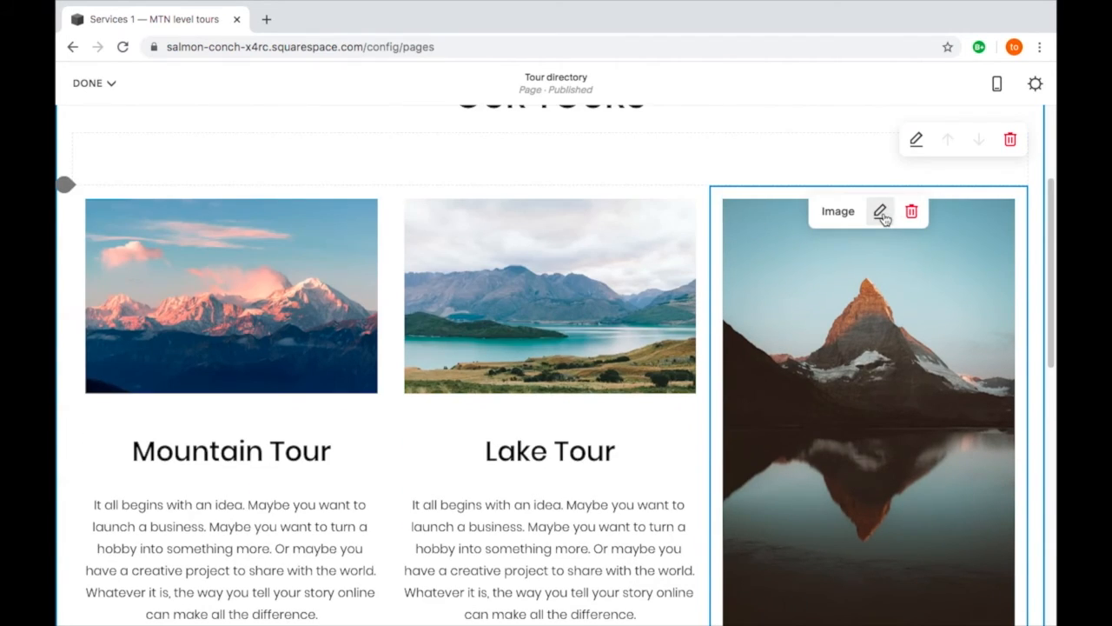
left_click(880, 213)
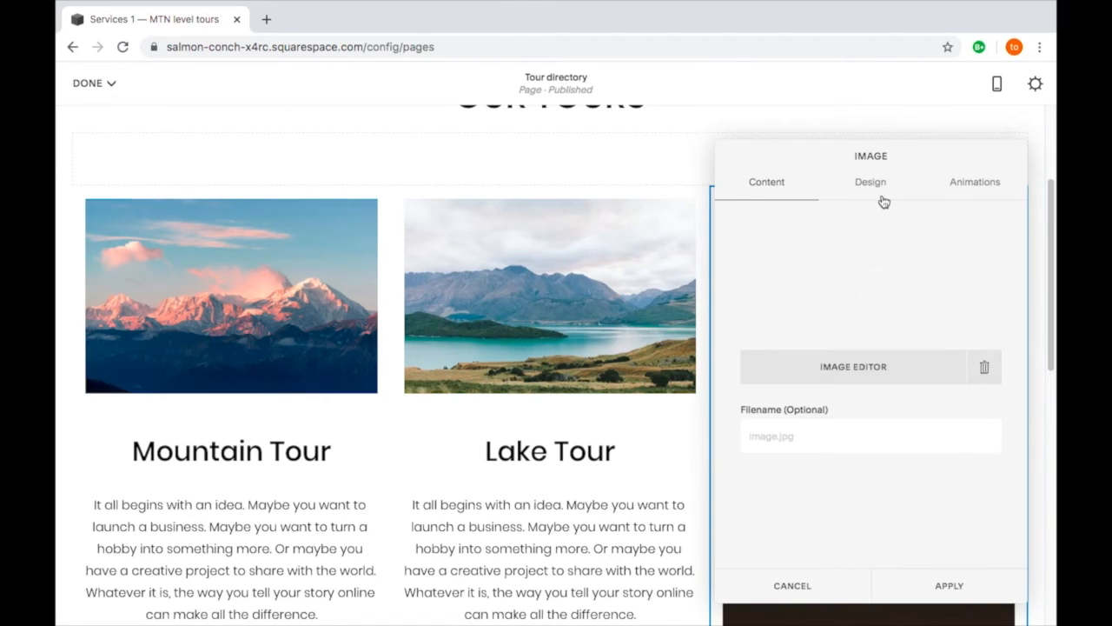
left_click(865, 368)
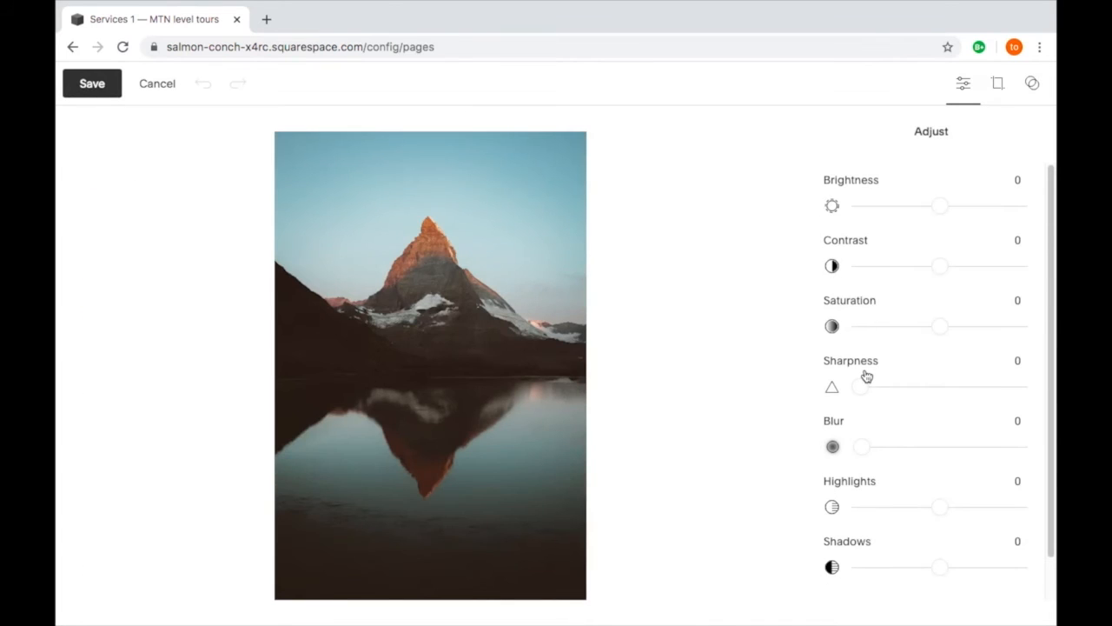
left_click(1000, 83)
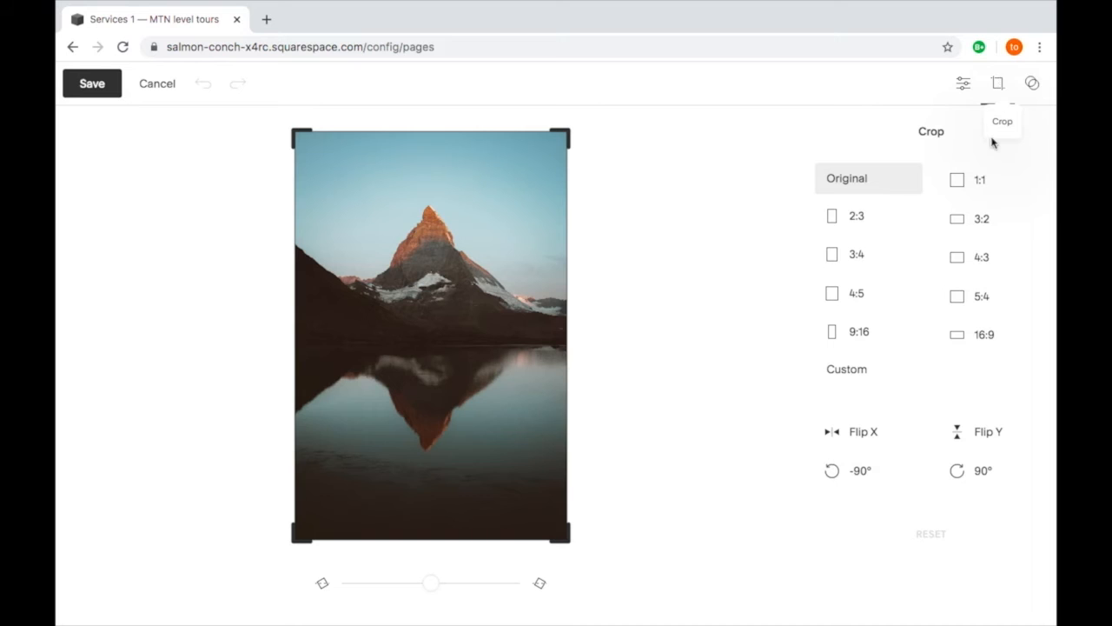
left_click(962, 228)
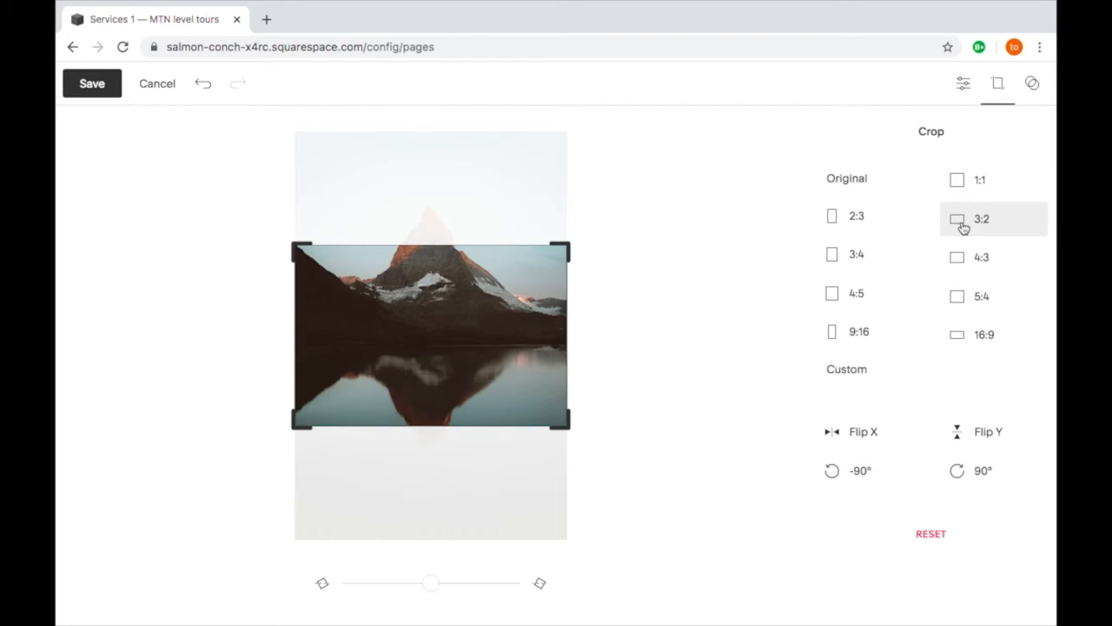
left_click_drag(469, 288, 239, 131)
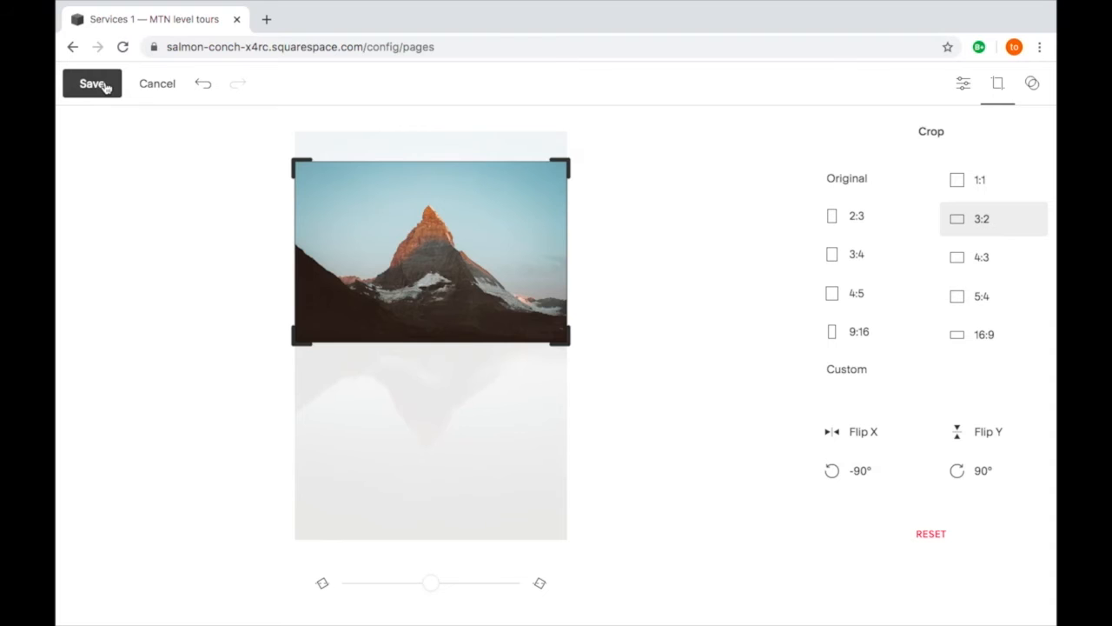
- Save the peak image's crop permanently and apply the image block's settings
left_click(106, 87)
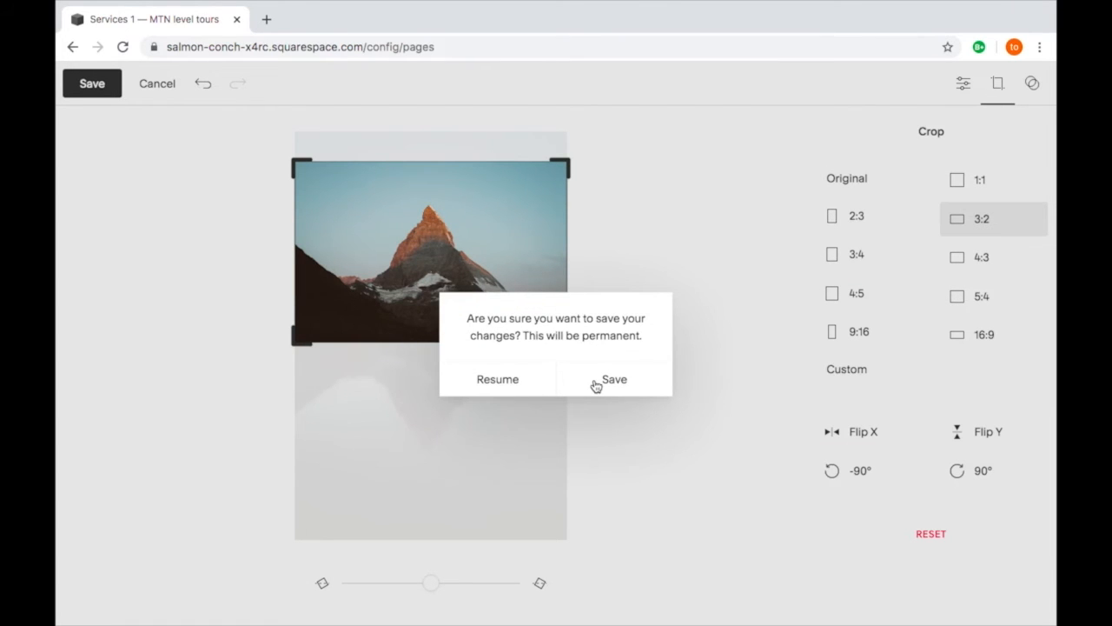
left_click(596, 383)
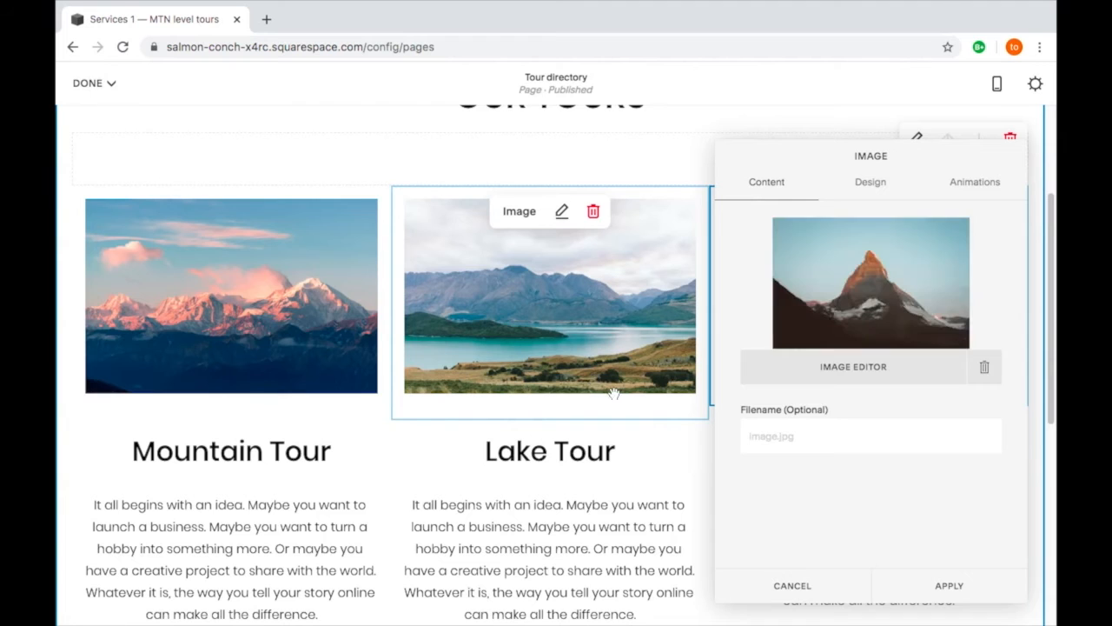
left_click(965, 596)
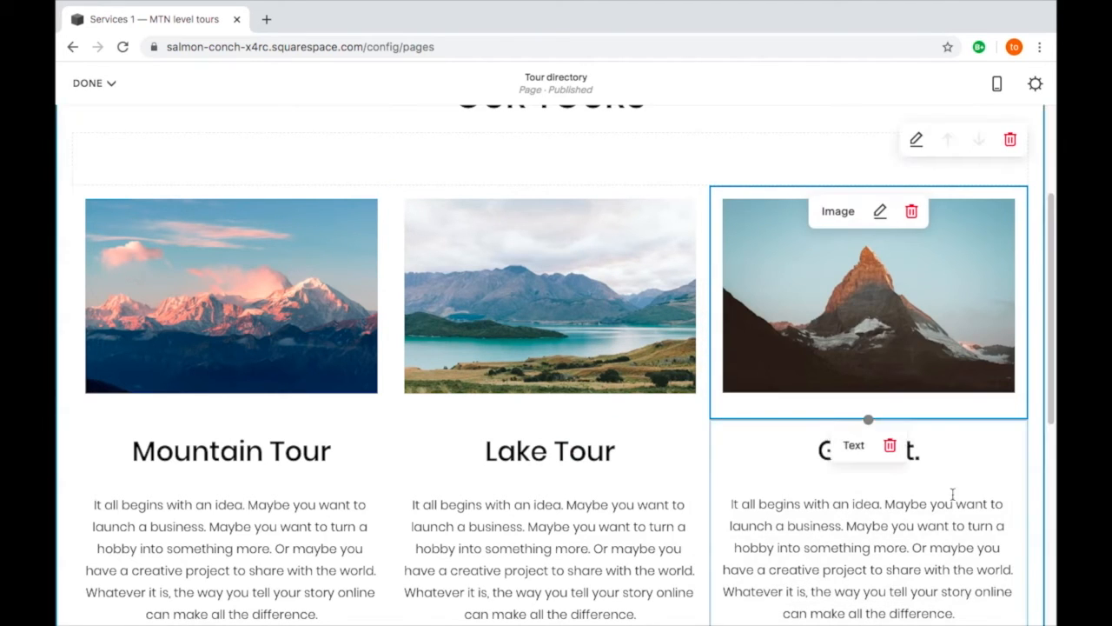
- Replace the "Grow it." heading with "Peak Tour" and save the Tour directory page's edits
left_click(934, 447)
left_click_drag(930, 449, 822, 452)
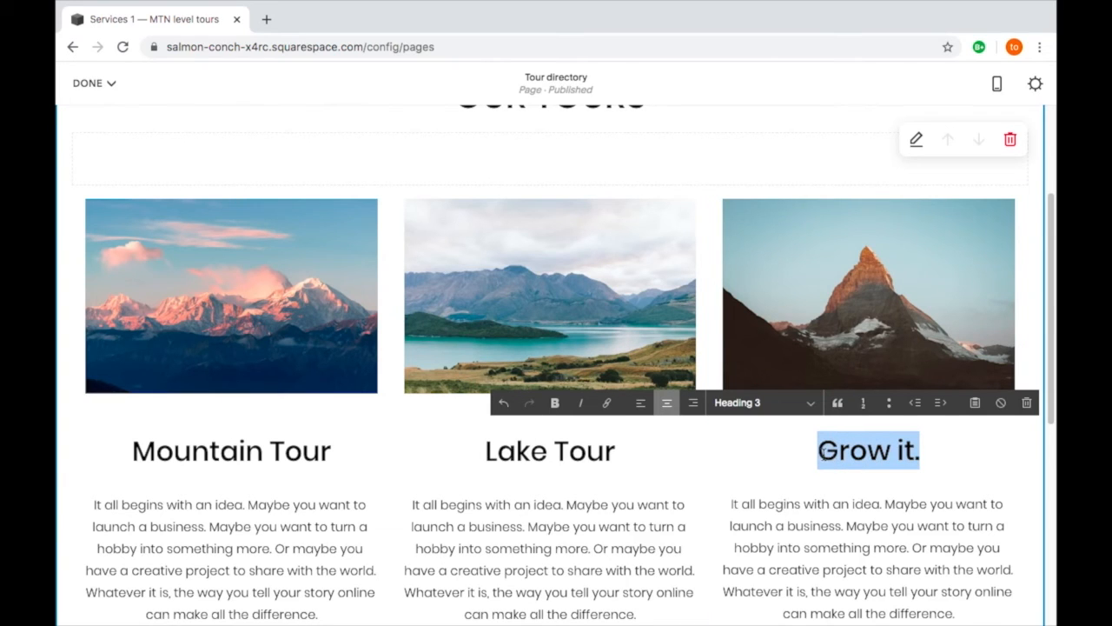
type("Peak t")
key("BackSpace")
type("Tour")
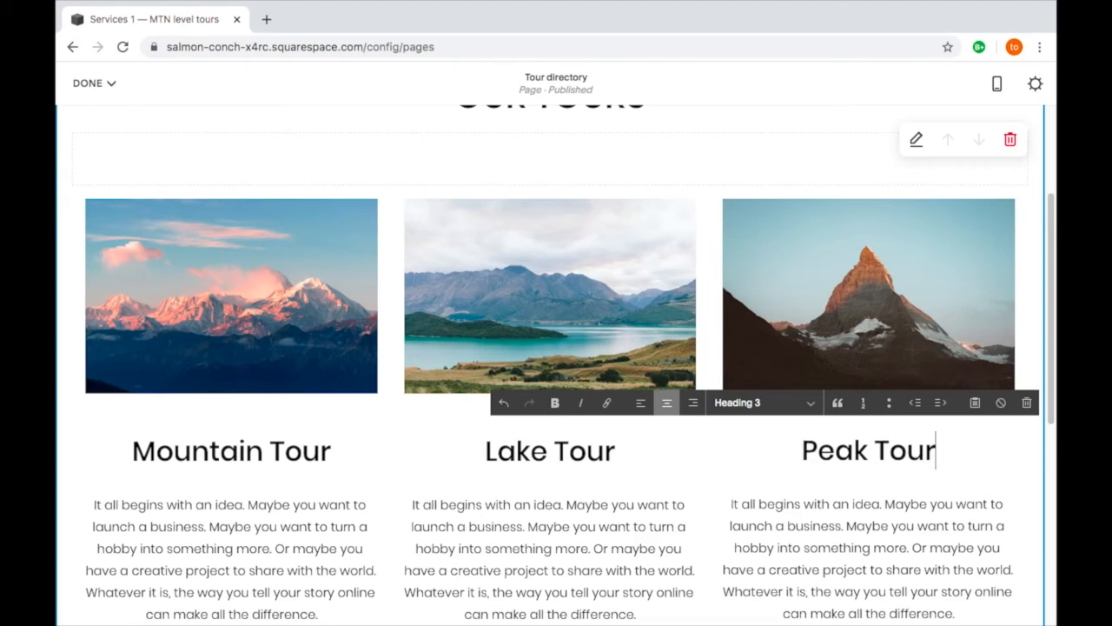
left_click(934, 537)
mouse_move(777, 148)
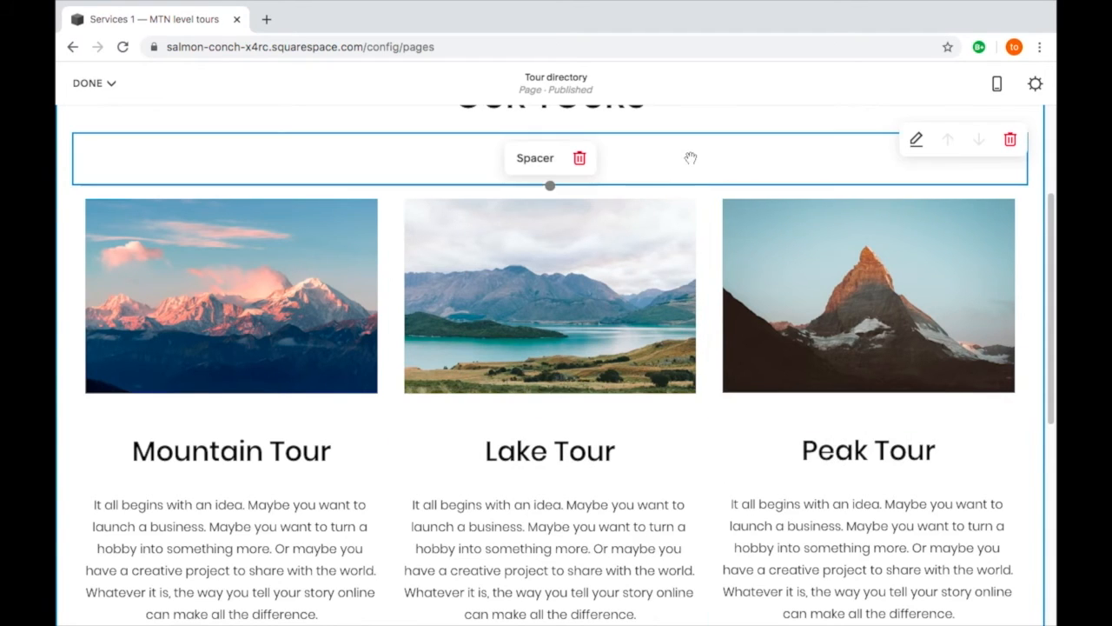
left_click(113, 85)
left_click(104, 117)
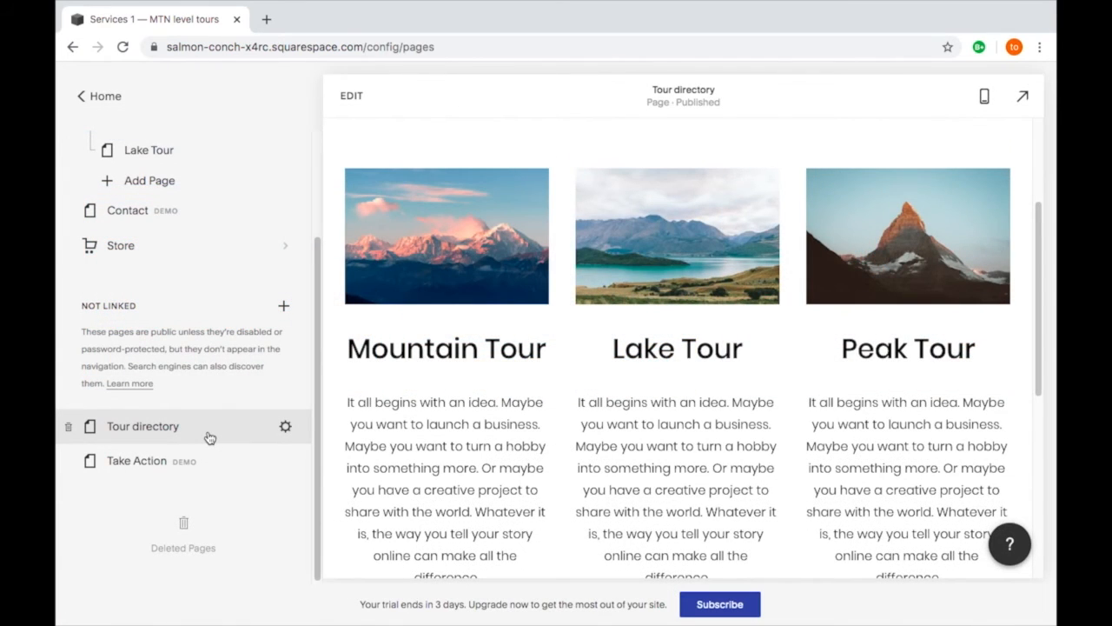
- Connect and authorize the business's Instagram account in the site's connected accounts, with its Download Data option turned off
scroll(208, 436, "up", 2)
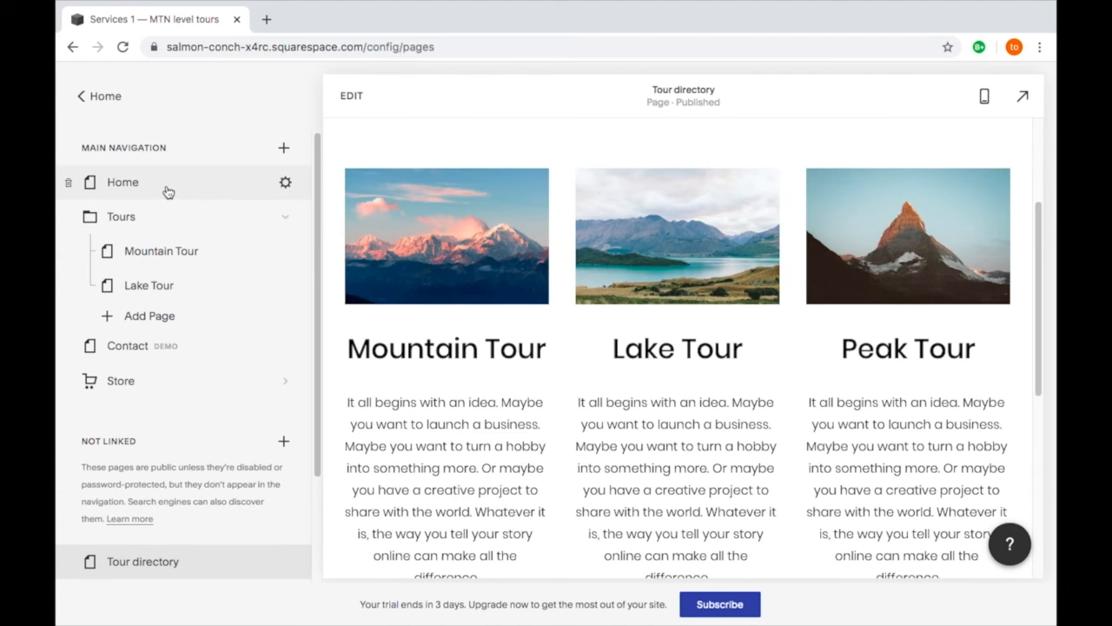
left_click(113, 97)
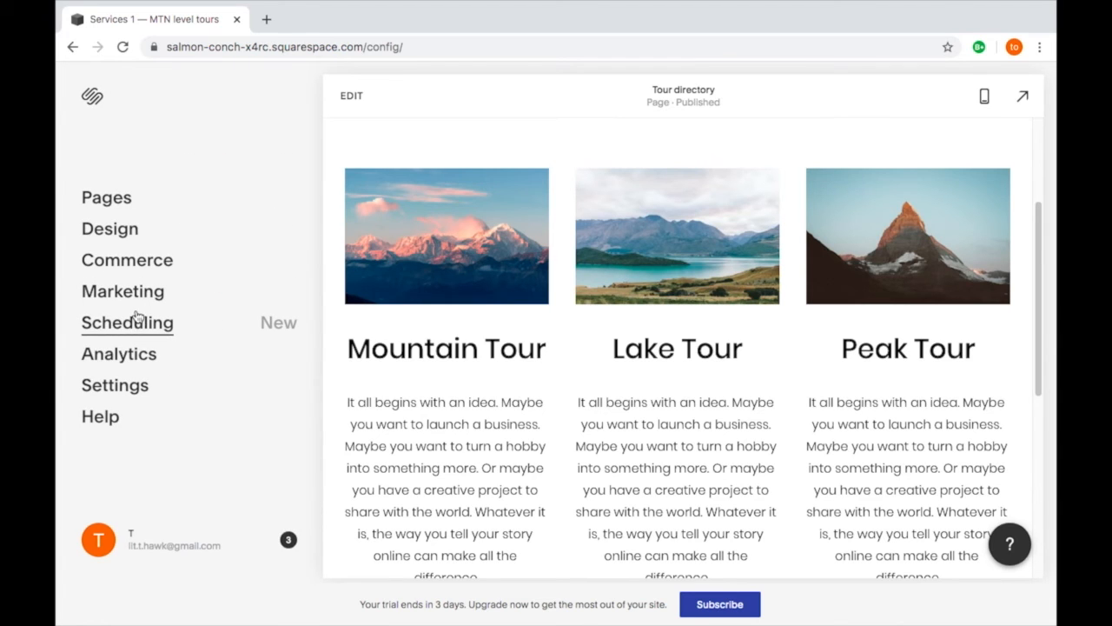
left_click(136, 391)
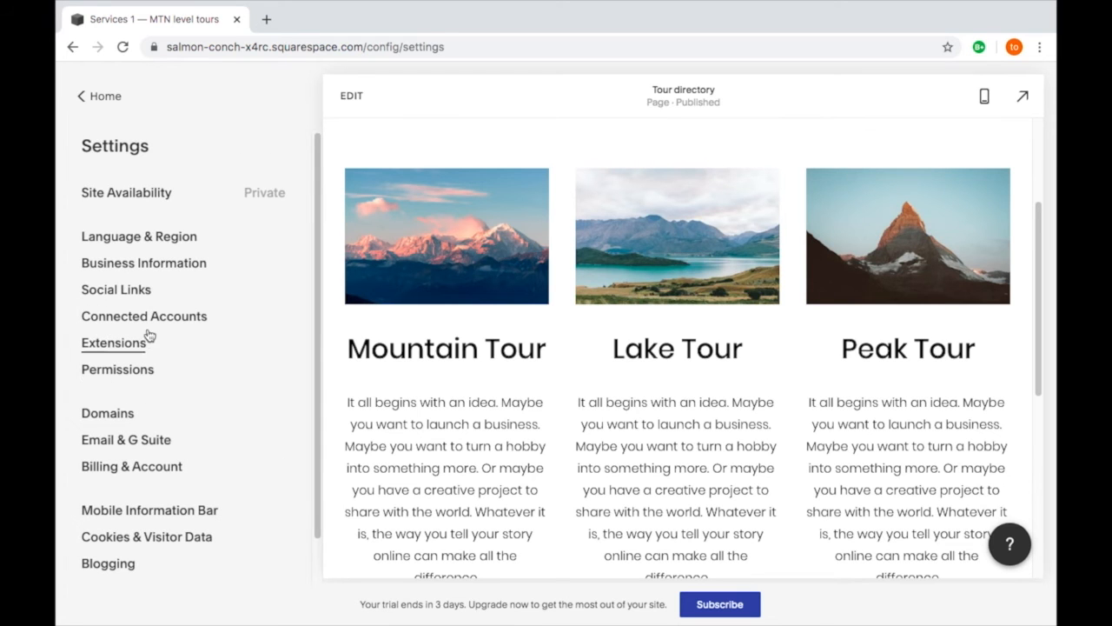
left_click(153, 318)
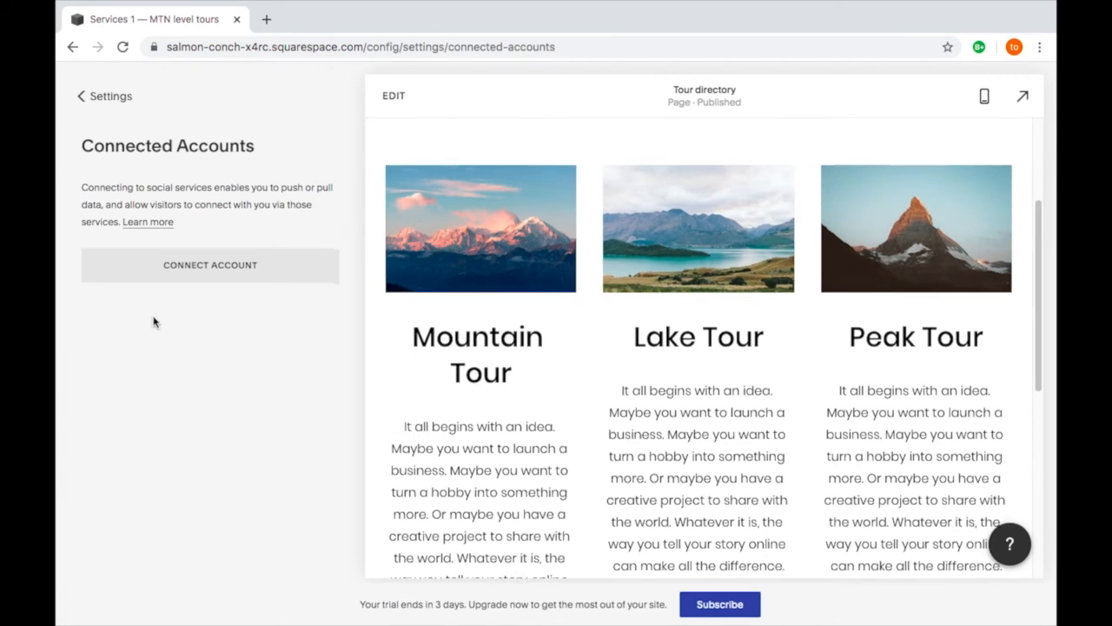
left_click(210, 269)
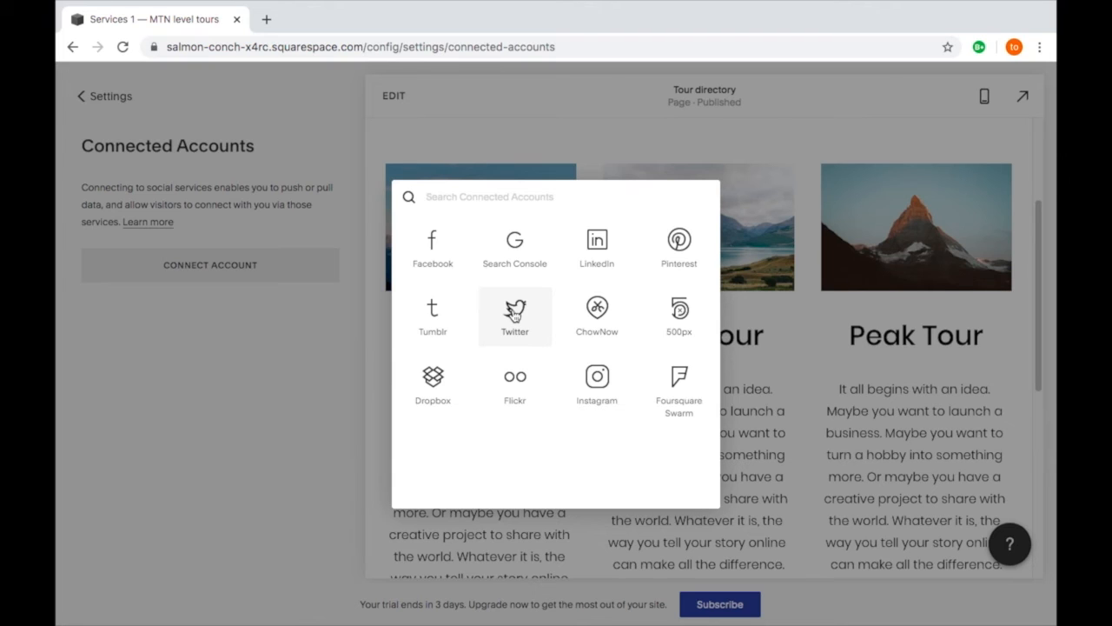
left_click(598, 379)
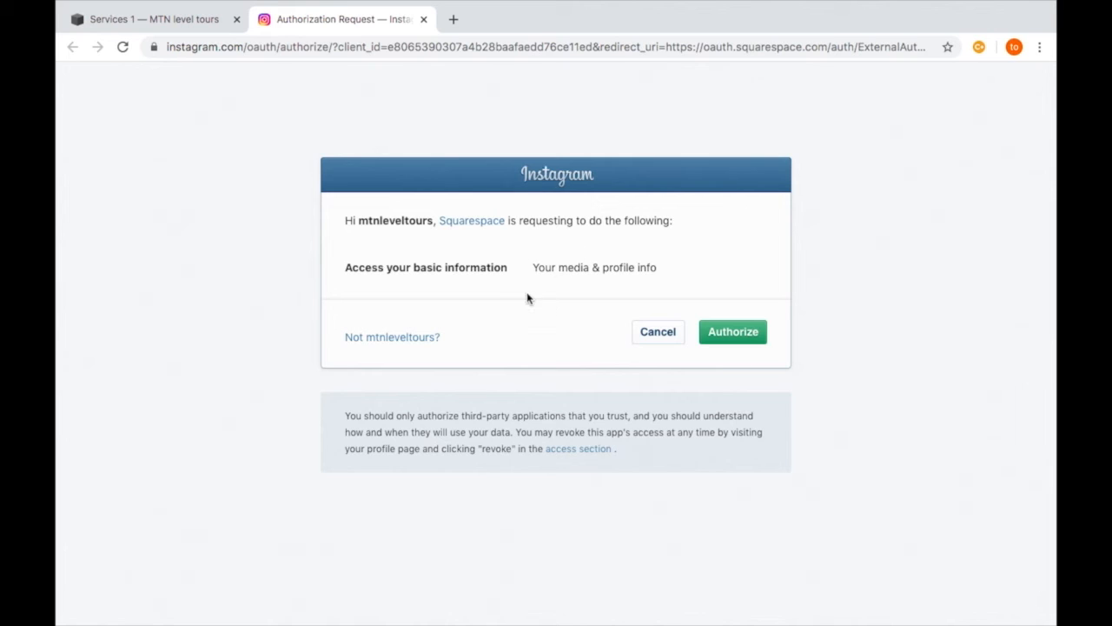
left_click(734, 336)
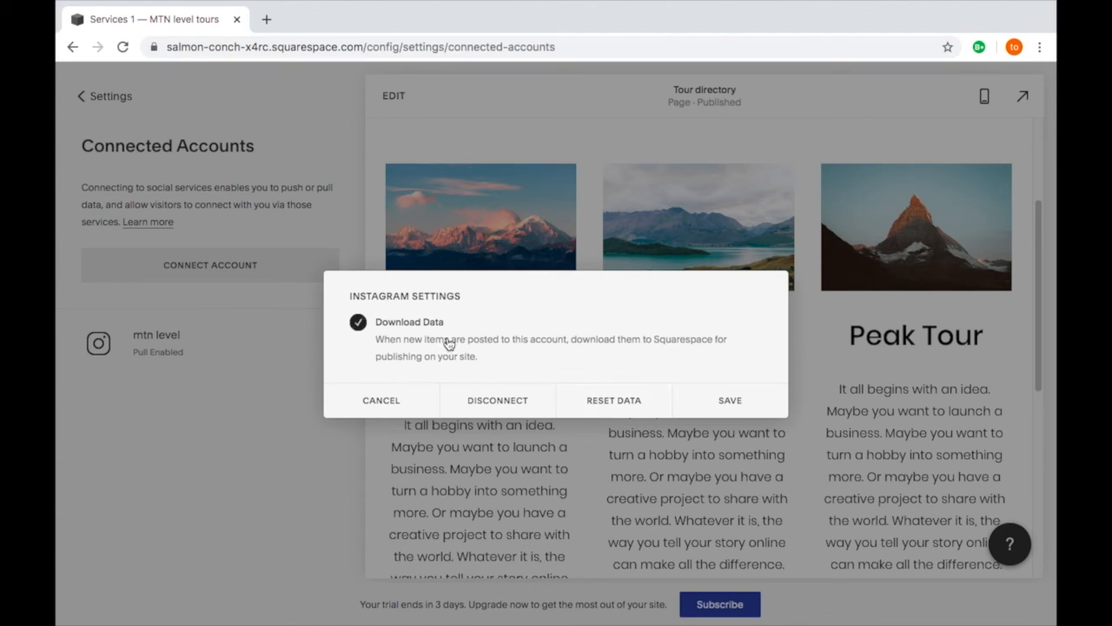
left_click(383, 333)
left_click(711, 410)
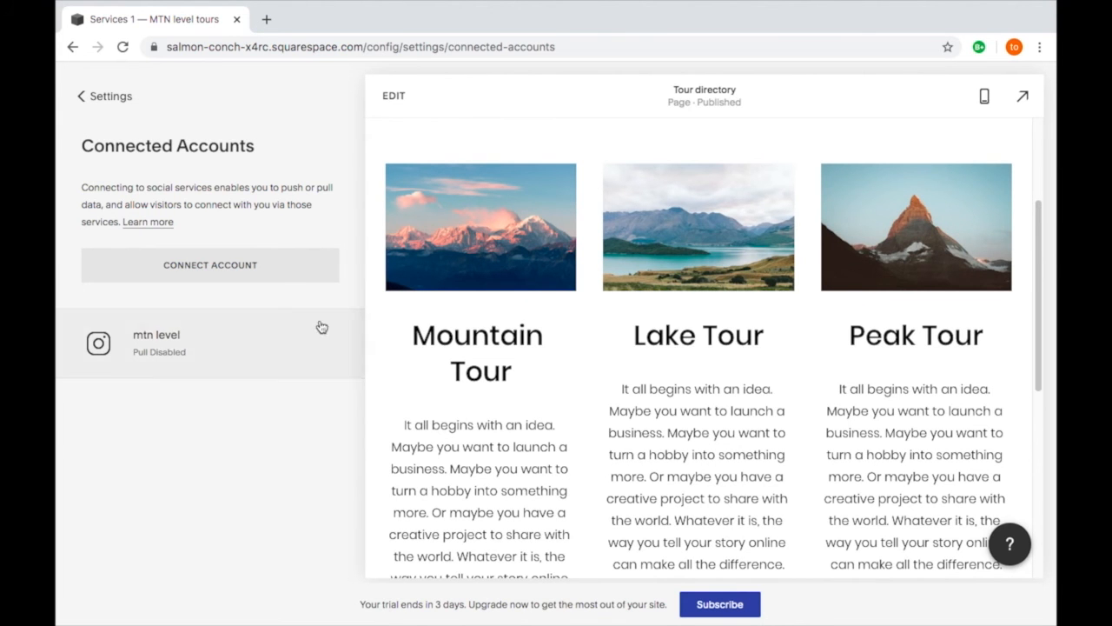
- Add instagram.com/mtnleveltours to the site's social links and preview the Tour directory page in full view
left_click(100, 100)
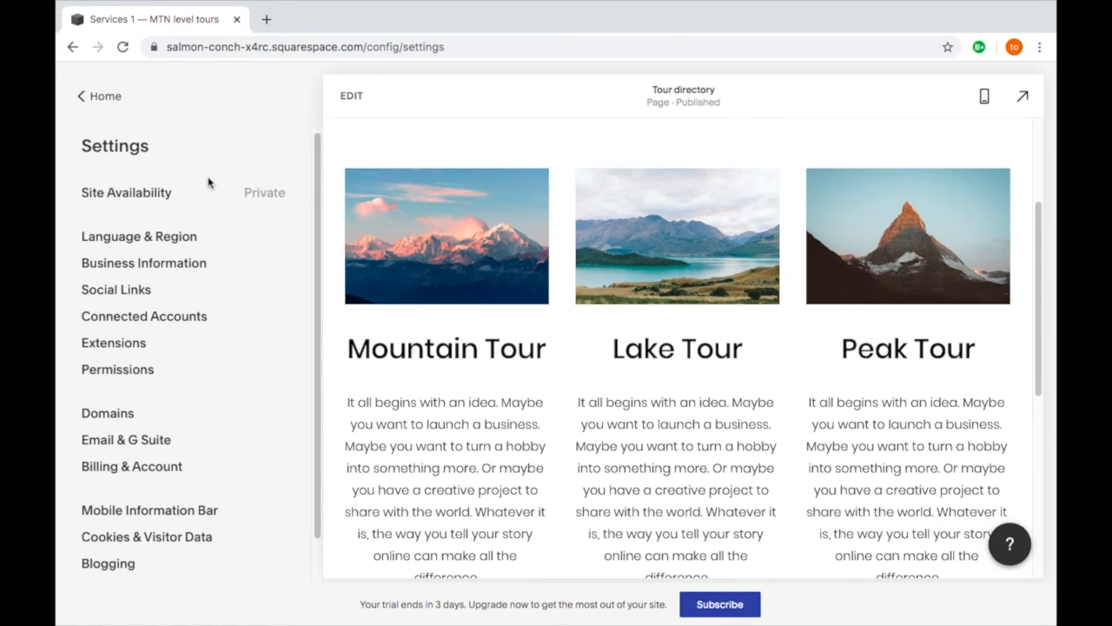
left_click(144, 298)
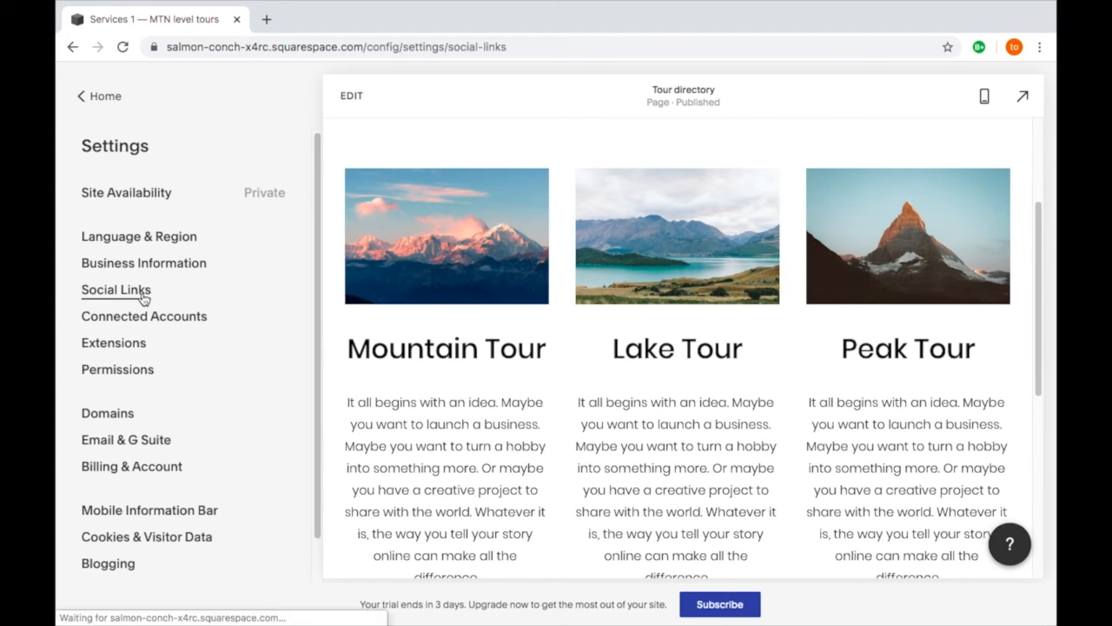
left_click(137, 283)
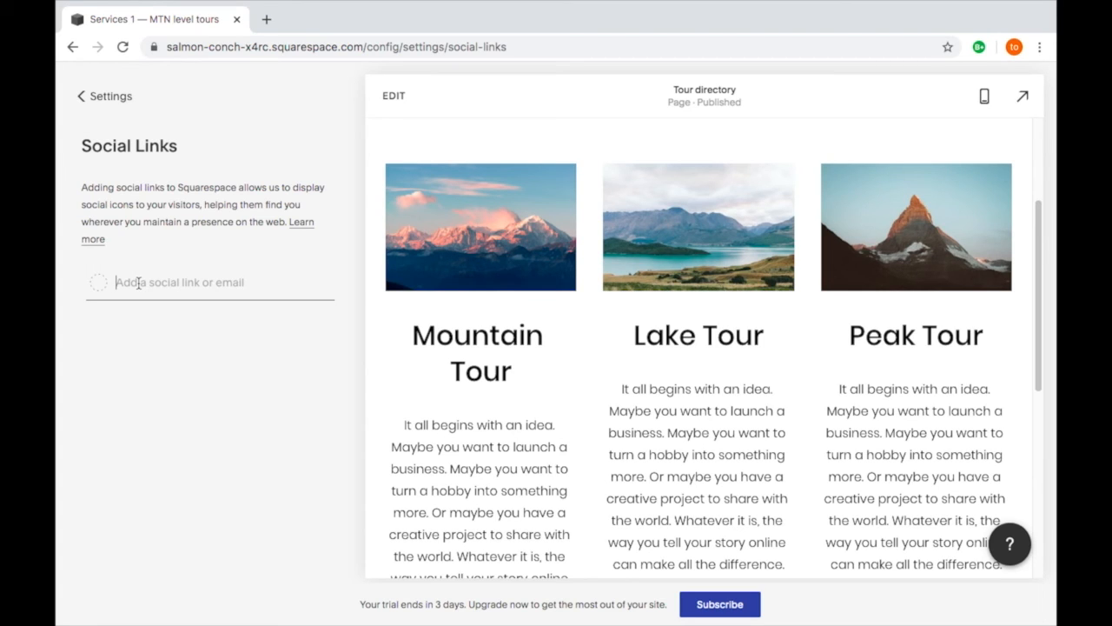
type("instagram.com")
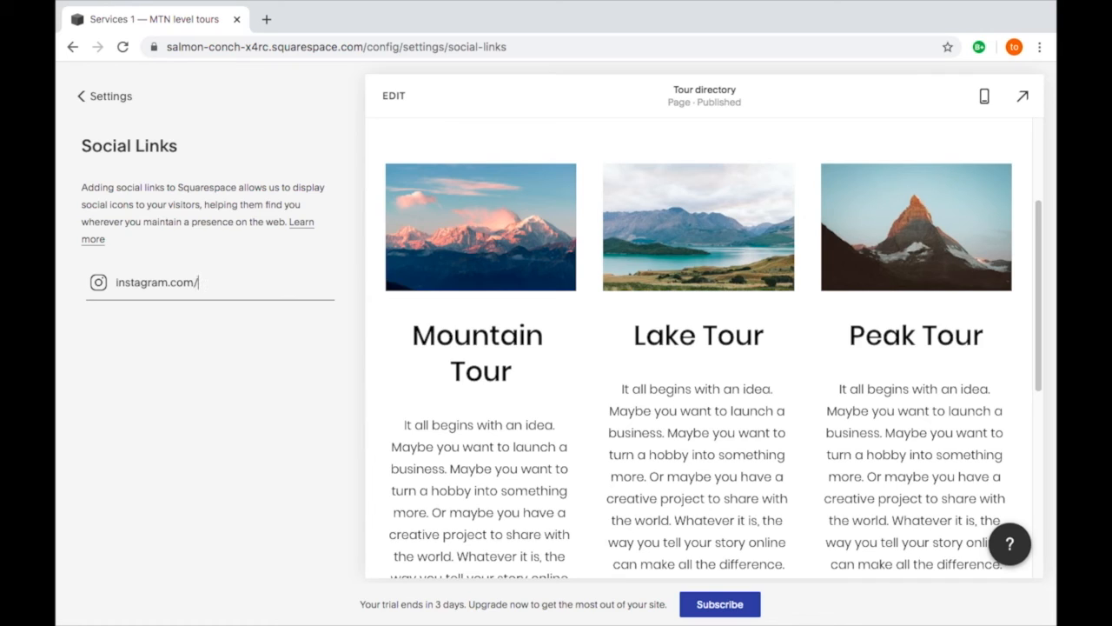
type("/mtnleveltours")
key("Return")
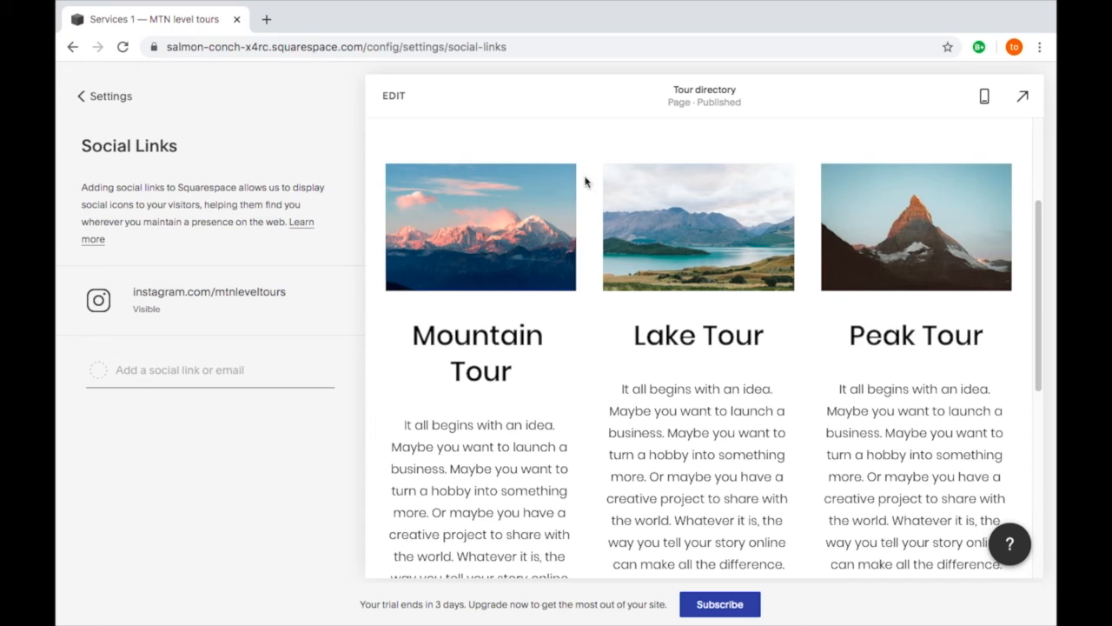
left_click(1025, 99)
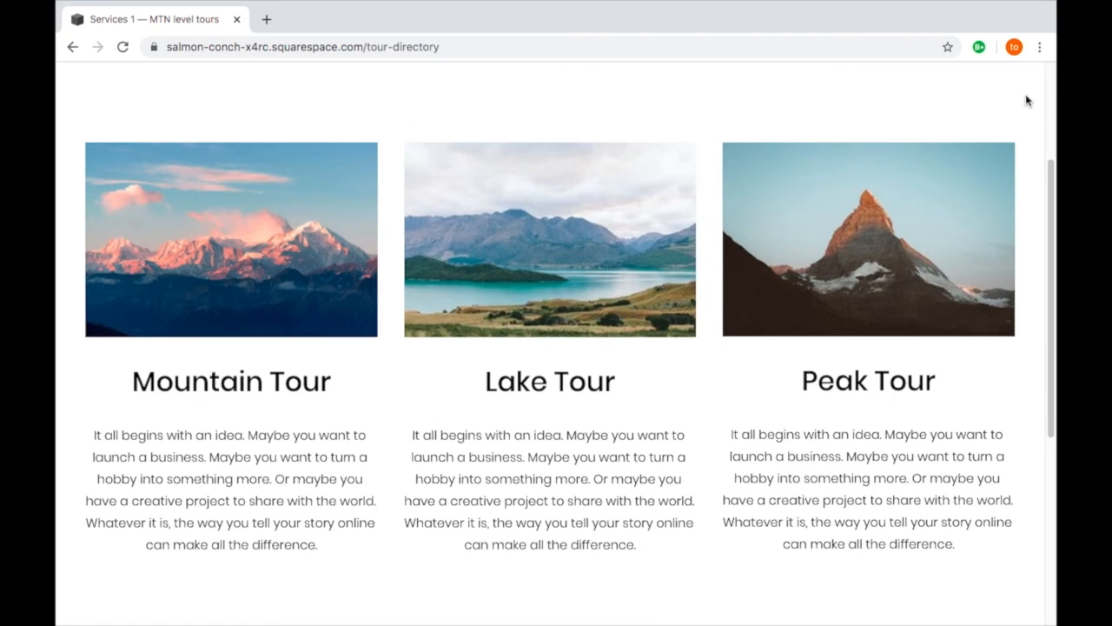
scroll(987, 108, "up", 3)
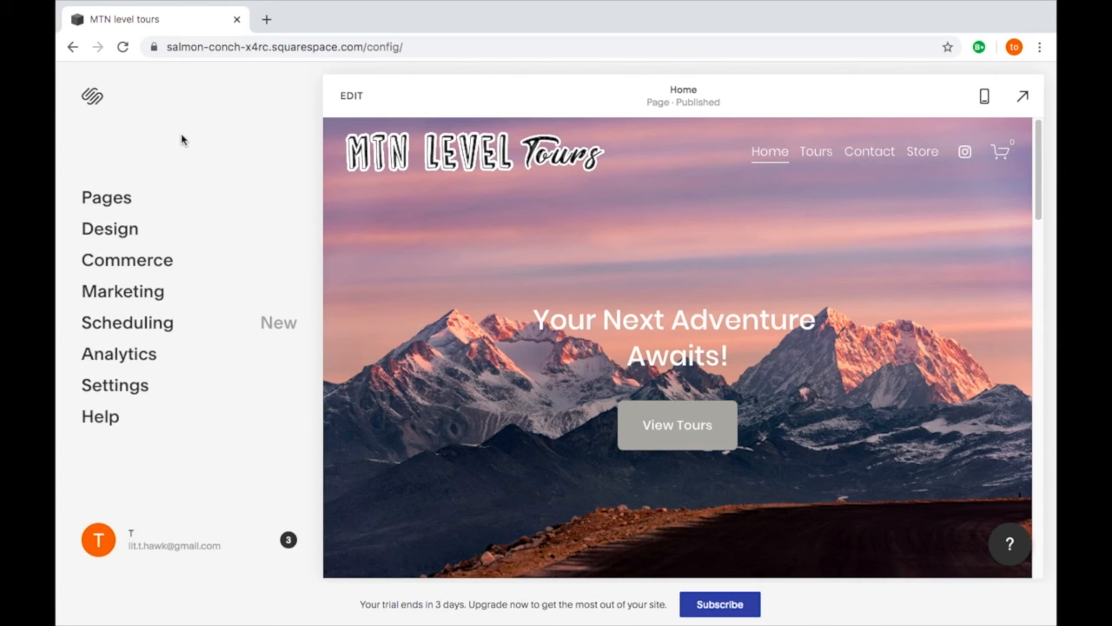
- Browse the site's sans-serif, serif and mixed font packs and choose the mixed Caslon pack
left_click(127, 235)
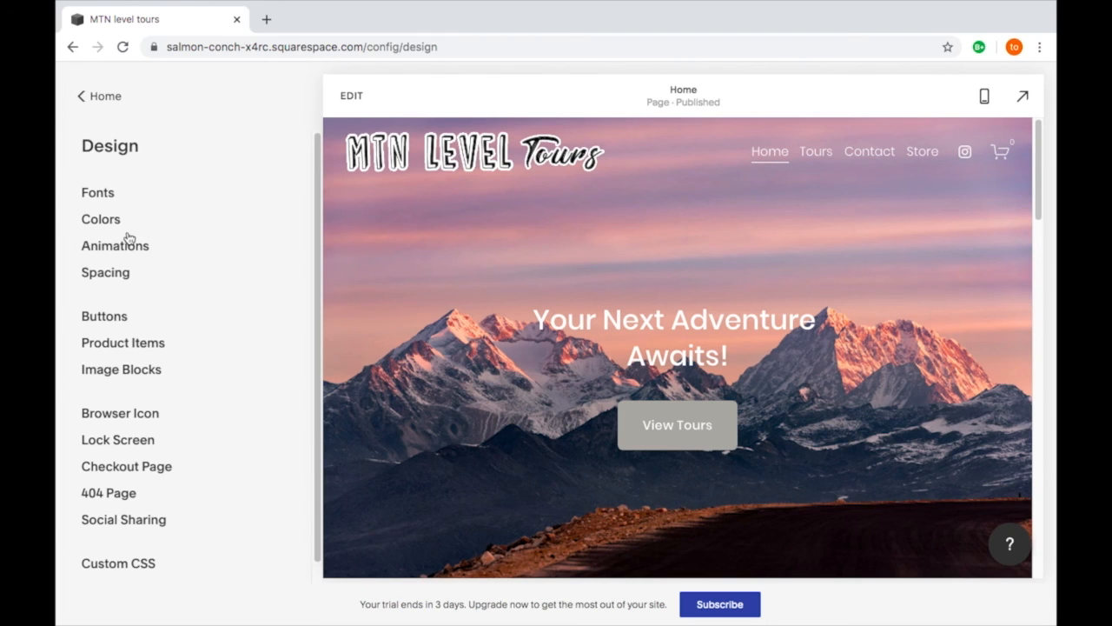
left_click(101, 193)
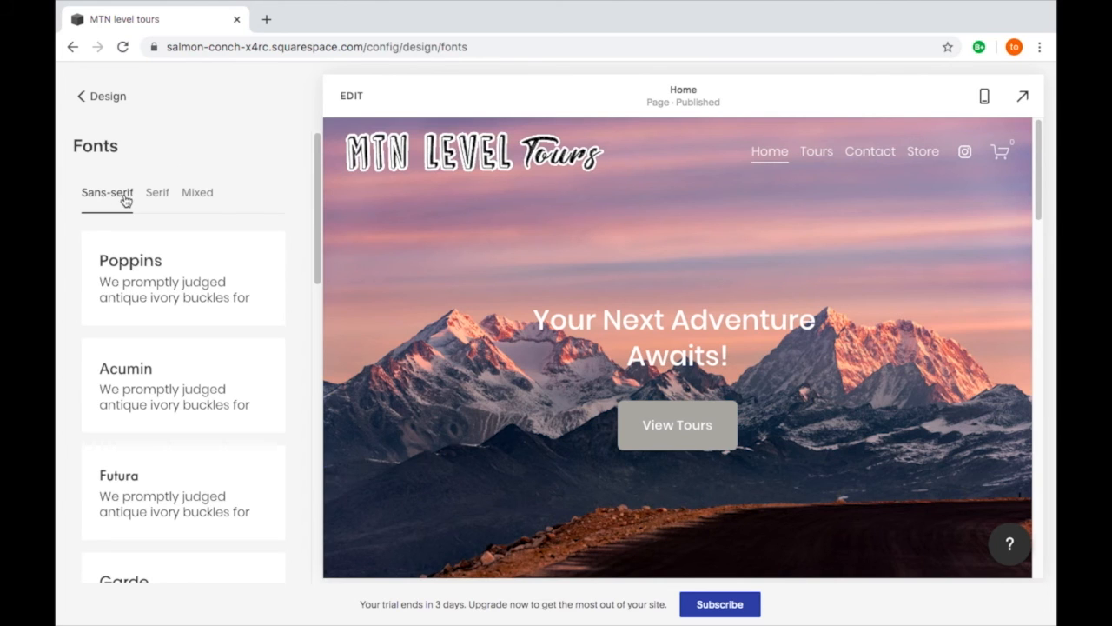
scroll(159, 278, "down", 2)
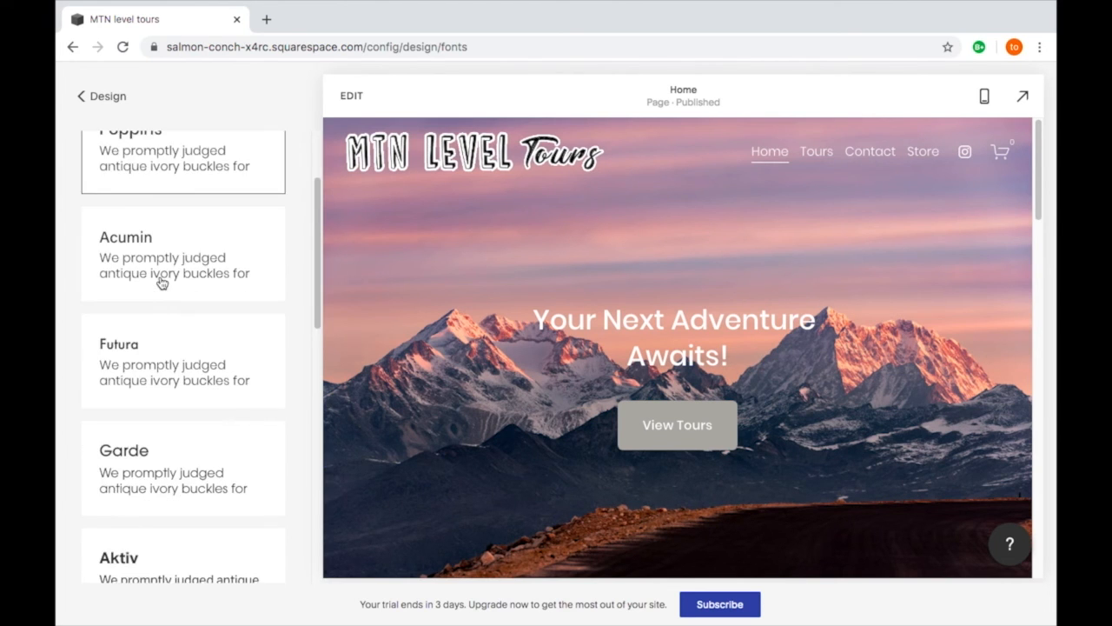
scroll(159, 284, "down", 2)
scroll(160, 278, "up", 4)
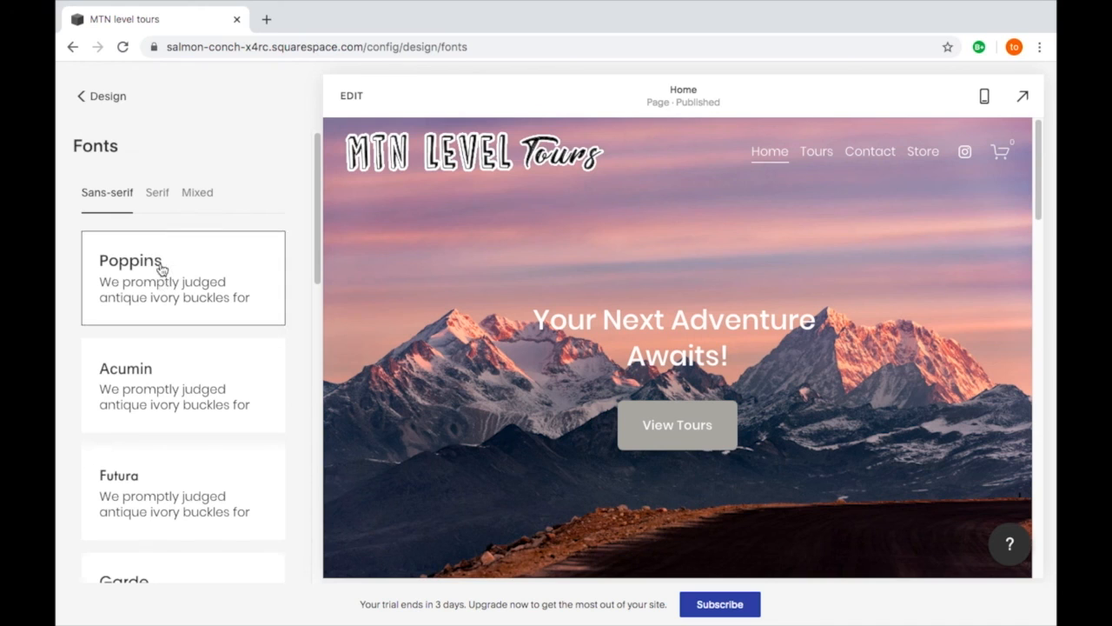
left_click(158, 194)
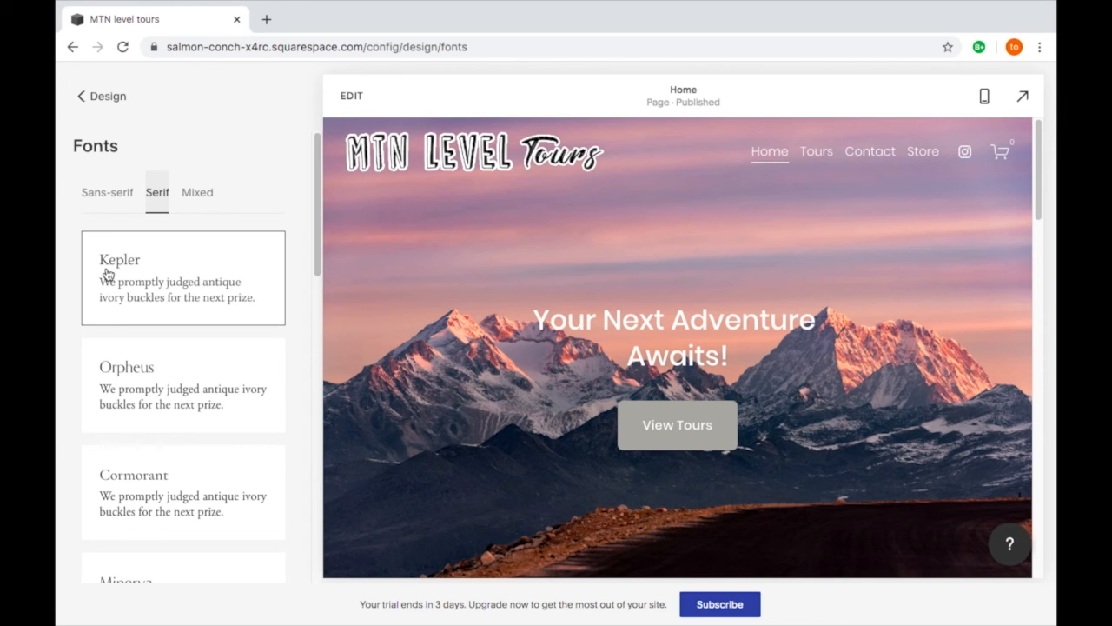
left_click(197, 195)
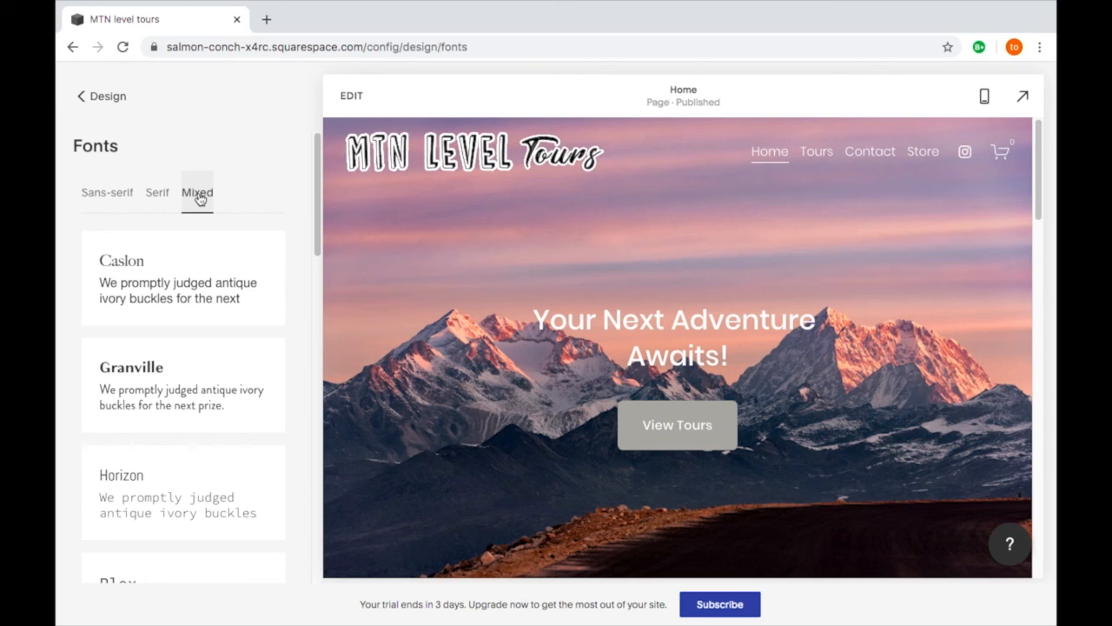
left_click(208, 287)
- Examine how the headings, body text and quotes on the Home page look in the Caslon font pack
scroll(347, 278, "down", 3)
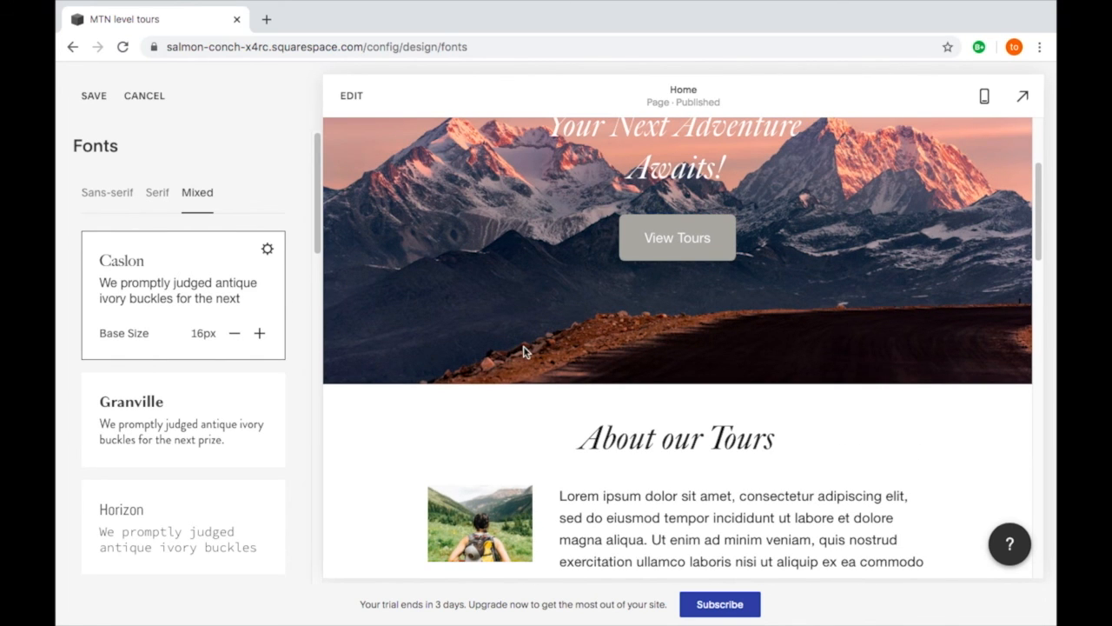
scroll(524, 349, "down", 2)
scroll(524, 349, "down", 7)
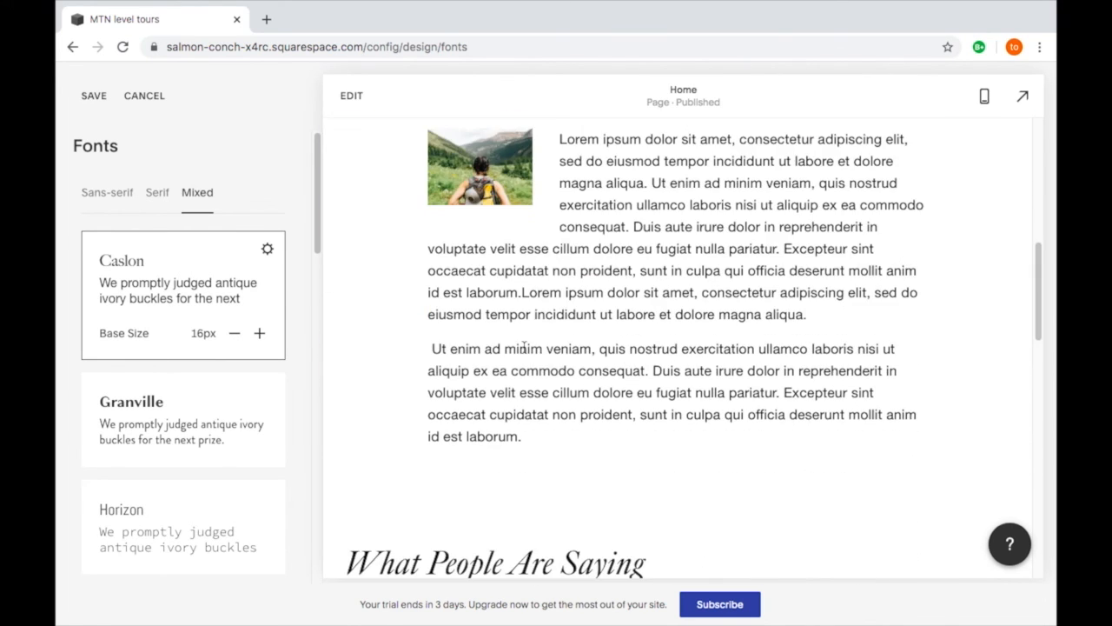
scroll(524, 349, "down", 5)
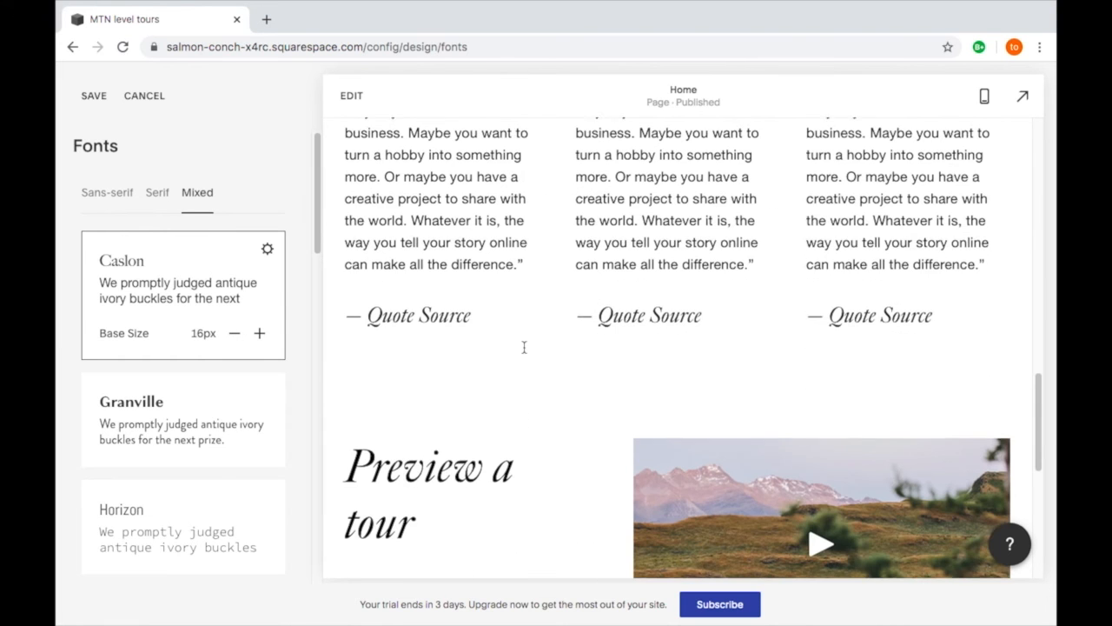
scroll(524, 352, "down", 3)
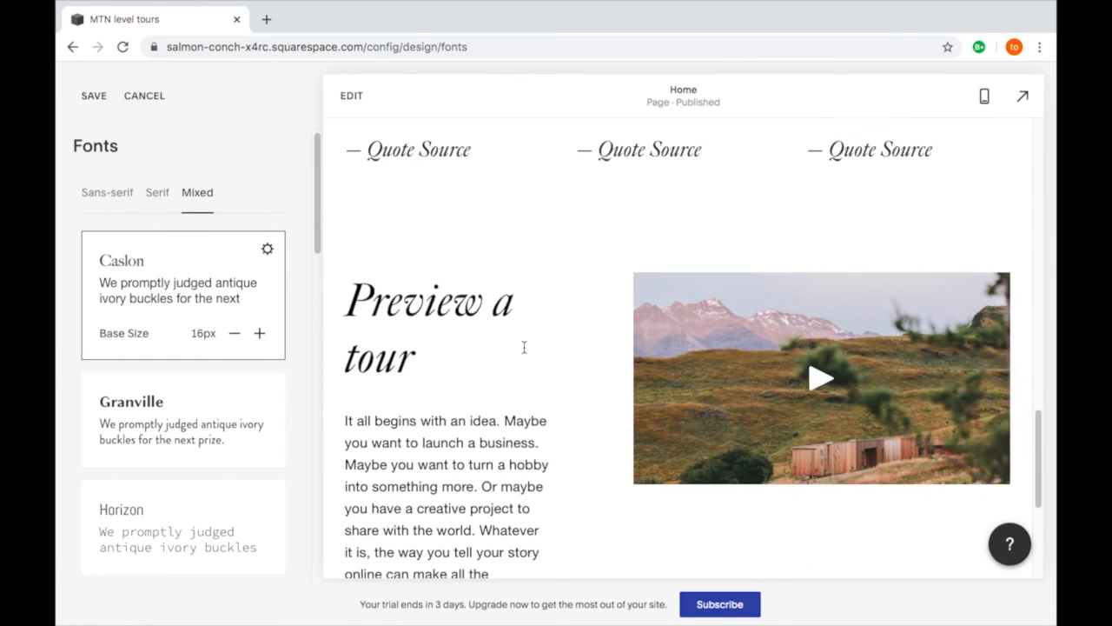
scroll(524, 352, "up", 8)
scroll(524, 351, "up", 8)
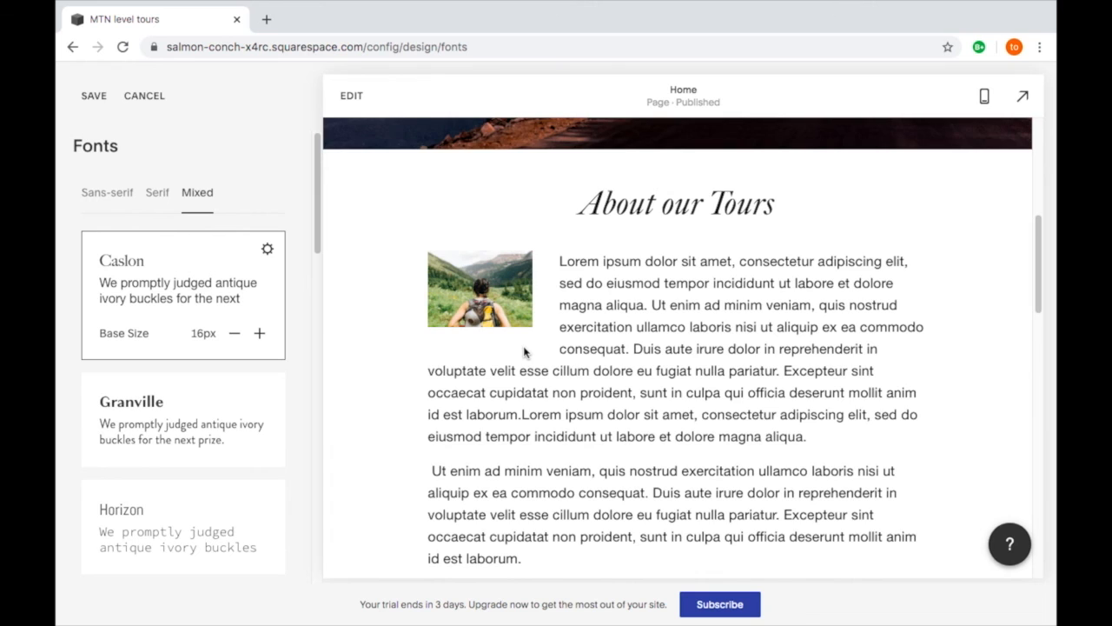
scroll(523, 351, "up", 3)
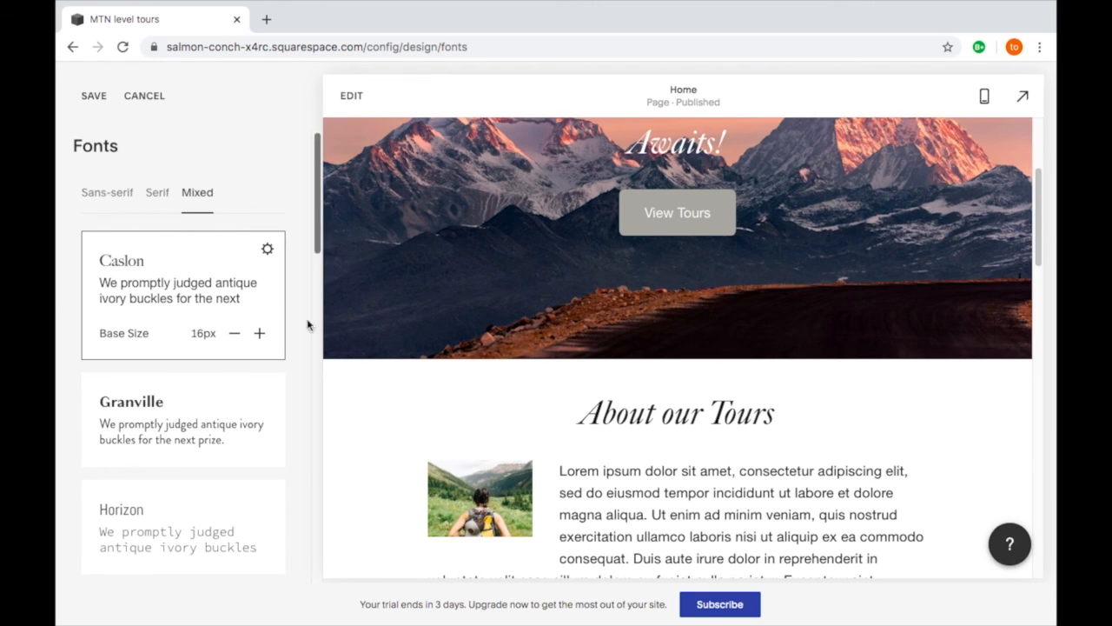
- Set the font family for all buttons to Big Caslon FB and save the font changes
left_click(268, 252)
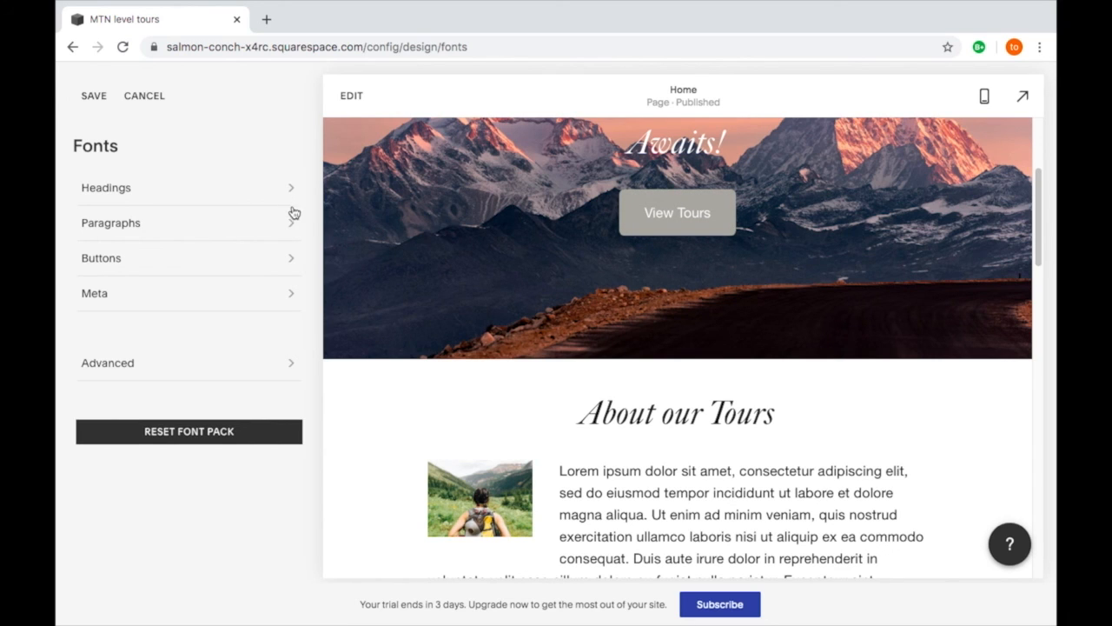
left_click(289, 266)
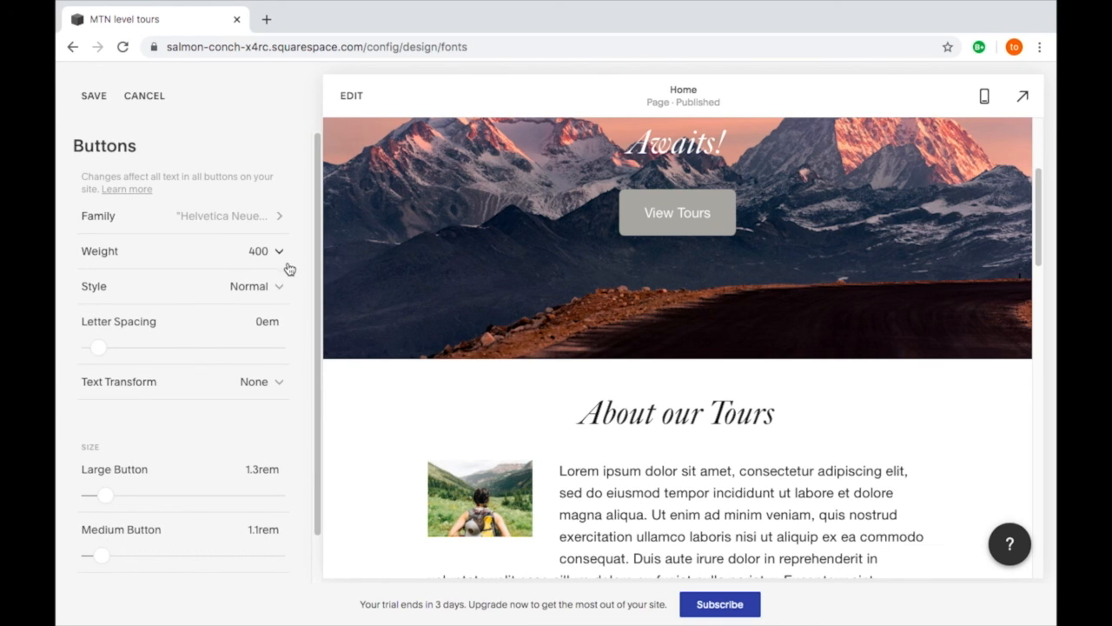
scroll(296, 328, "down", 1)
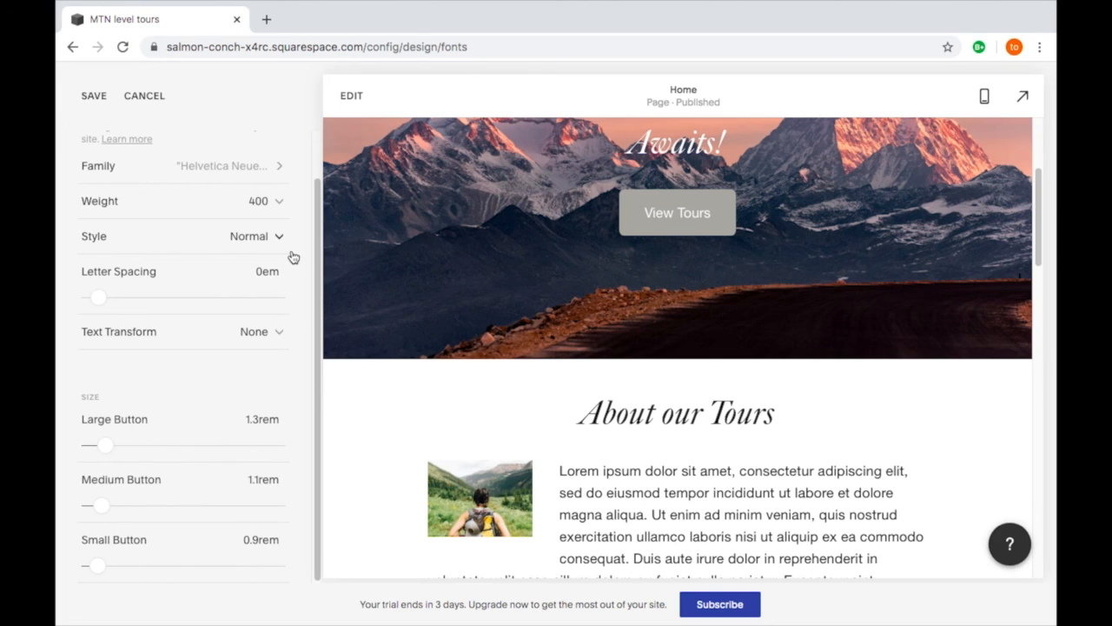
left_click_drag(318, 245, 318, 326)
scroll(163, 409, "up", 1)
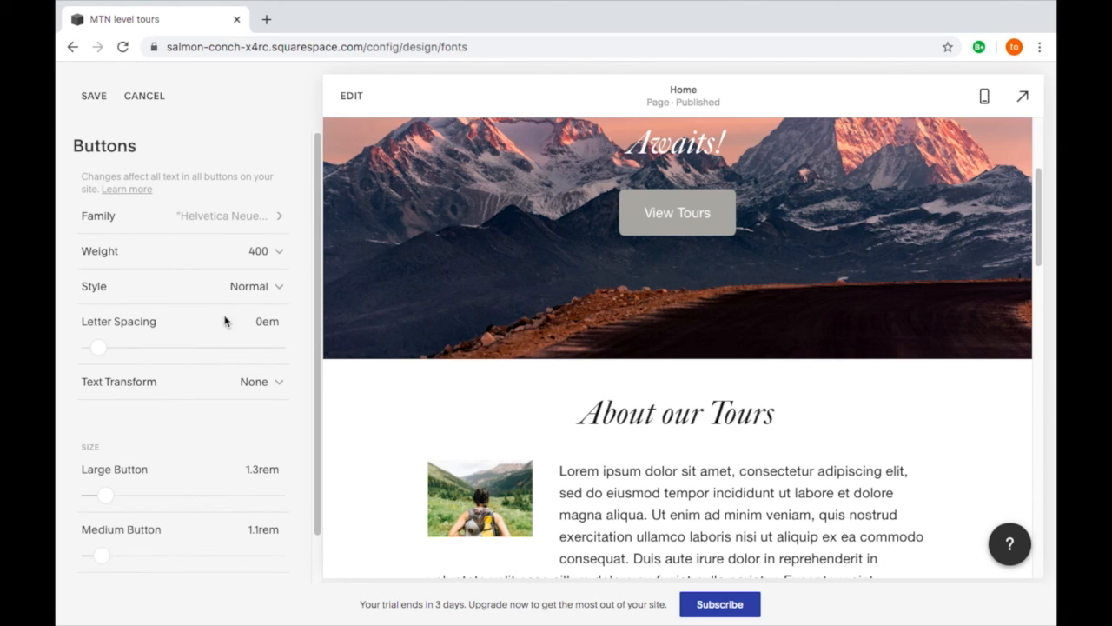
left_click(270, 222)
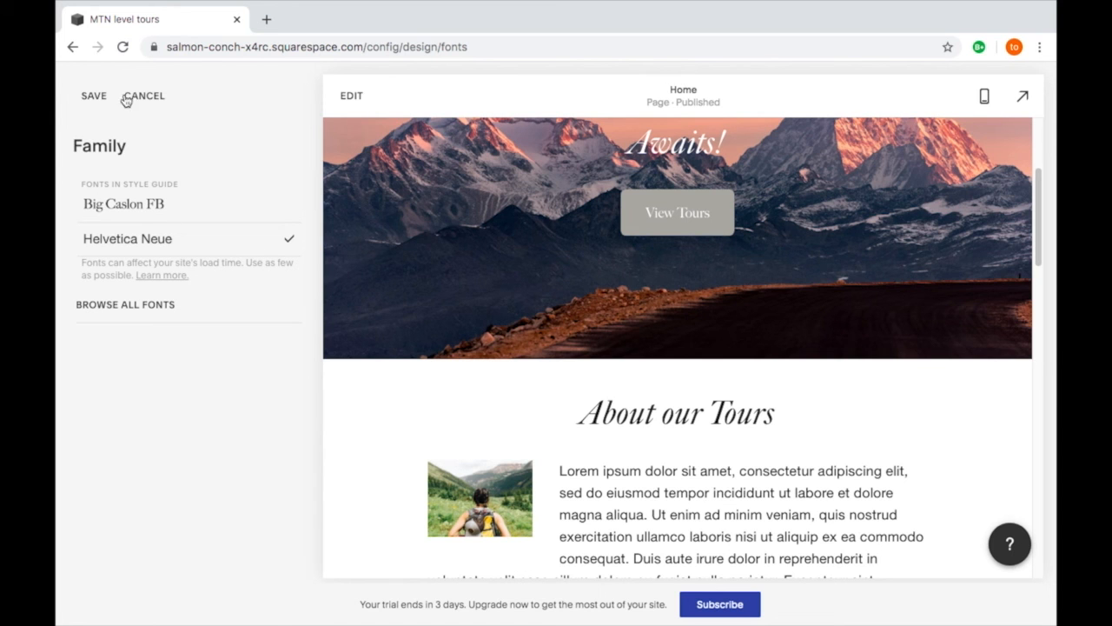
left_click(94, 97)
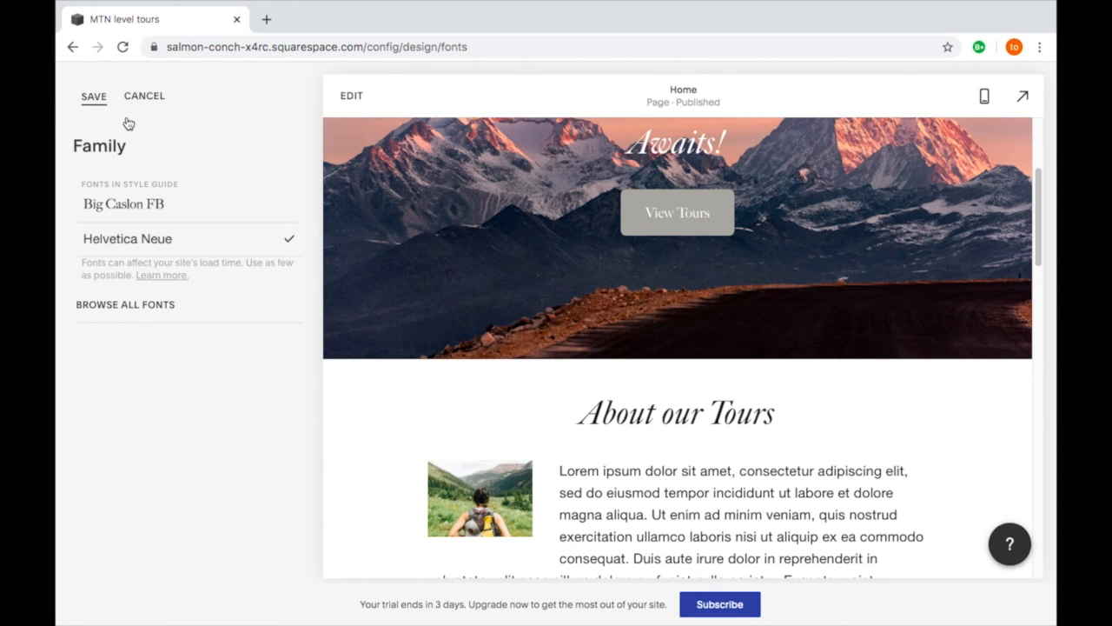